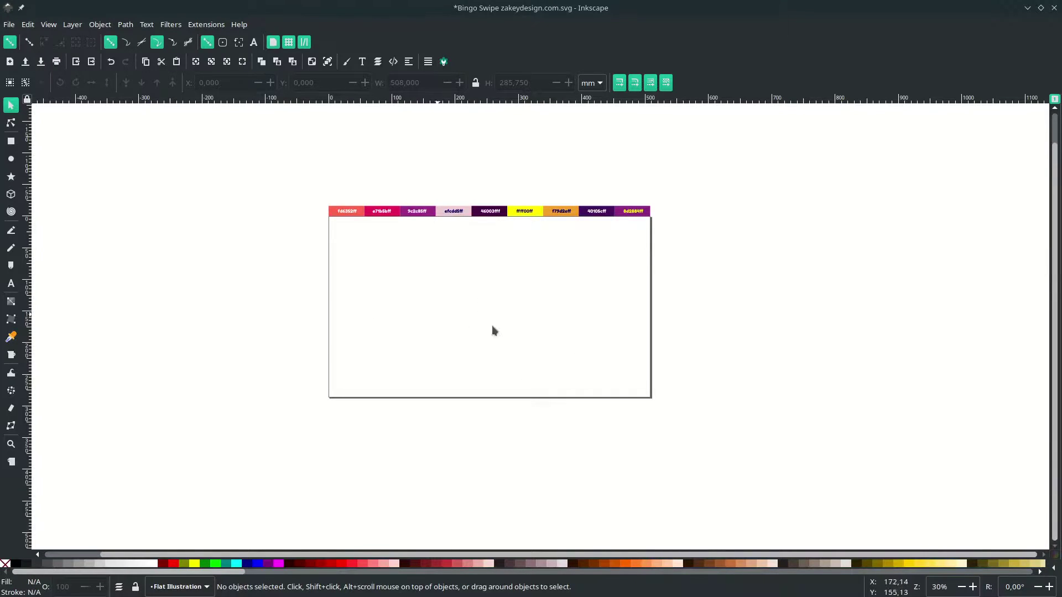
- Add the text "SWIPE" near the middle of the page and set its font to Fredoka One
key(t)
scroll(476, 310, up, 2)
click(453, 269)
text(SWIPE)
key(ctrl+a)
click(74, 84)
text(F)
click(74, 100)
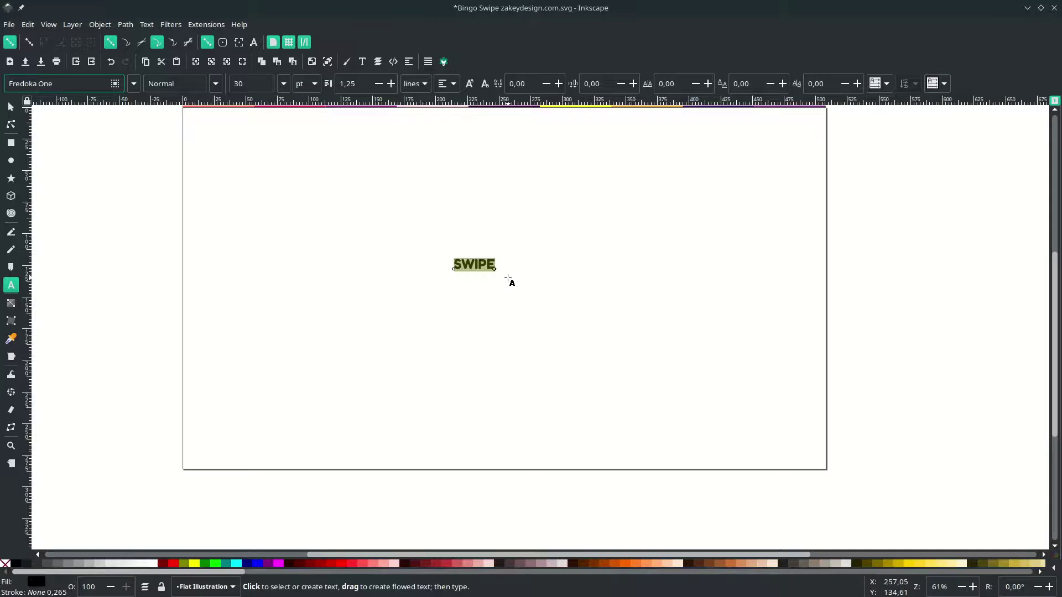
- Enlarge the SWIPE text proportionally to about 163 mm wide and position it around the middle of the page
key(F1)
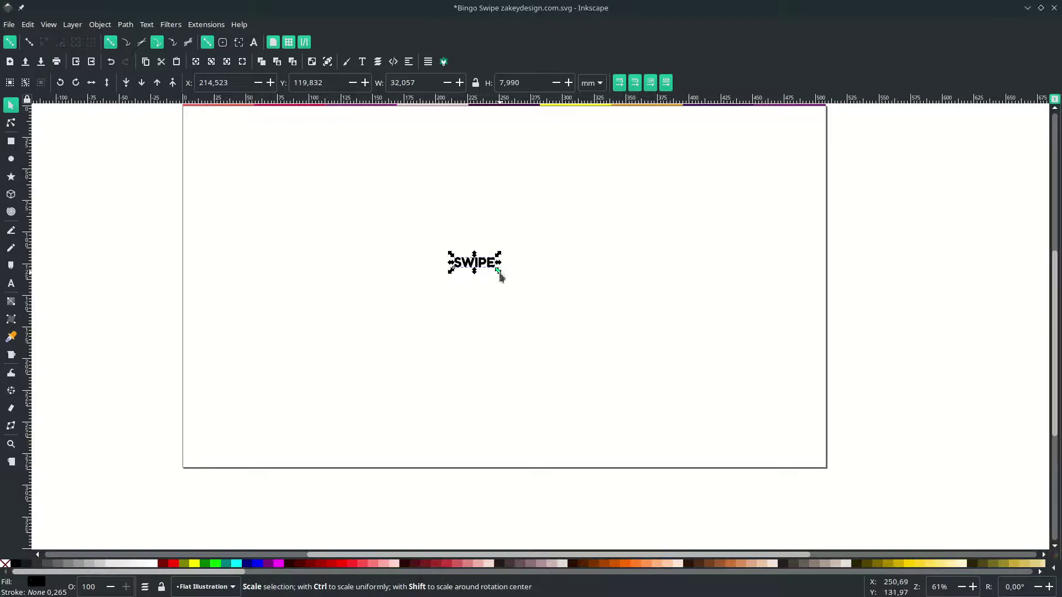
drag(499, 272, 563, 321)
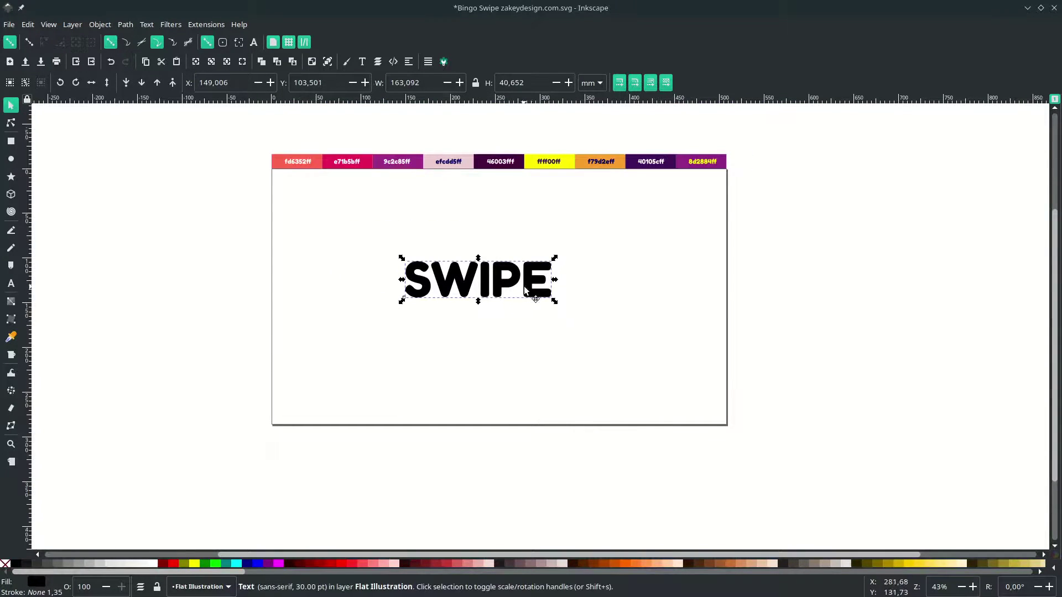
drag(533, 292, 540, 304)
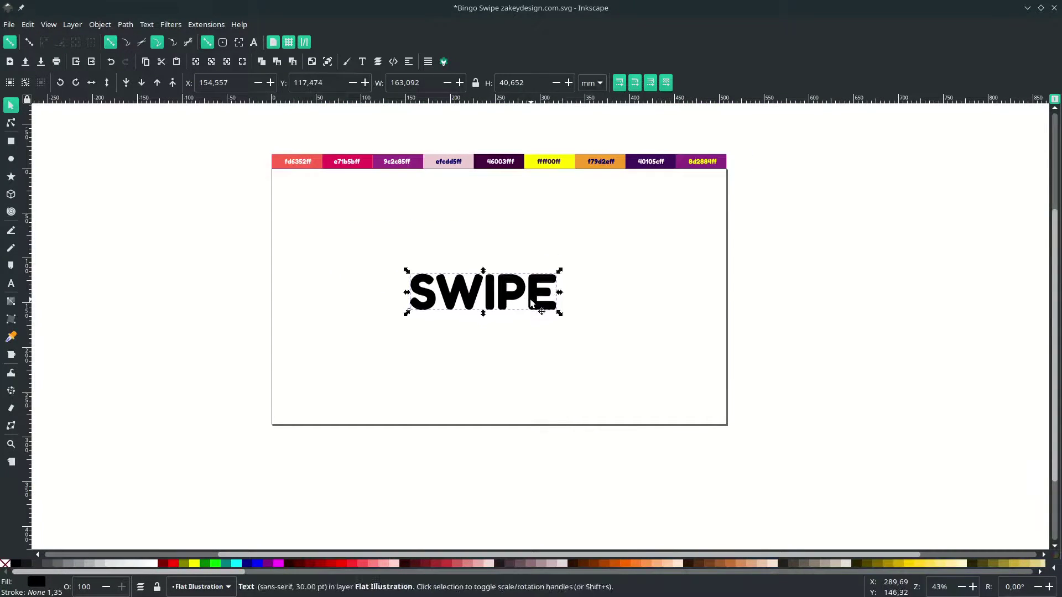
click(556, 348)
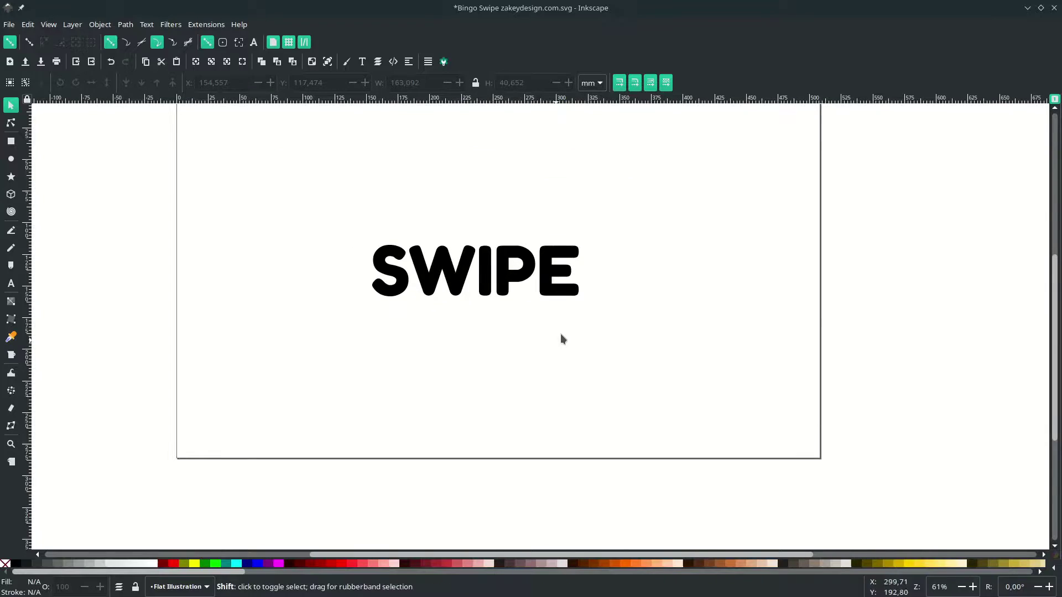
drag(561, 298, 574, 301)
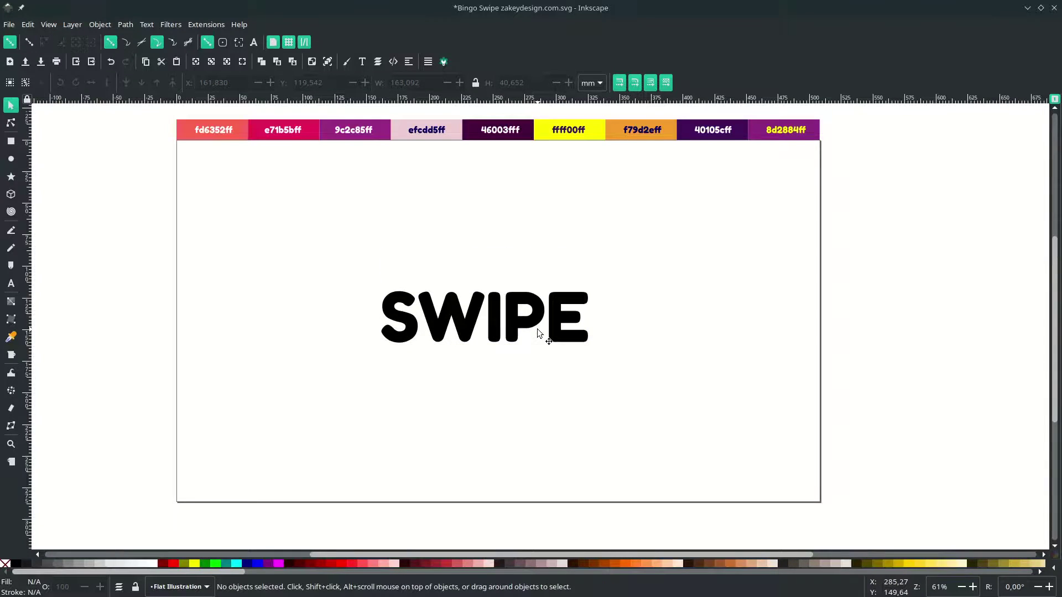
- Convert the SWIPE text to paths and ungroup it into separate letters
click(493, 325)
click(123, 25)
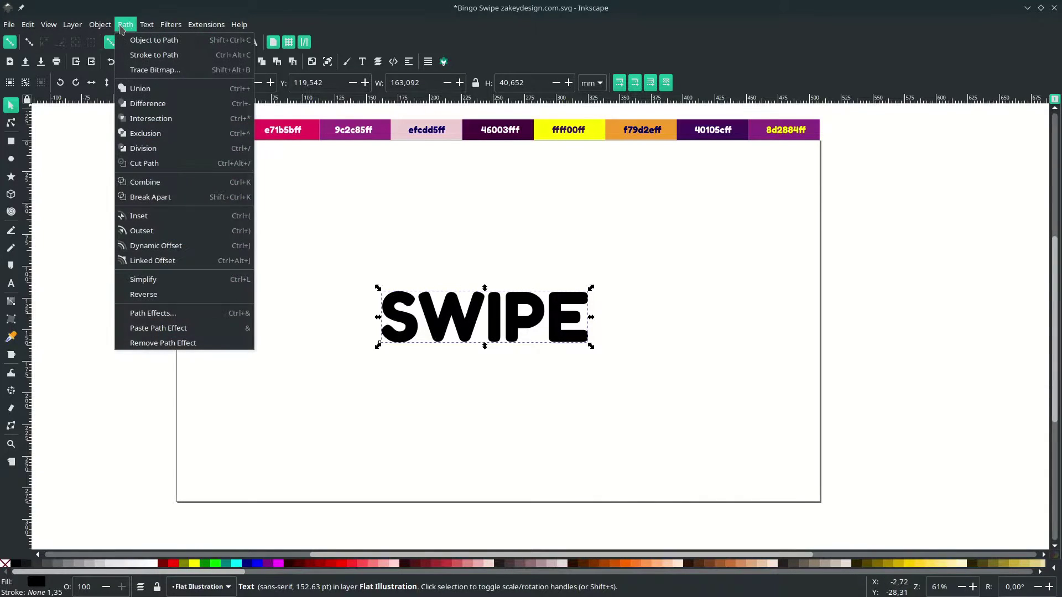
click(154, 39)
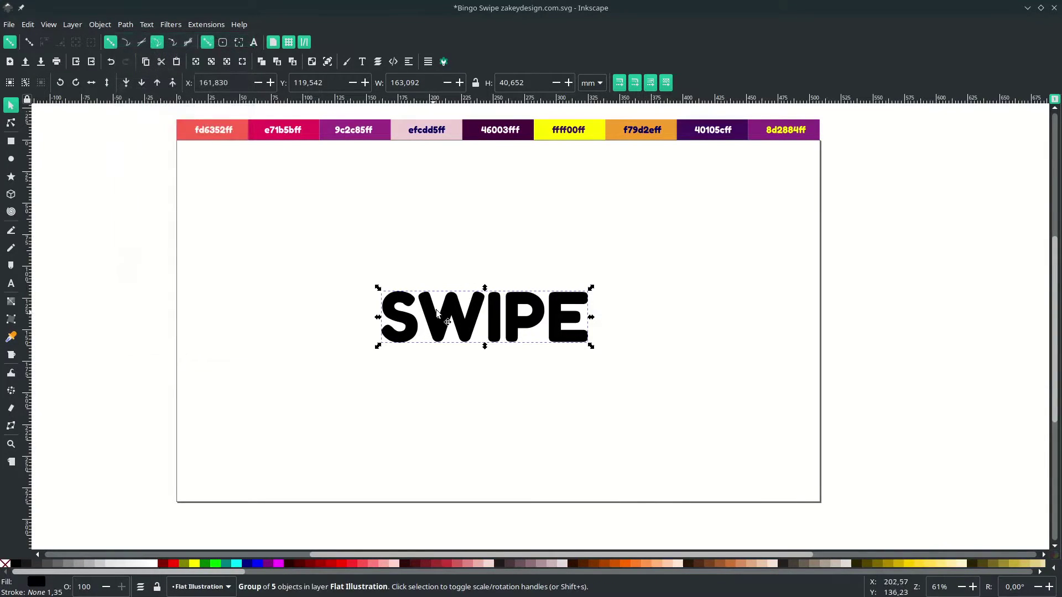
right_click(499, 326)
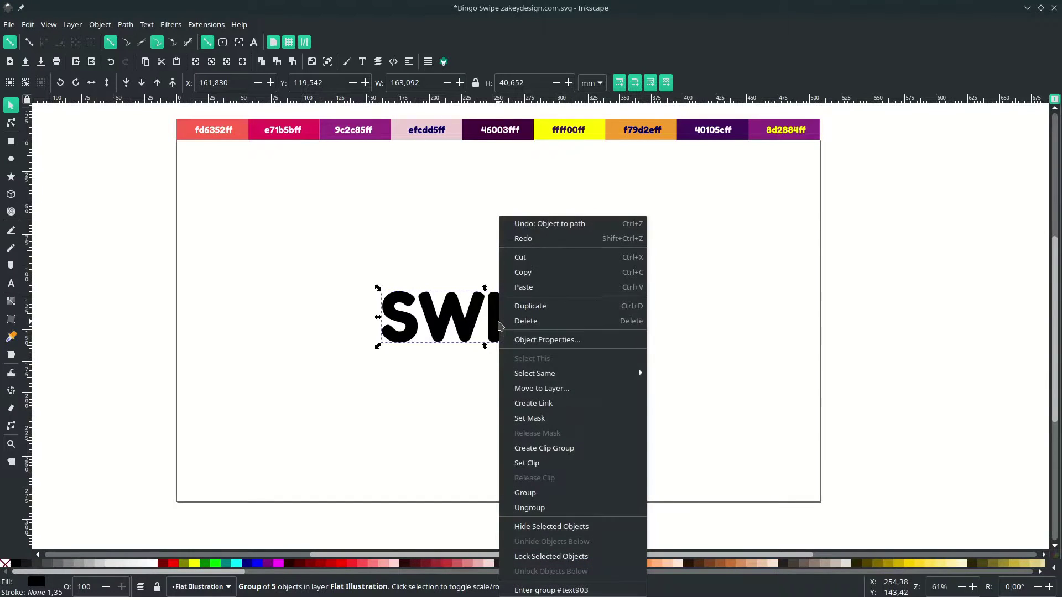
click(553, 507)
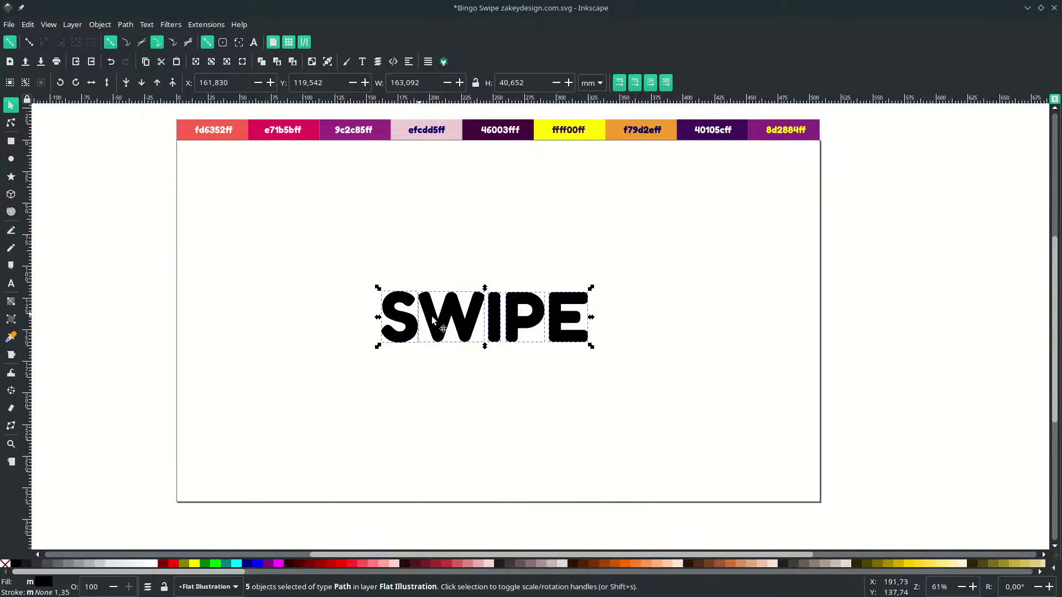
click(350, 287)
- Scale the letters W, I and P down together around their centre to about 72 mm wide
scroll(552, 374, up, 2)
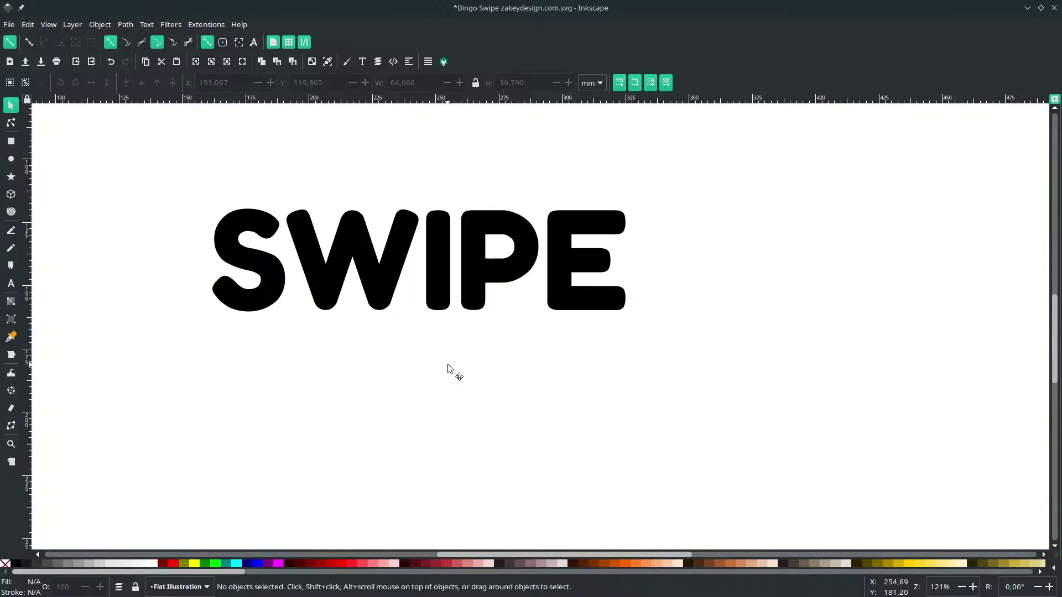
drag(280, 145, 543, 386)
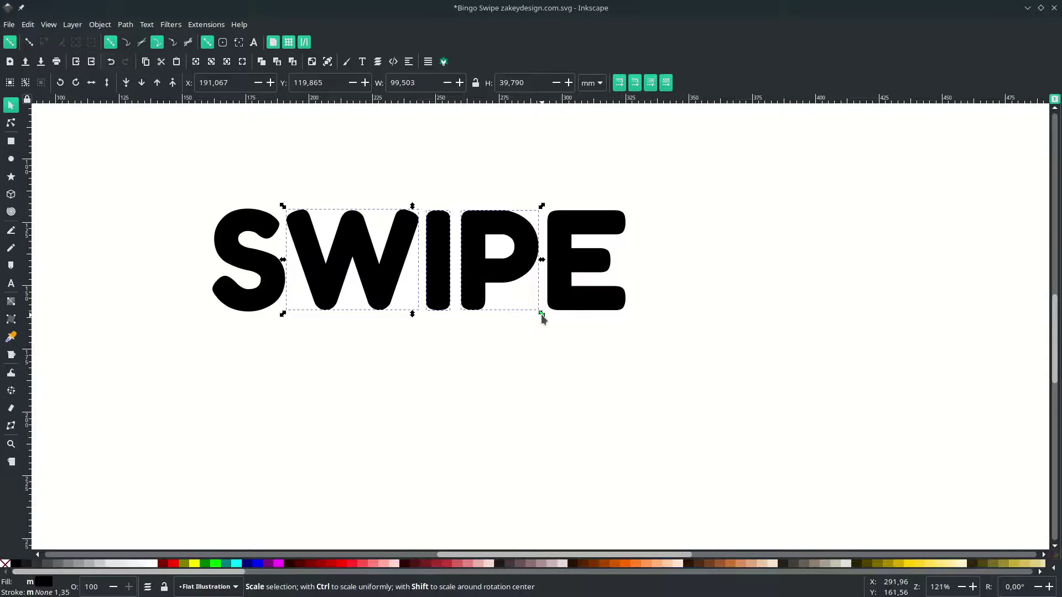
drag(541, 314, 521, 300)
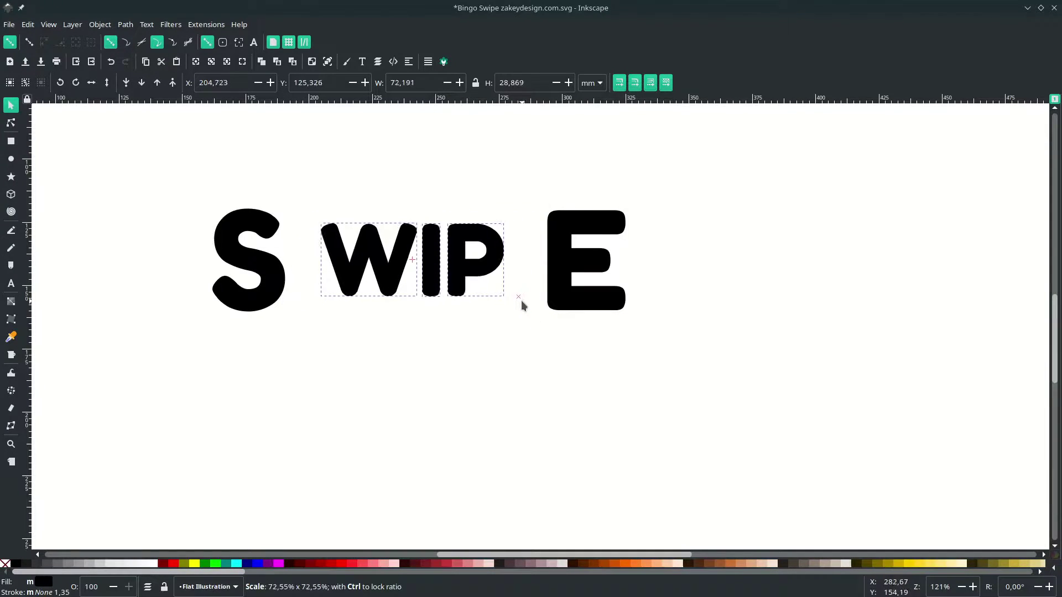
click(546, 380)
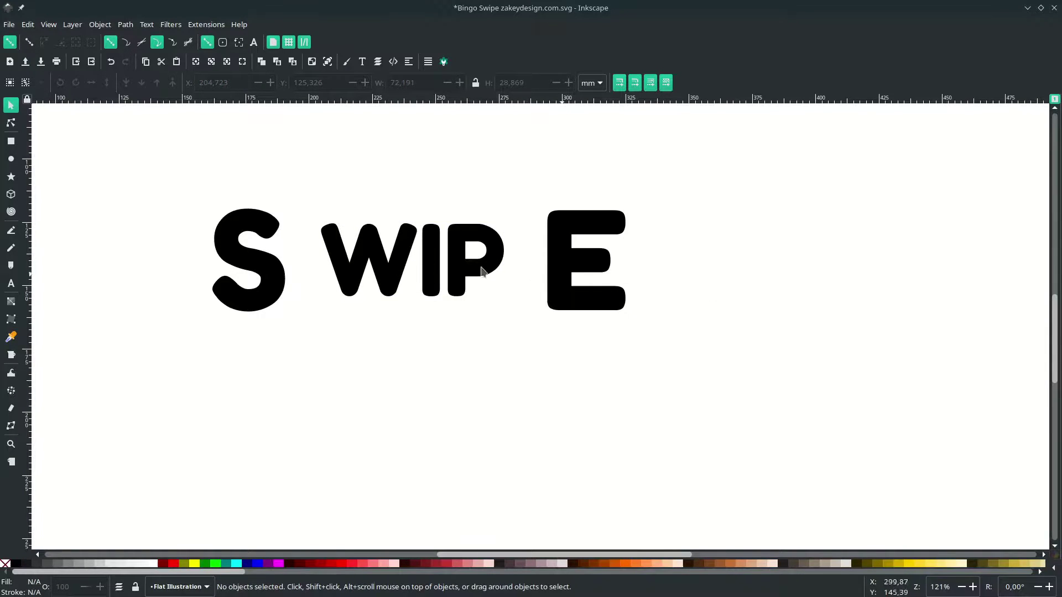
- Move the large S and E inward horizontally so they sit close against the smaller WIP letters
drag(265, 275, 296, 273)
drag(563, 274, 526, 274)
key(Escape)
drag(293, 274, 304, 273)
click(541, 346)
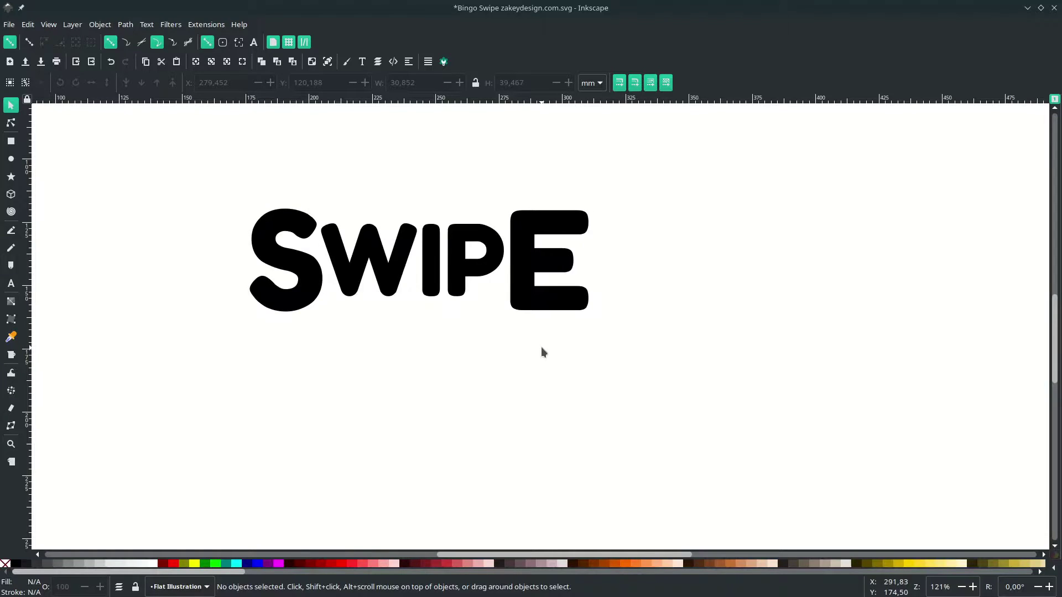
- Unite all five SWIPE letters into a single path with Union
drag(701, 399, 176, 137)
click(128, 27)
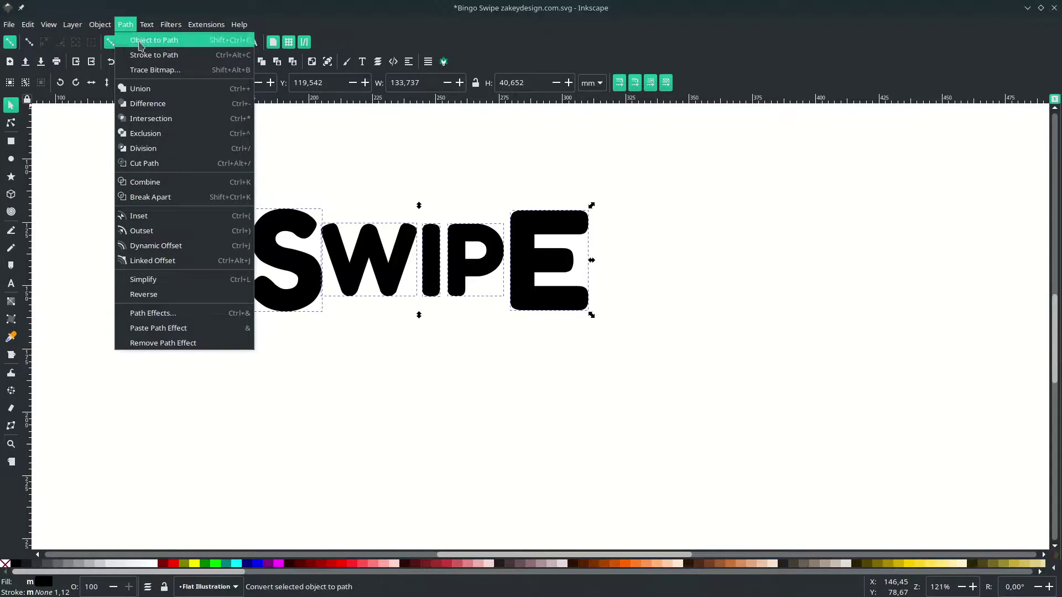
click(141, 90)
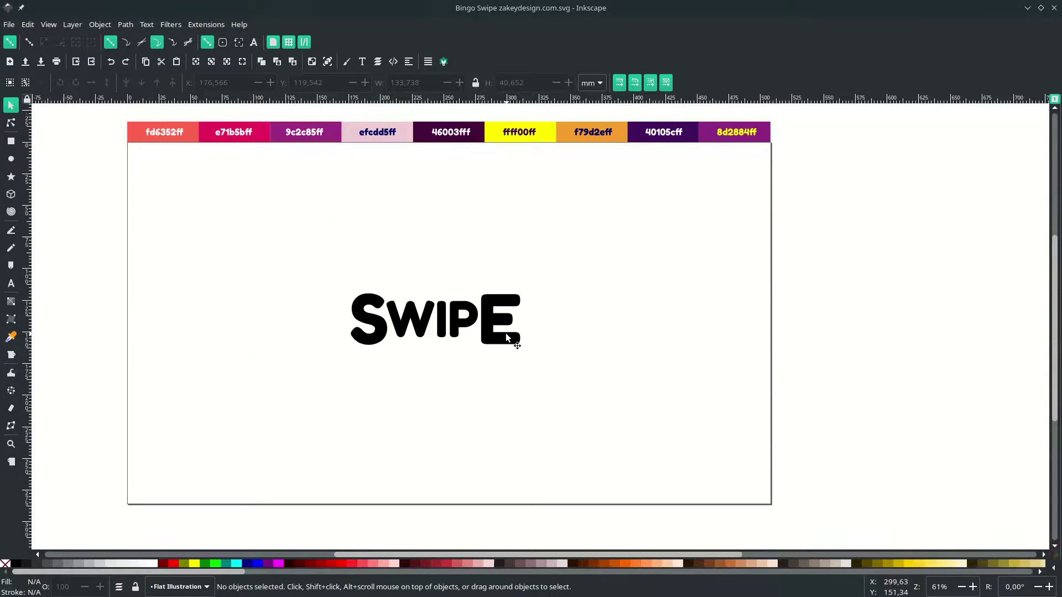
- Apply the Bend path effect to the SWIPE path
click(481, 323)
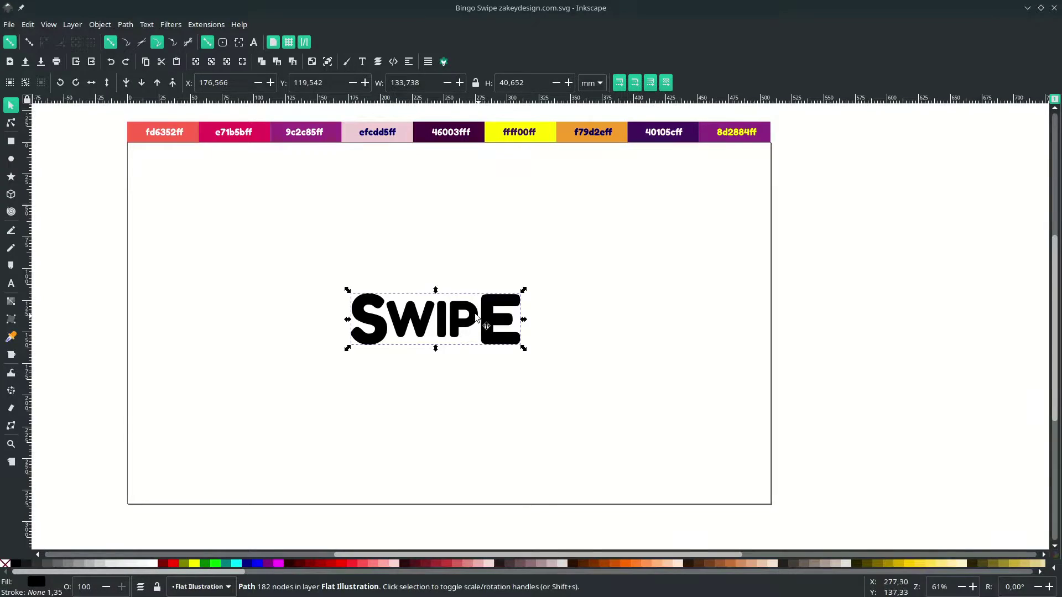
click(126, 24)
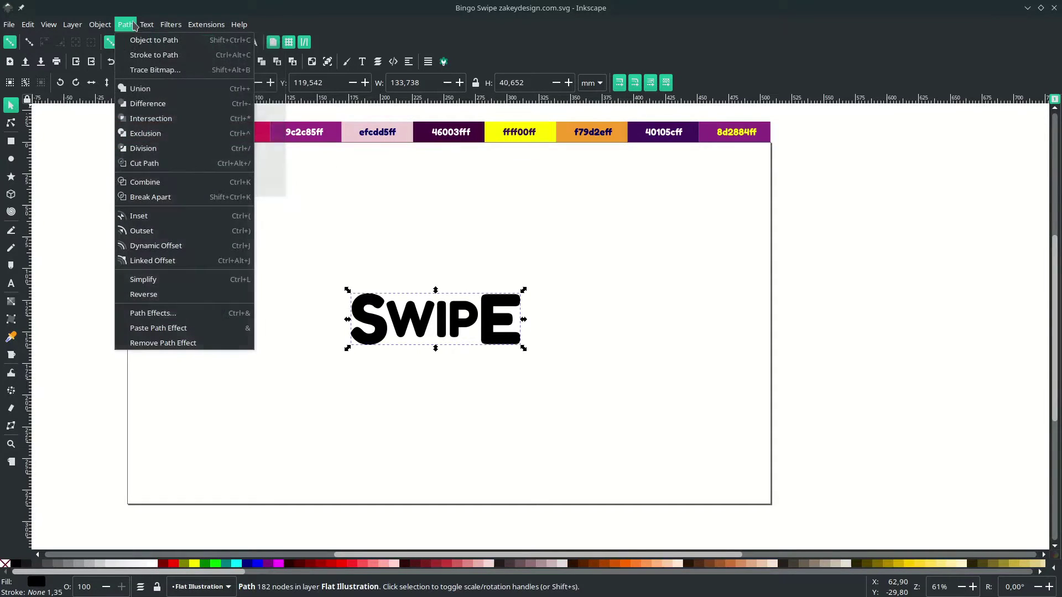
click(170, 315)
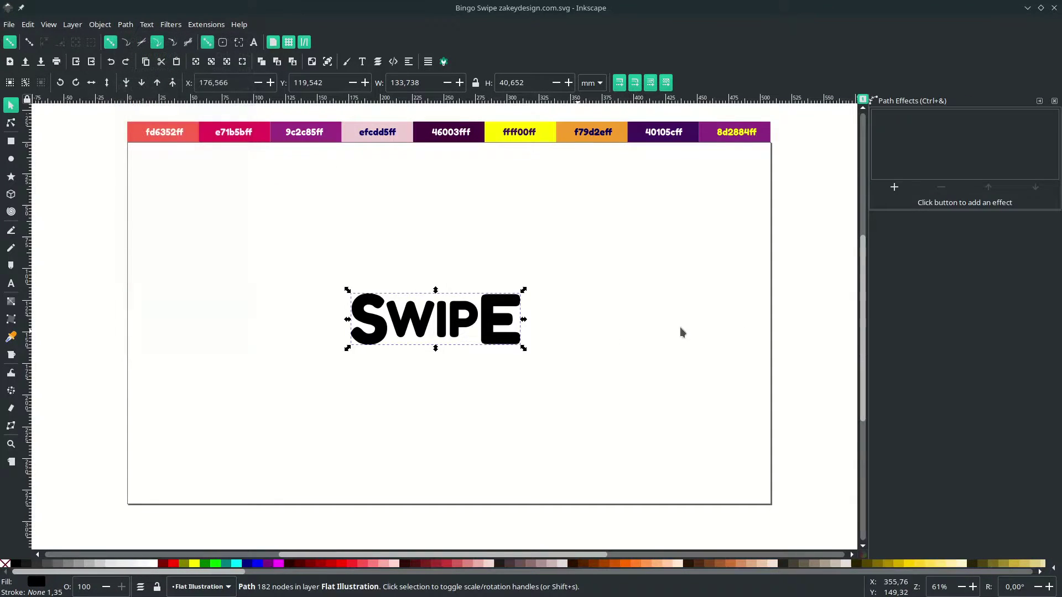
click(894, 188)
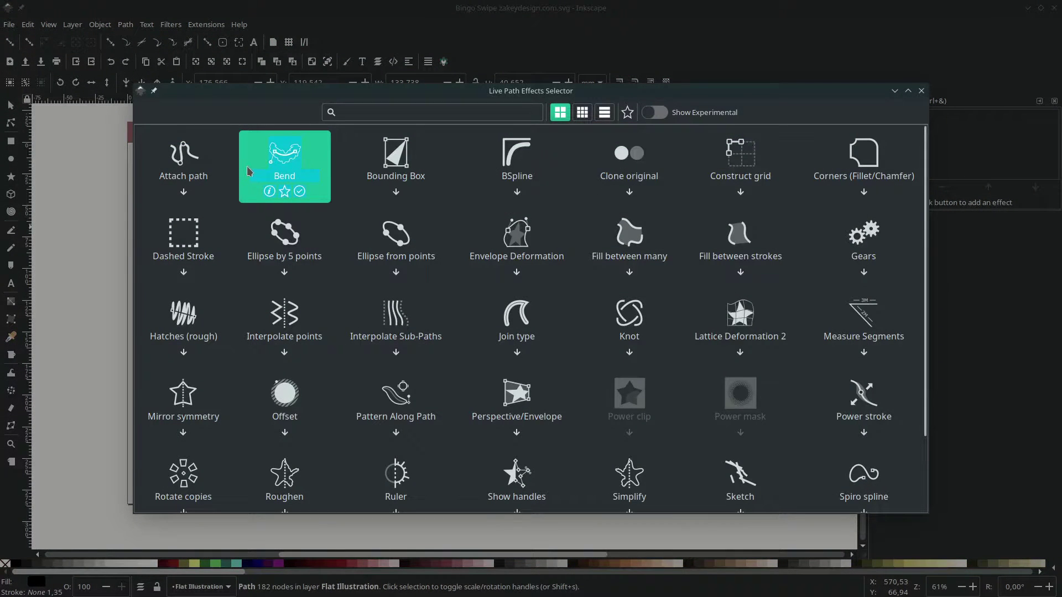
click(297, 170)
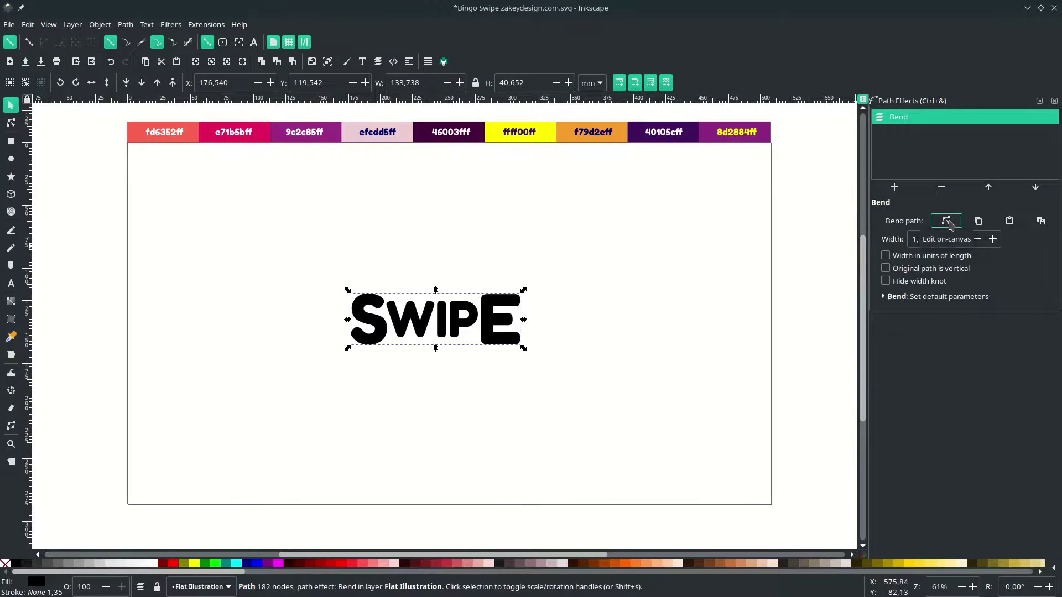
- Edit the bend path on canvas, pulling its middle upward so SWIPE follows a gentle arch
click(946, 221)
scroll(424, 296, up, 2)
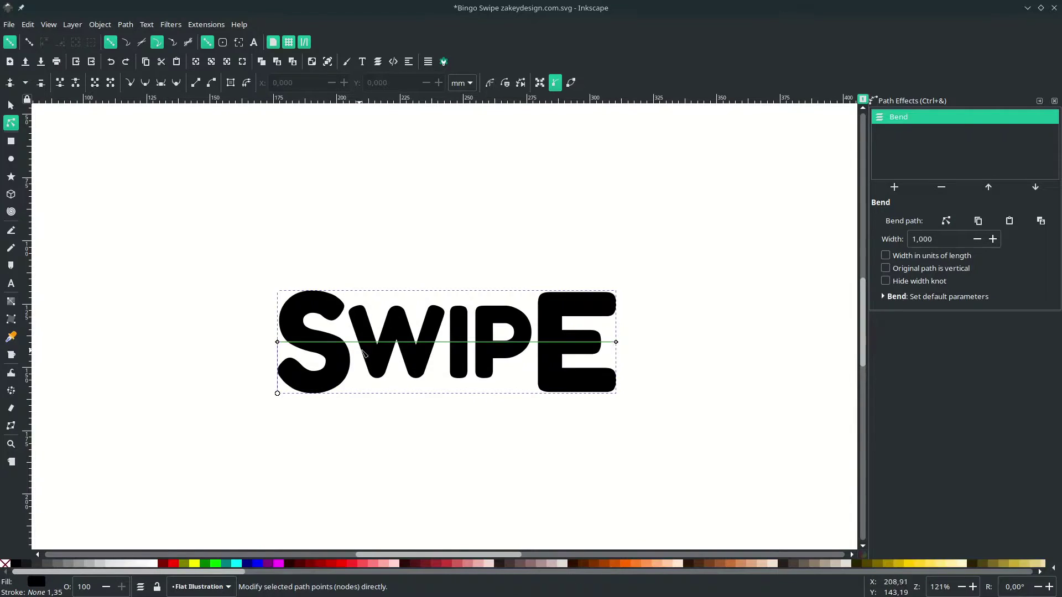
drag(449, 343, 451, 330)
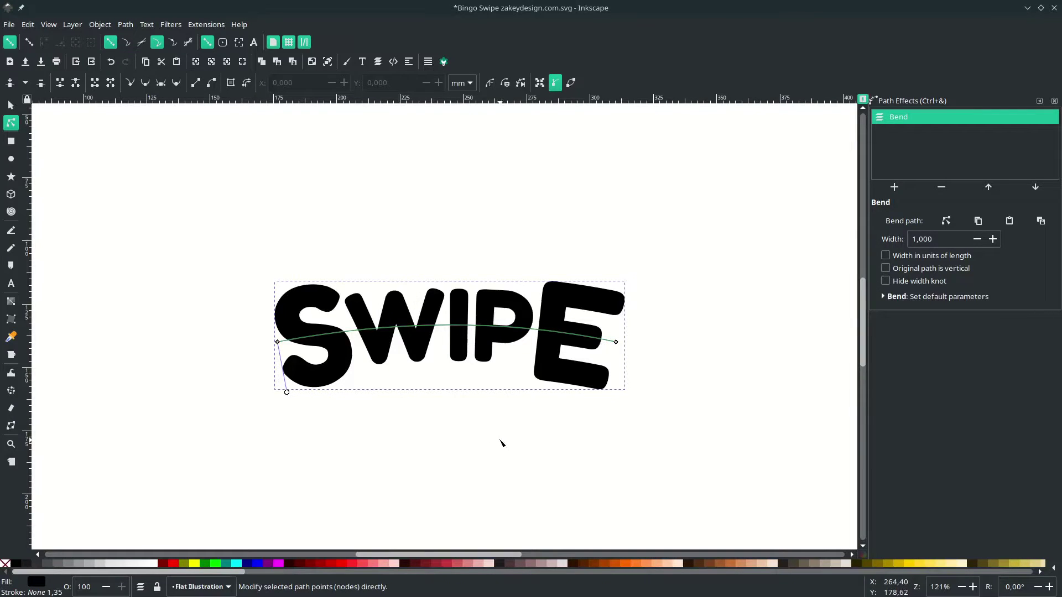
key(Escape)
key(s)
drag(448, 413, 429, 403)
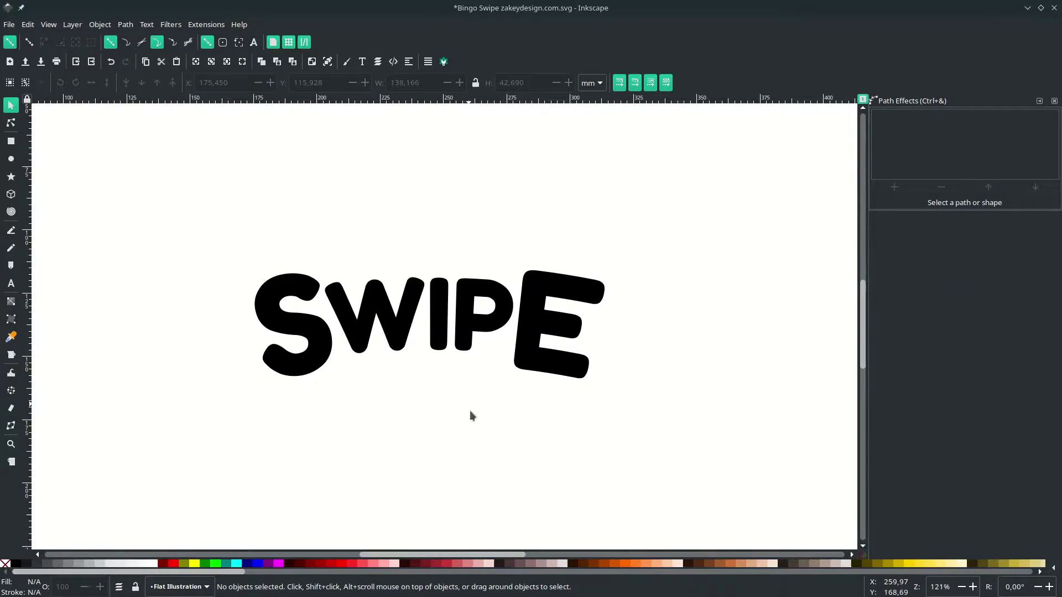
- Convert the bent SWIPE object to a plain path to make the bend permanent
click(466, 330)
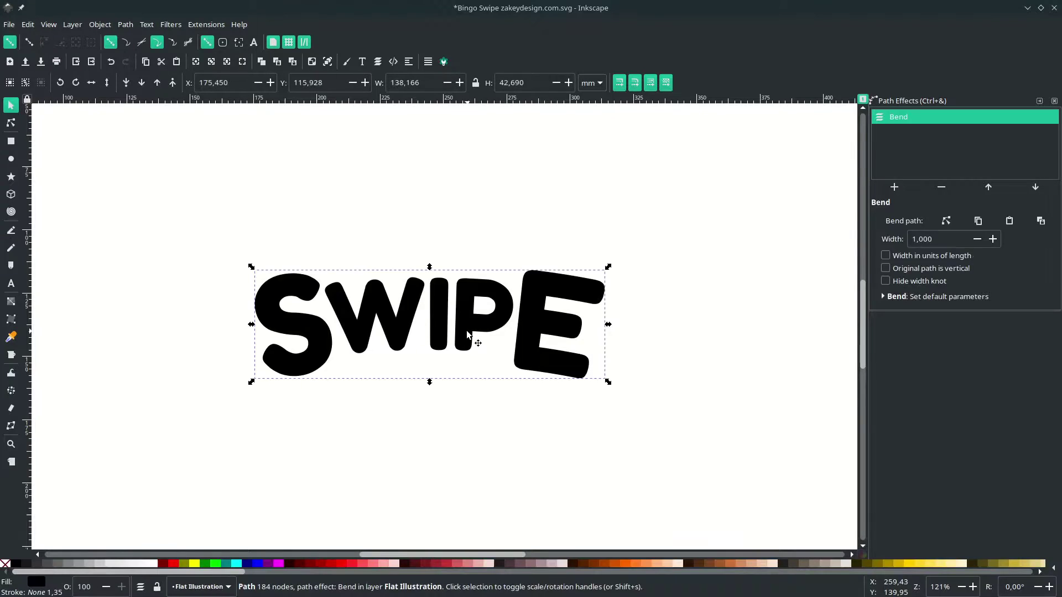
click(125, 24)
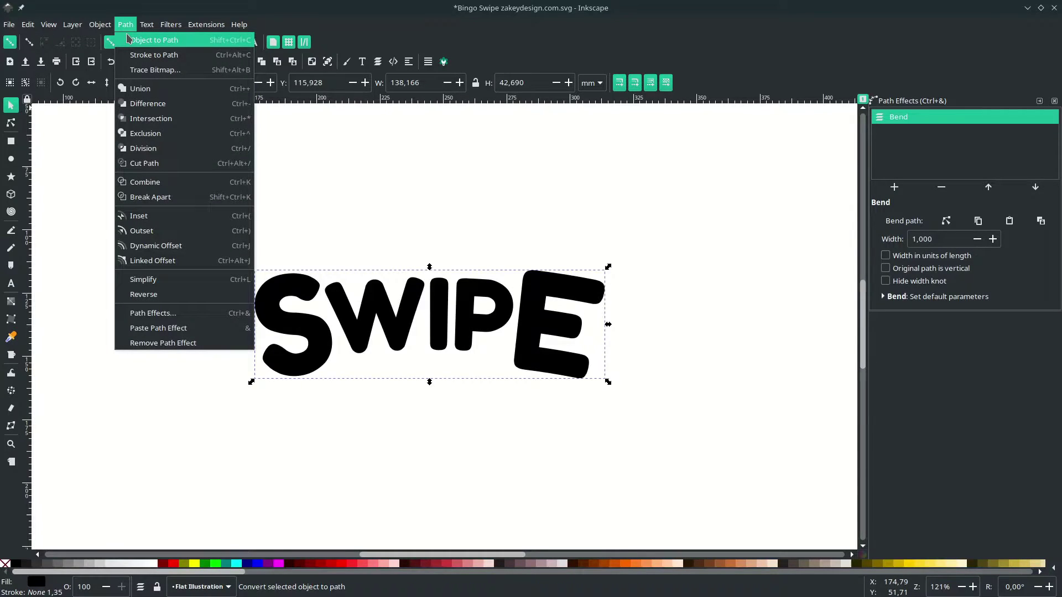
click(149, 40)
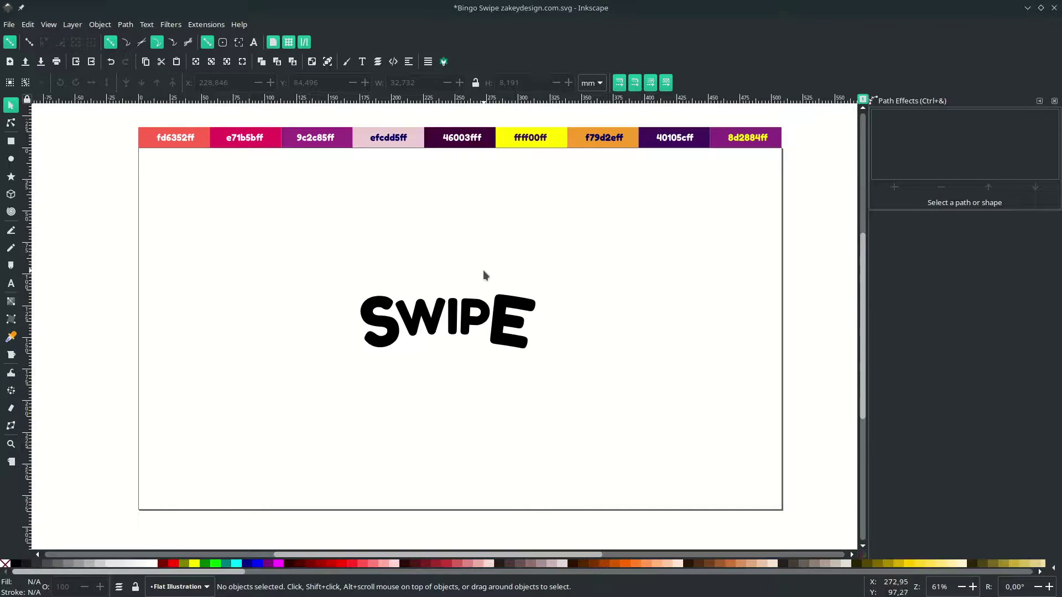
- Add the text "Bingo" above SWIPE and set its font to Pacifico
key(t)
click(436, 257)
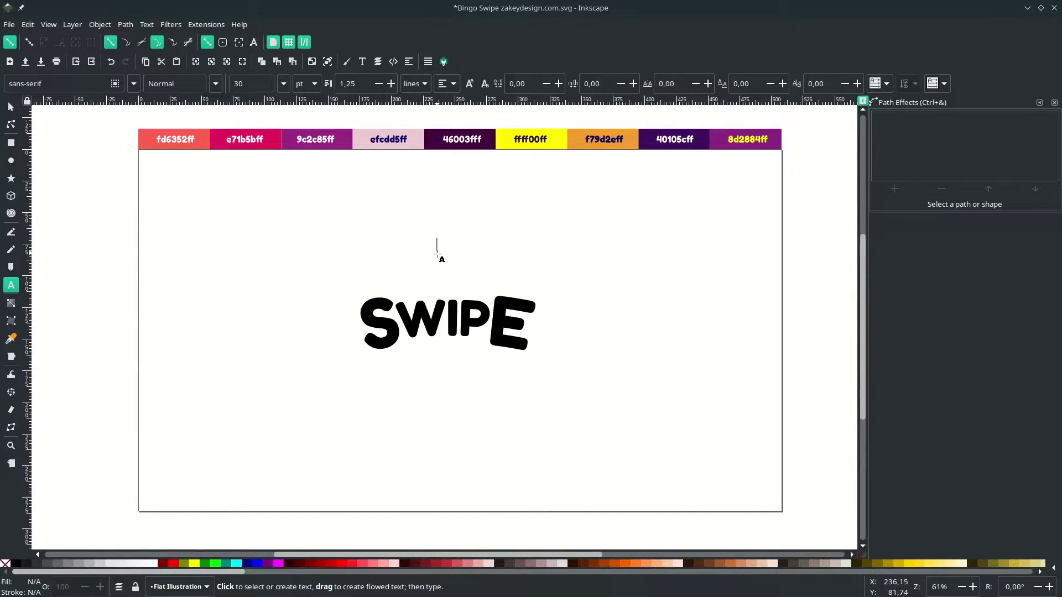
ctrl+scroll(438, 255, up, 2)
text(Bingo)
key(ctrl+a)
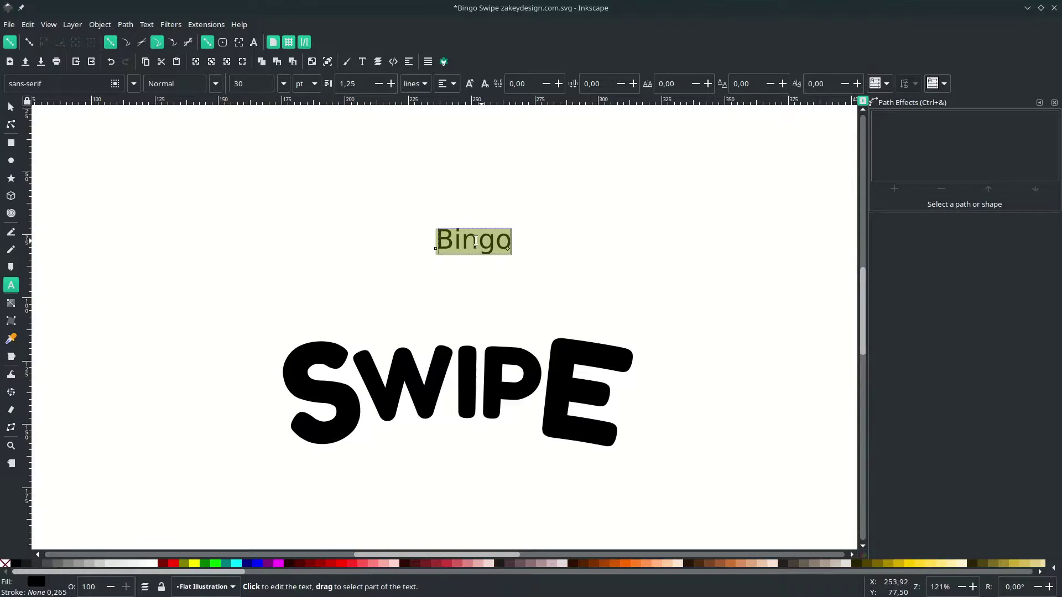
click(100, 85)
key(ctrl+a)
text(Paci)
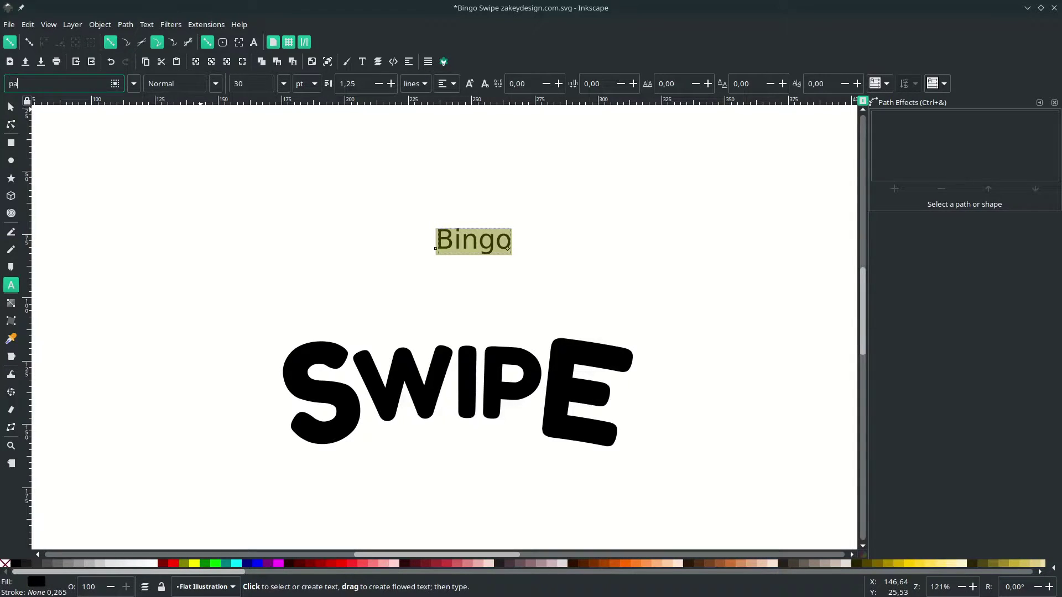
key(Return)
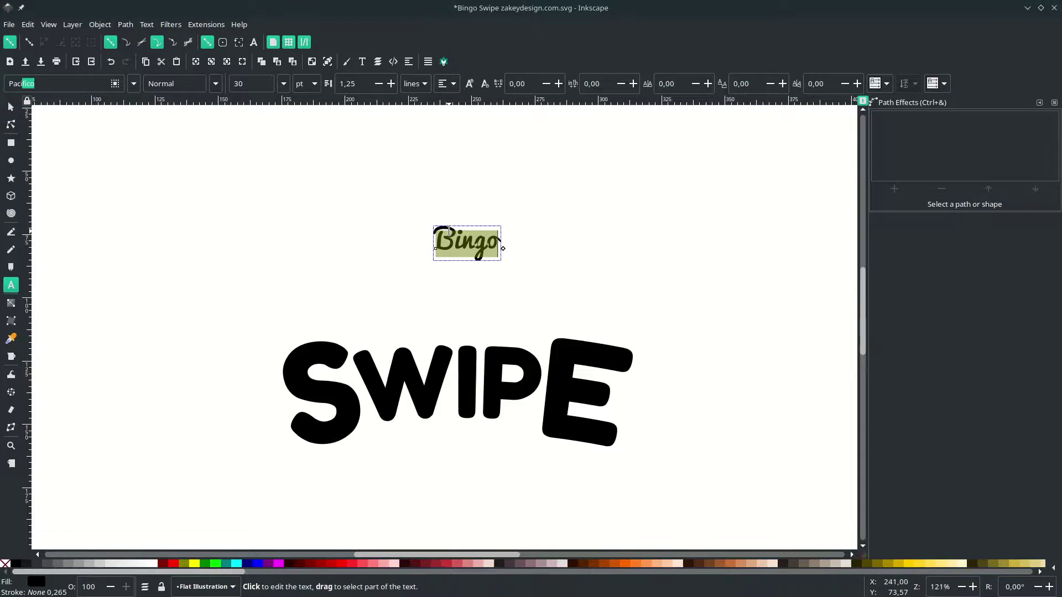
- Enlarge the Bingo text to about 55 mm wide and place it centred just above SWIPE
key(F1)
drag(506, 267, 489, 301)
key(Escape)
ctrl+scroll(487, 312, up, 4)
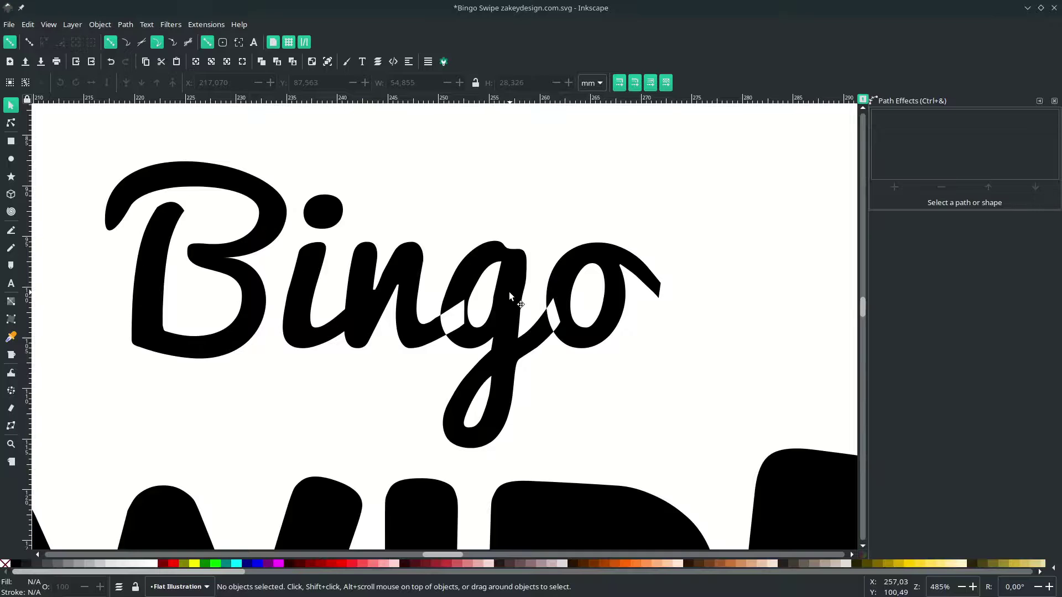
- Convert the Bingo text to paths
click(520, 305)
click(126, 25)
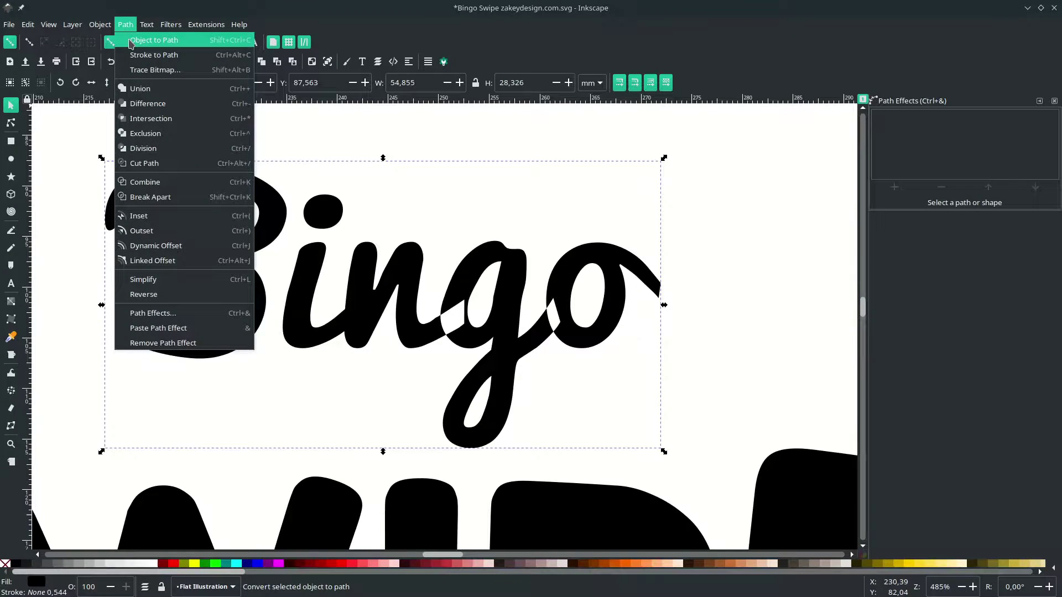
click(131, 40)
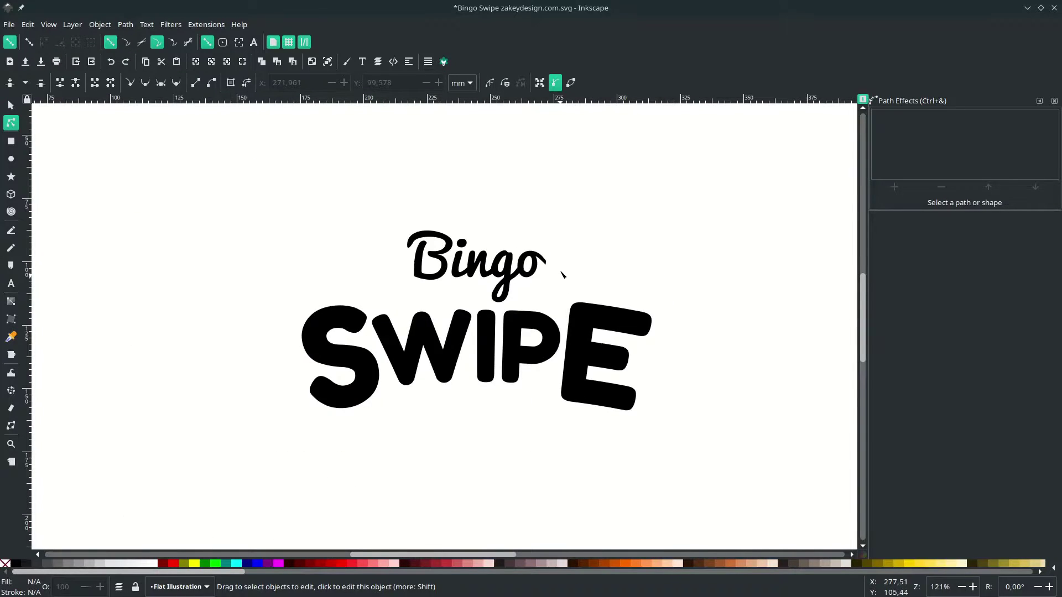
- Delete the upper corner node at the tip of the tail on Bingo's letter o
ctrl+scroll(563, 277, up, 4)
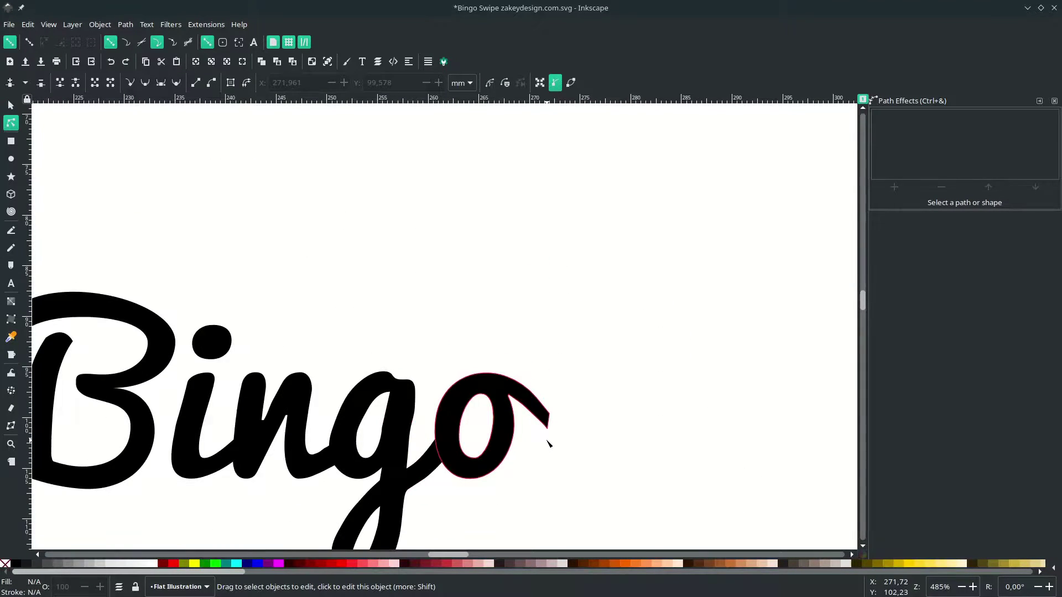
ctrl+scroll(547, 442, up, 2)
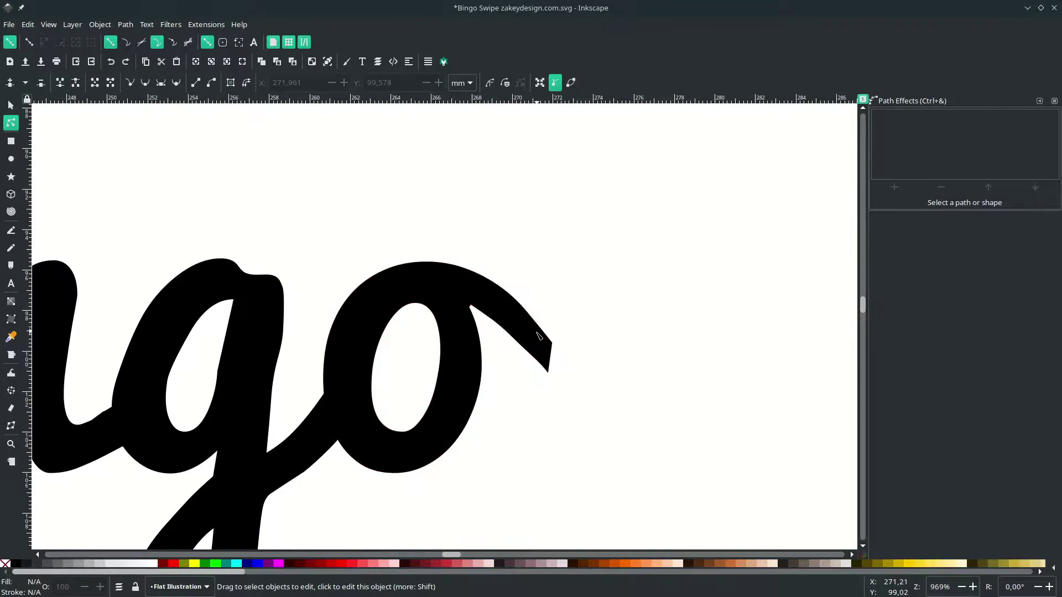
click(545, 339)
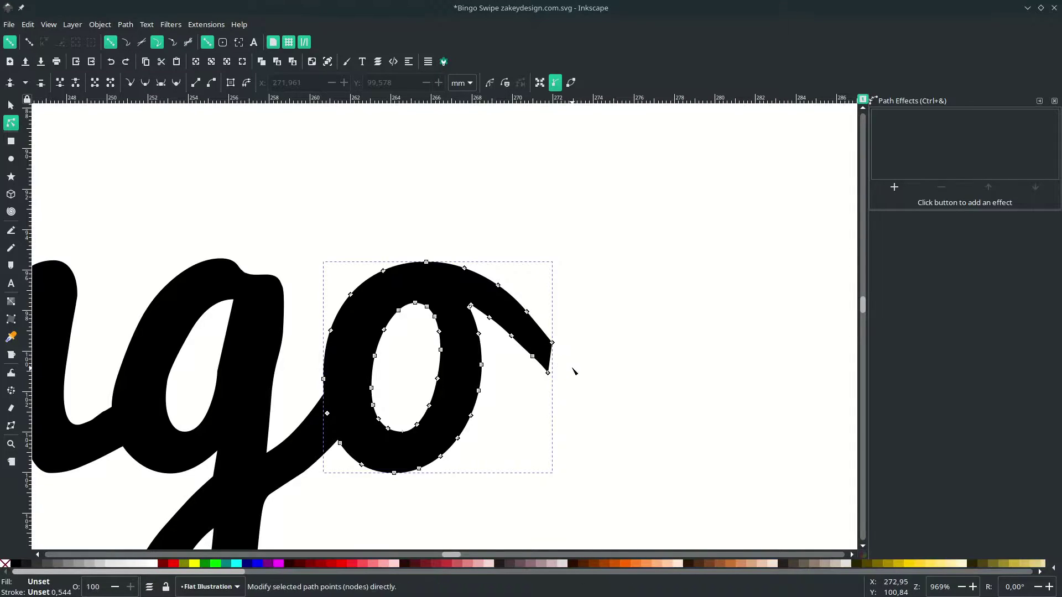
scroll(553, 331, up, 2)
click(544, 317)
key(Delete)
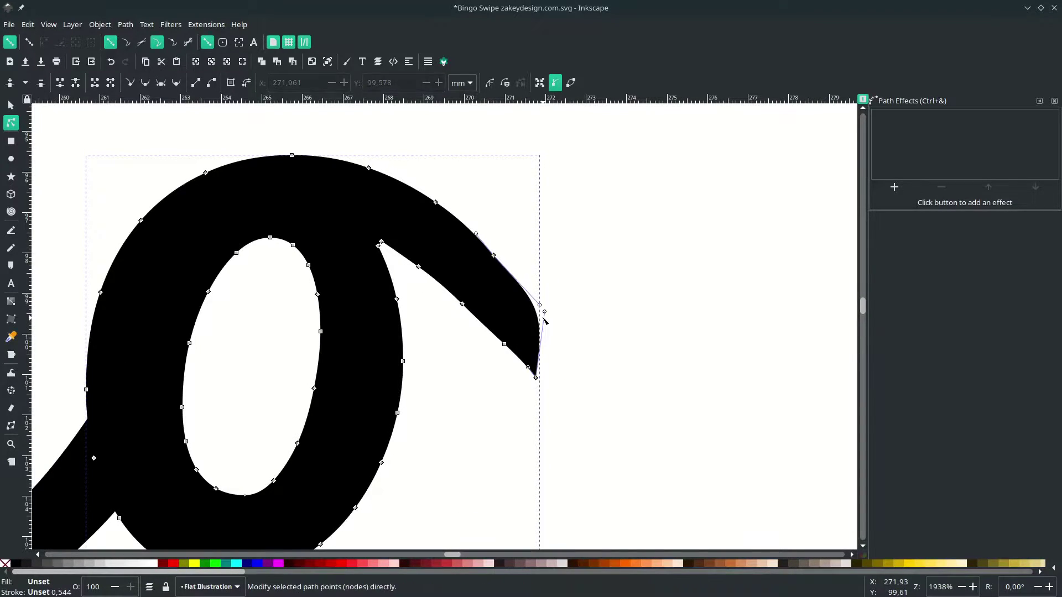
- Adjust the node handles at the end of the o's tail to give the tip a smooth, rounded curve
click(545, 319)
click(545, 313)
click(494, 255)
drag(540, 305, 545, 333)
double_click(562, 339)
scroll(563, 339, down, 1)
scroll(564, 342, down, 7)
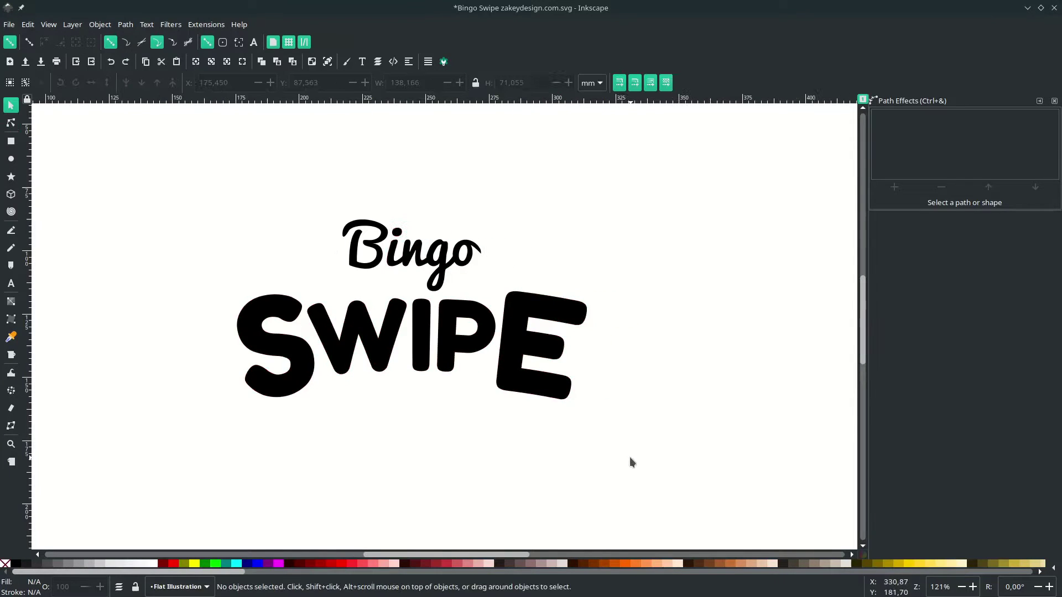
- Duplicate the Bingo and SWIPE lettering and combine the copies into a single path
drag(657, 450, 151, 169)
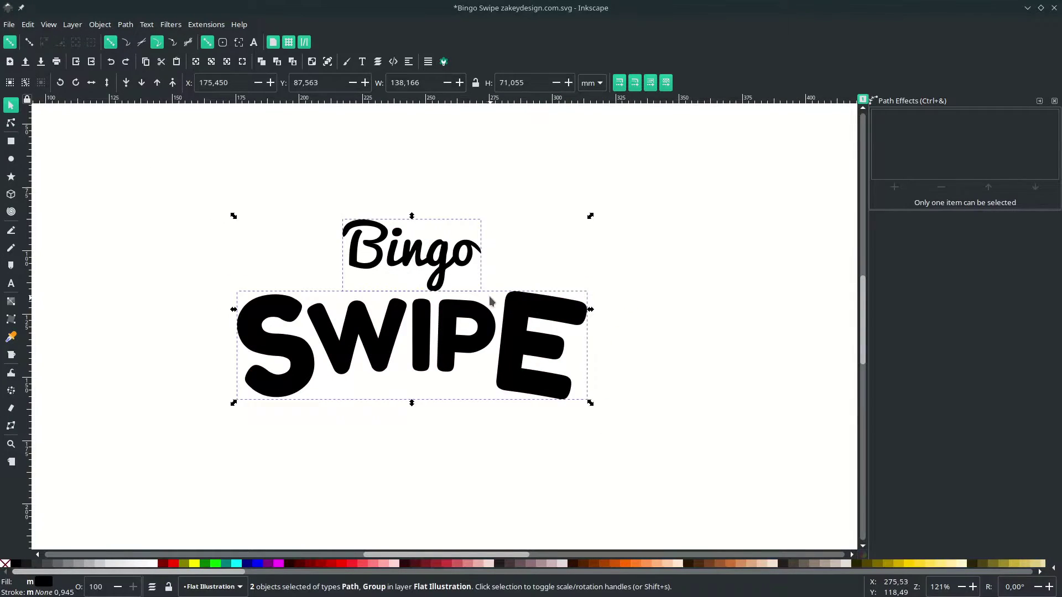
key(ctrl+d)
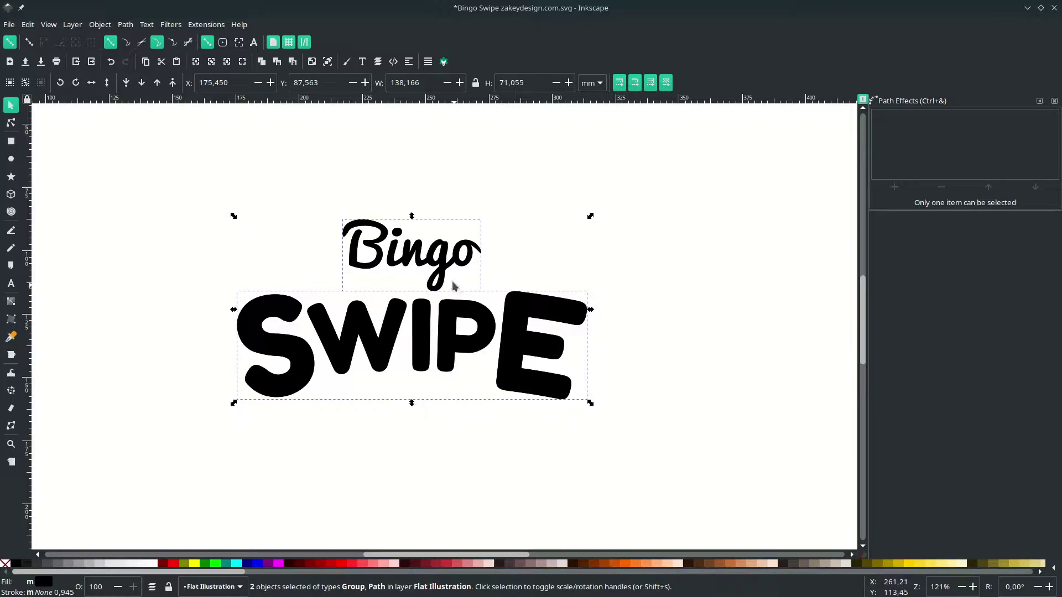
click(126, 26)
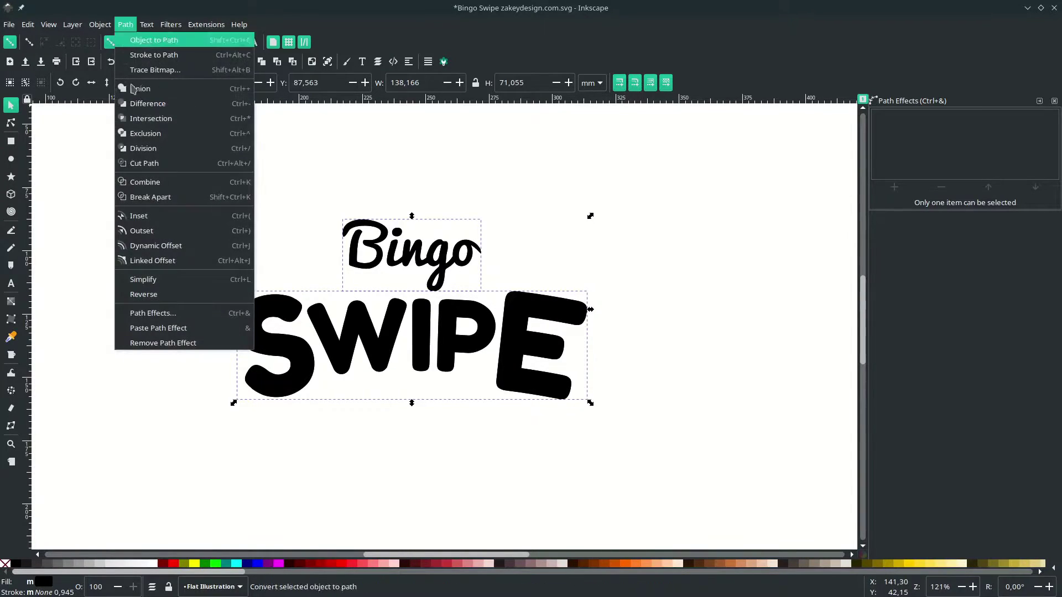
click(177, 183)
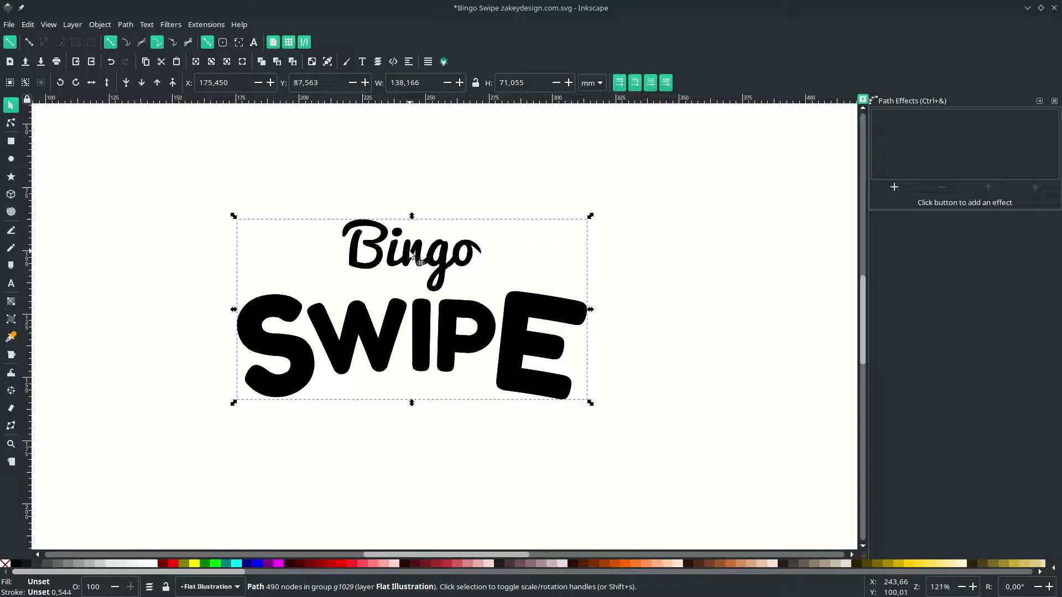
- Outset the combined copy repeatedly until it forms a thick surround about 154 mm wide
click(126, 24)
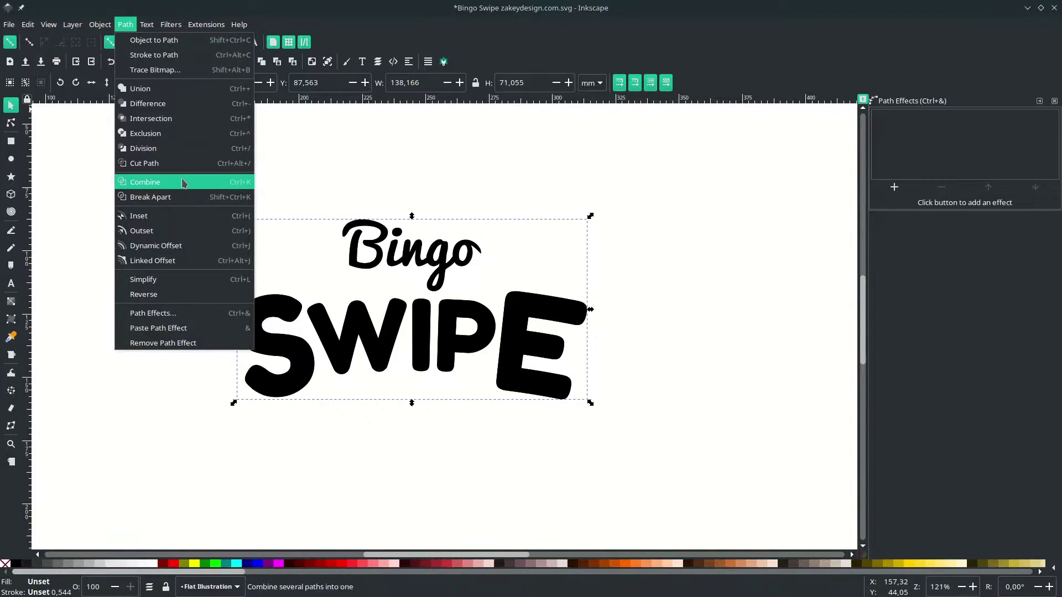
click(231, 236)
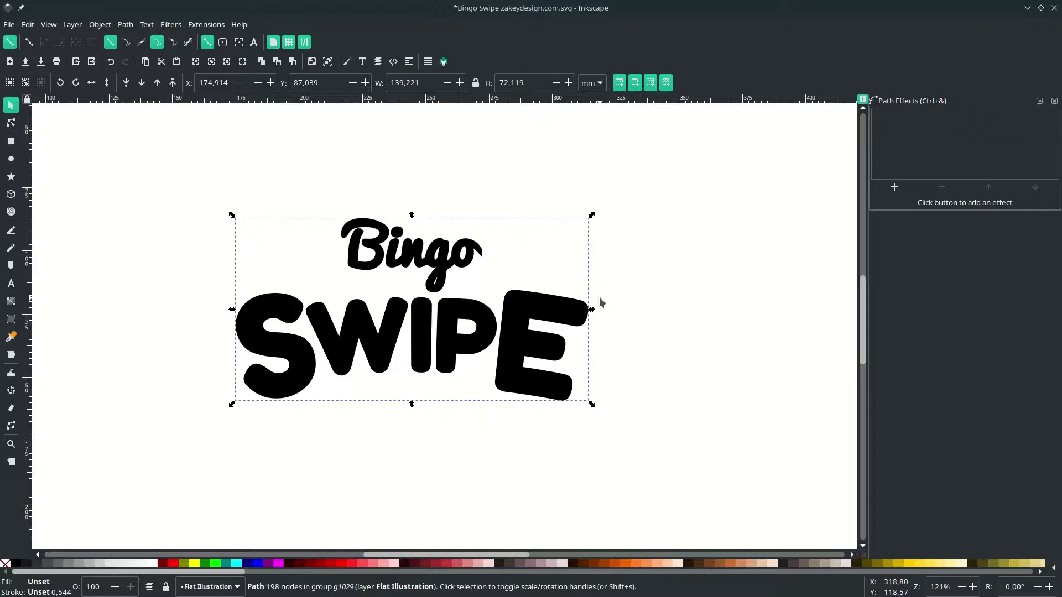
key(ctrl+parenright)
key(ctrl+parenright)
key(ctrl+parenright)
key(ctrl+parenright)
key(ctrl+parenright)
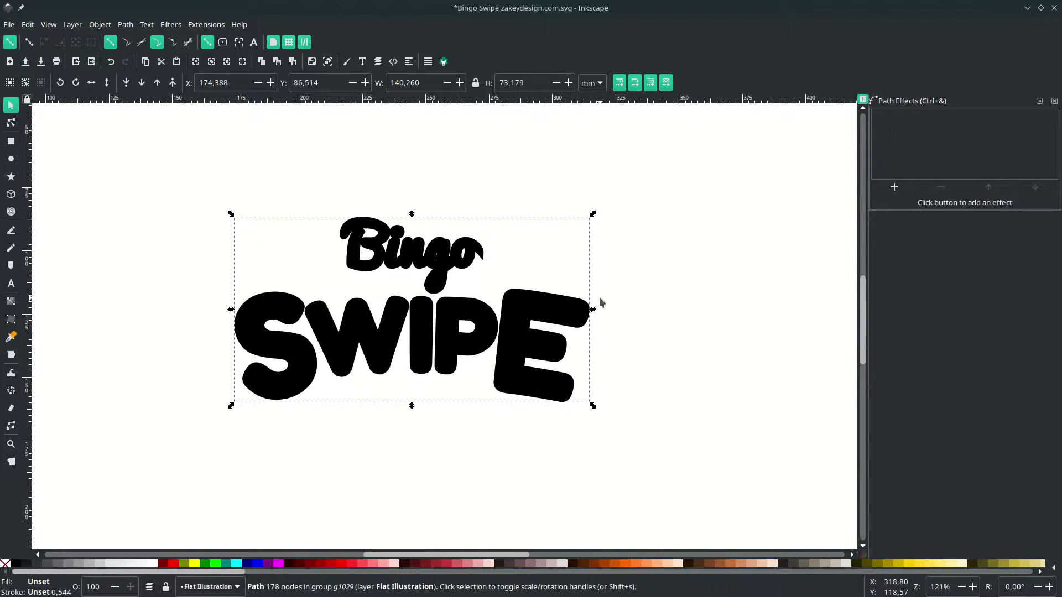
key(ctrl+parenright)
key(ctrl+parenright)
key(ctrl+parenright)
key(ctrl+parenright)
key(ctrl+parenright)
key(ctrl+parenright)
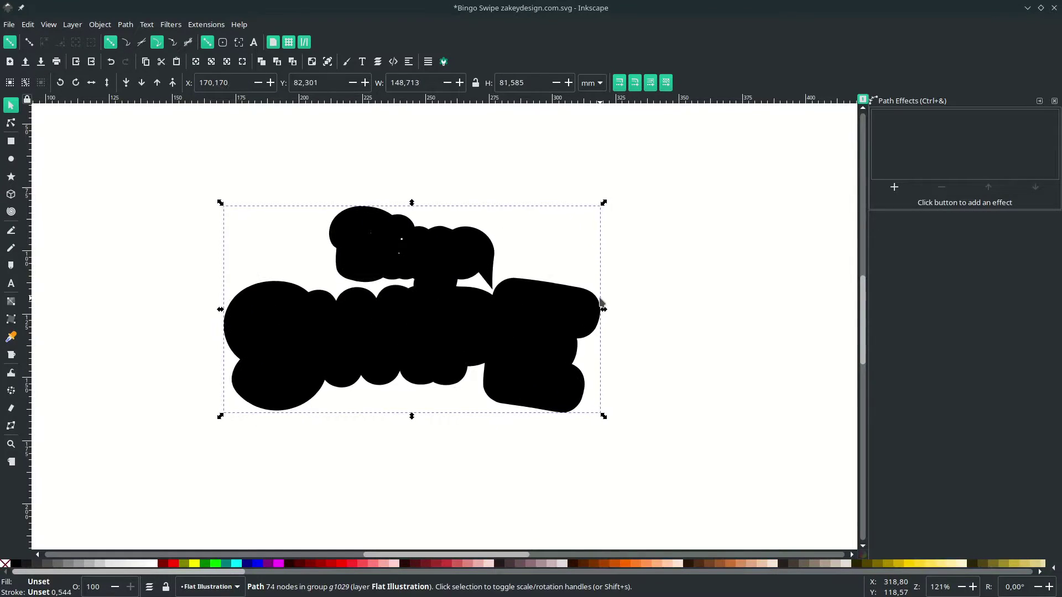
key(ctrl+parenright)
key(ctrl+parenright)
key(ctrl+parenright)
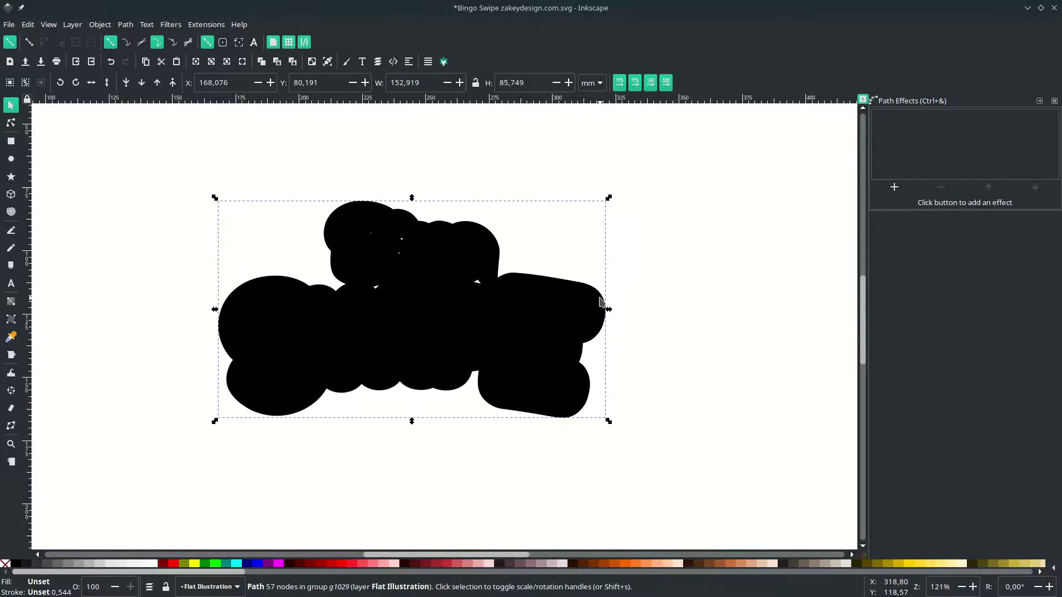
key(ctrl+z)
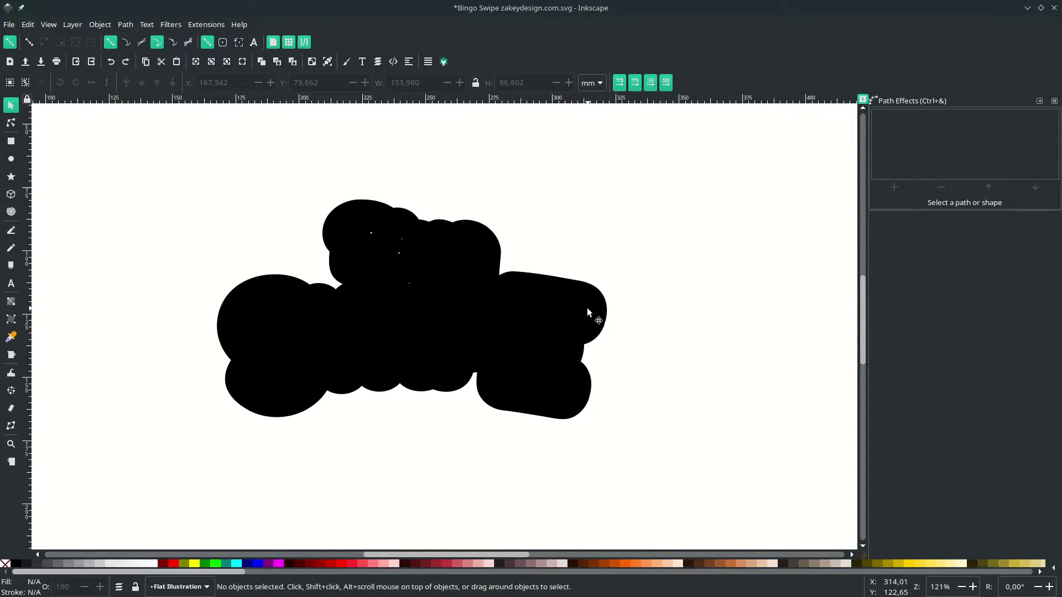
- Lower the expanded outline to the bottom and fill the Bingo and SWIPE lettering white
click(595, 313)
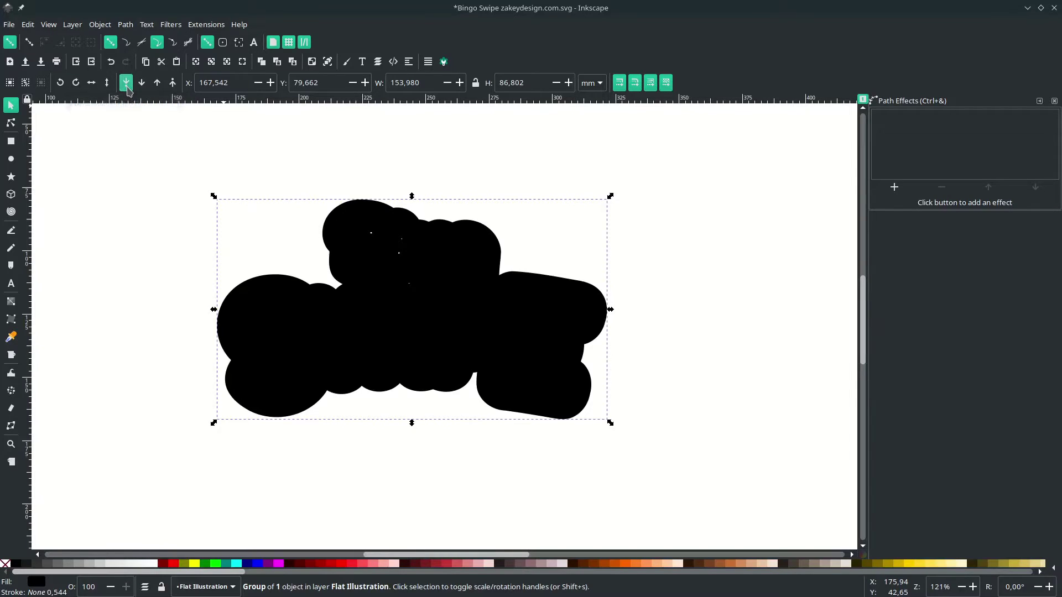
click(423, 474)
ctrl+scroll(422, 475, up, 1)
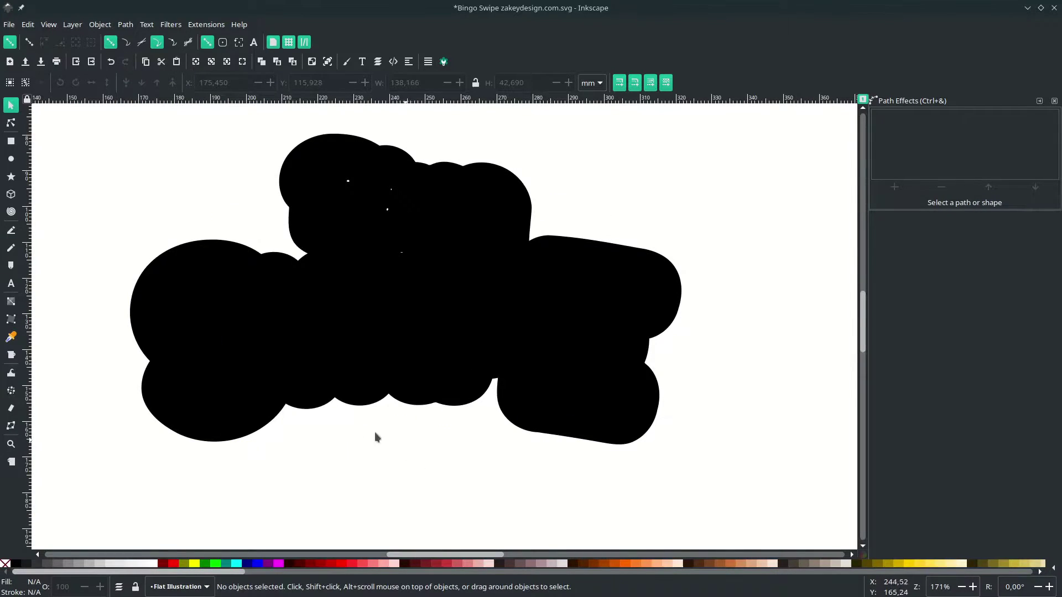
click(288, 352)
shift+click(367, 220)
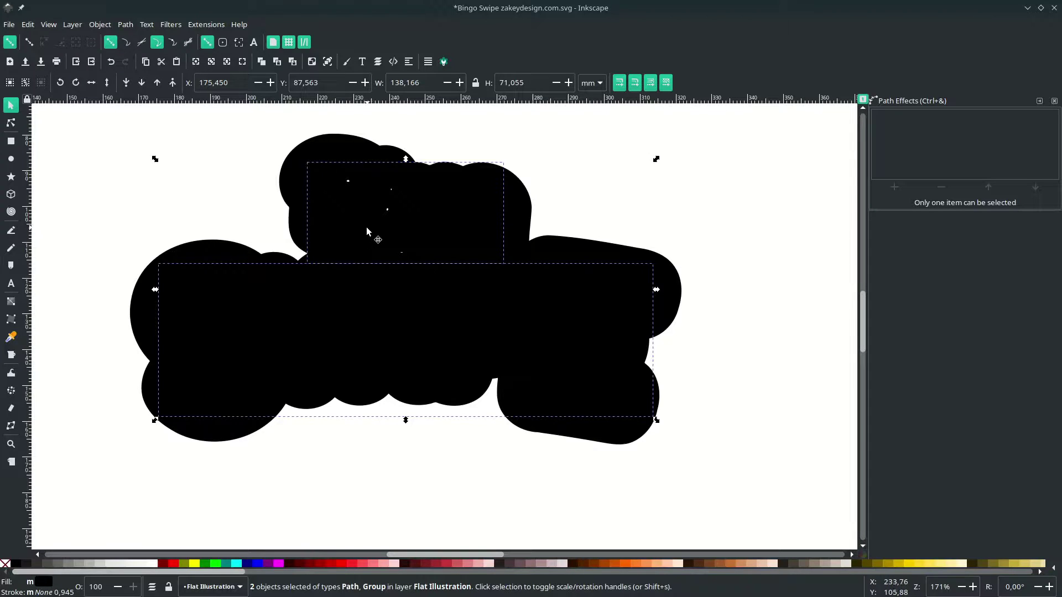
click(157, 564)
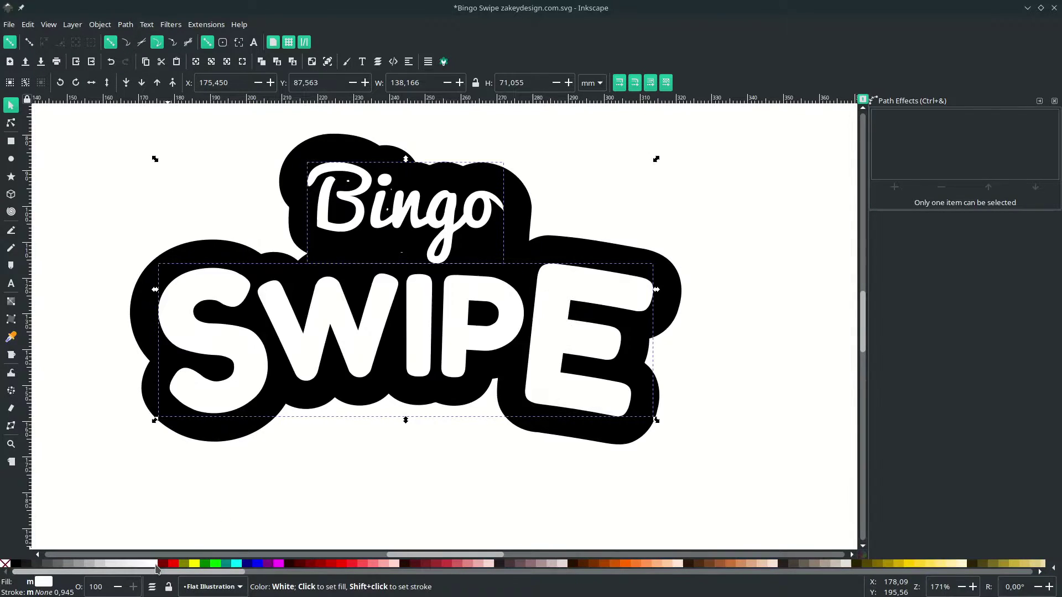
click(382, 483)
- Draw a closed Bezier patch over the small holes around the B, i and n of Bingo and swap its fill and stroke
ctrl+scroll(433, 407, up, 4)
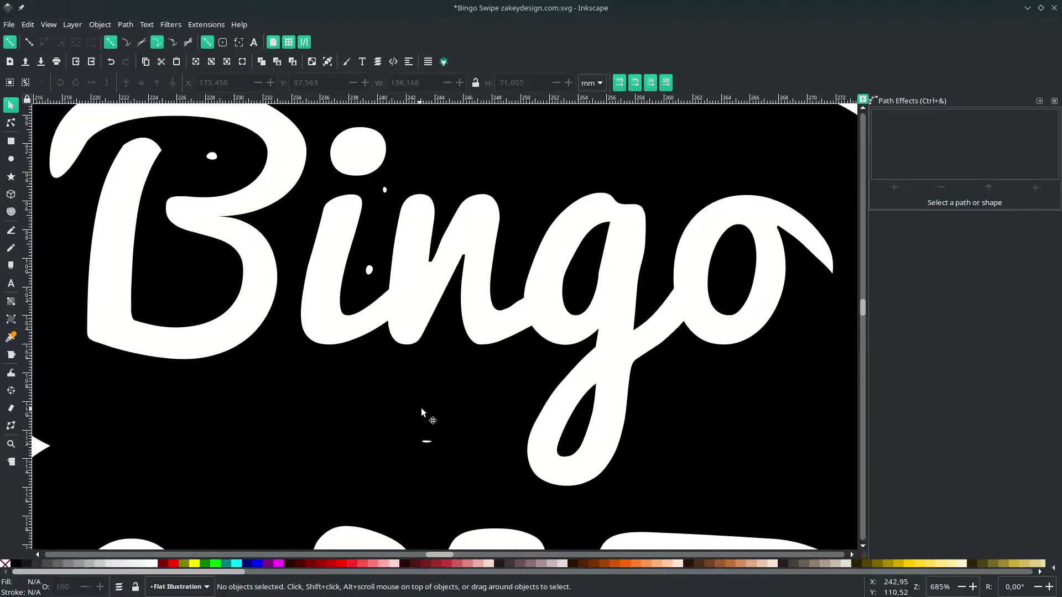
key(b)
click(453, 463)
drag(494, 393, 482, 373)
drag(422, 318, 407, 352)
drag(471, 171, 468, 158)
click(454, 134)
drag(189, 116, 171, 120)
drag(126, 145, 118, 157)
drag(105, 218, 115, 236)
drag(190, 343, 194, 345)
ctrl+scroll(202, 346, down, 1)
scroll(209, 350, down, 1)
drag(238, 384, 244, 386)
click(272, 393)
click(312, 411)
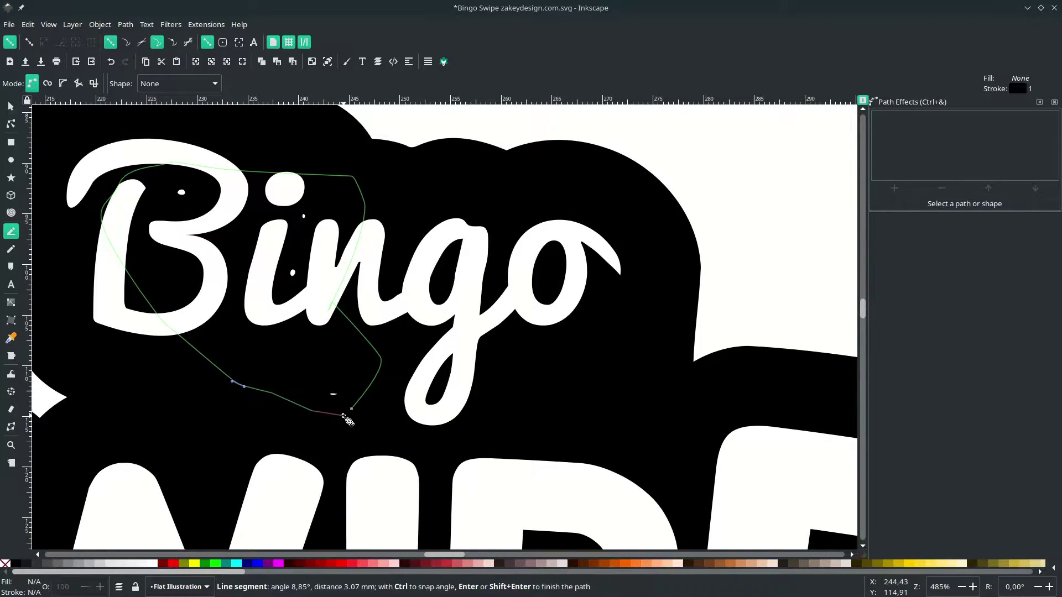
click(352, 409)
right_click(47, 584)
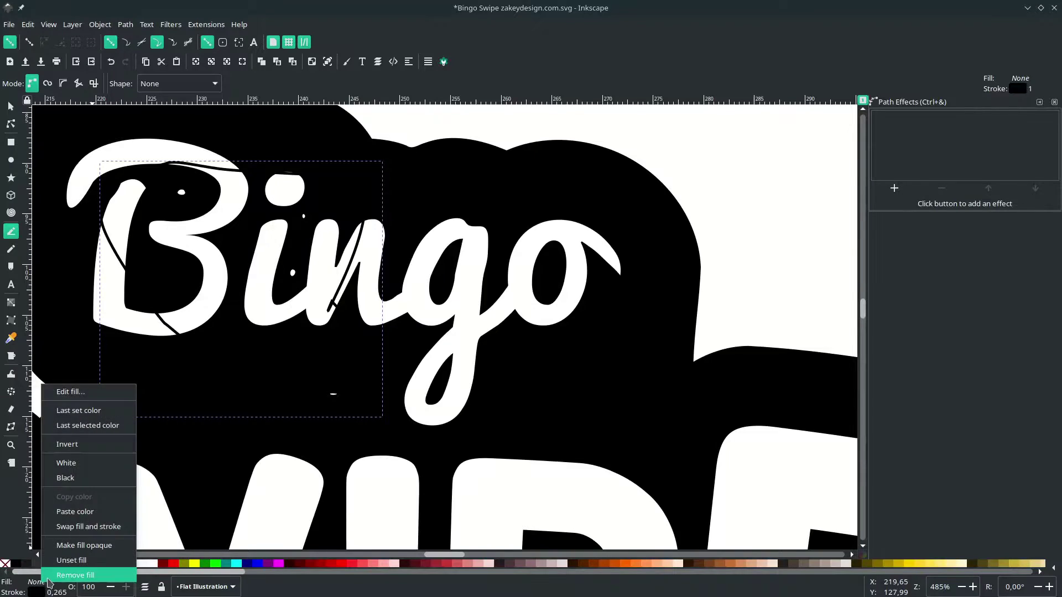
click(107, 530)
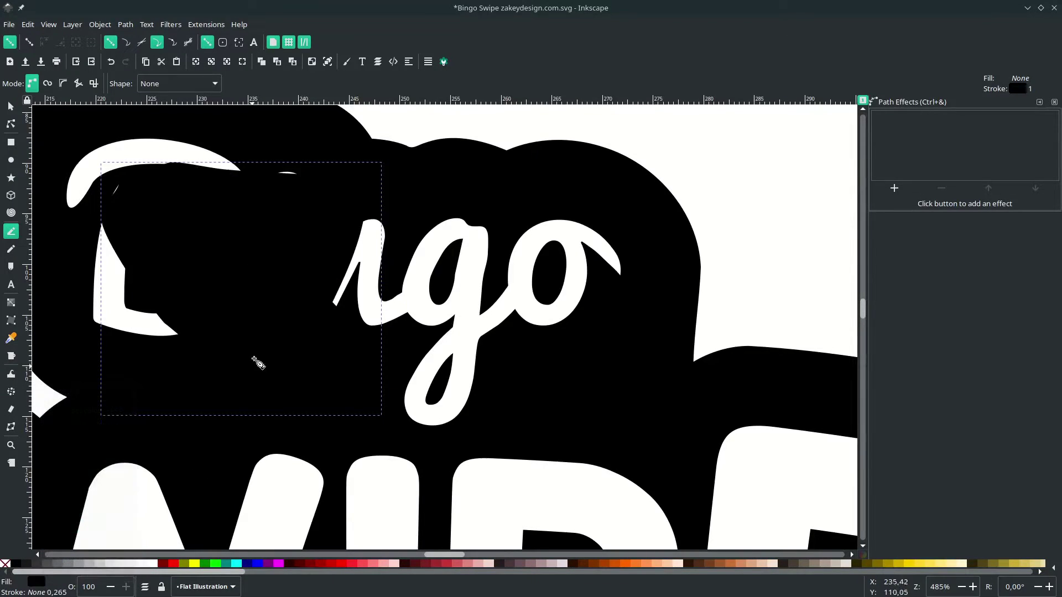
- Unite the patch with the black outline using Union
scroll(418, 216, down, 2)
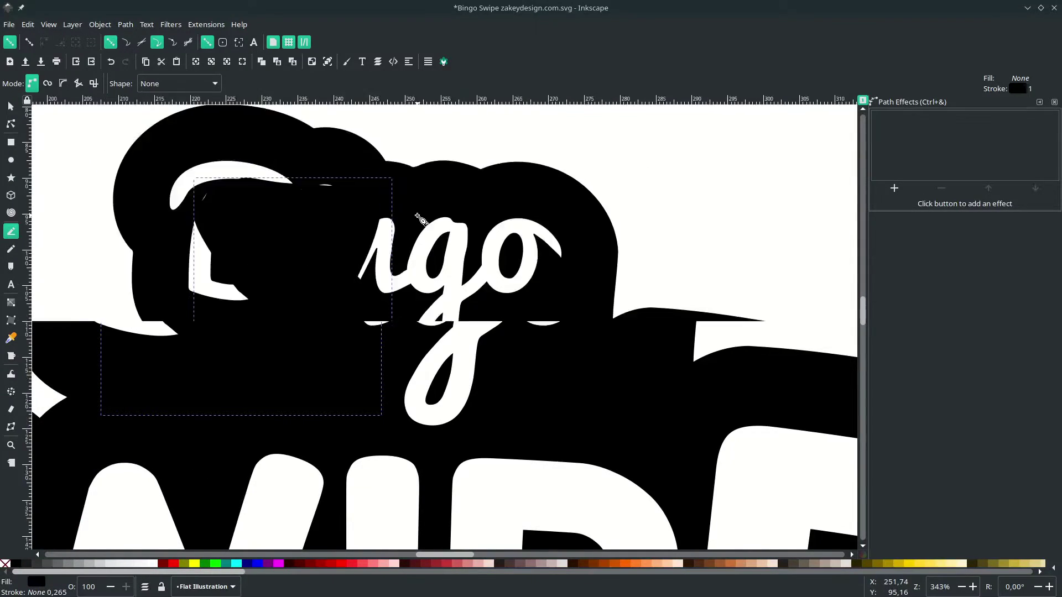
scroll(418, 215, left, 4)
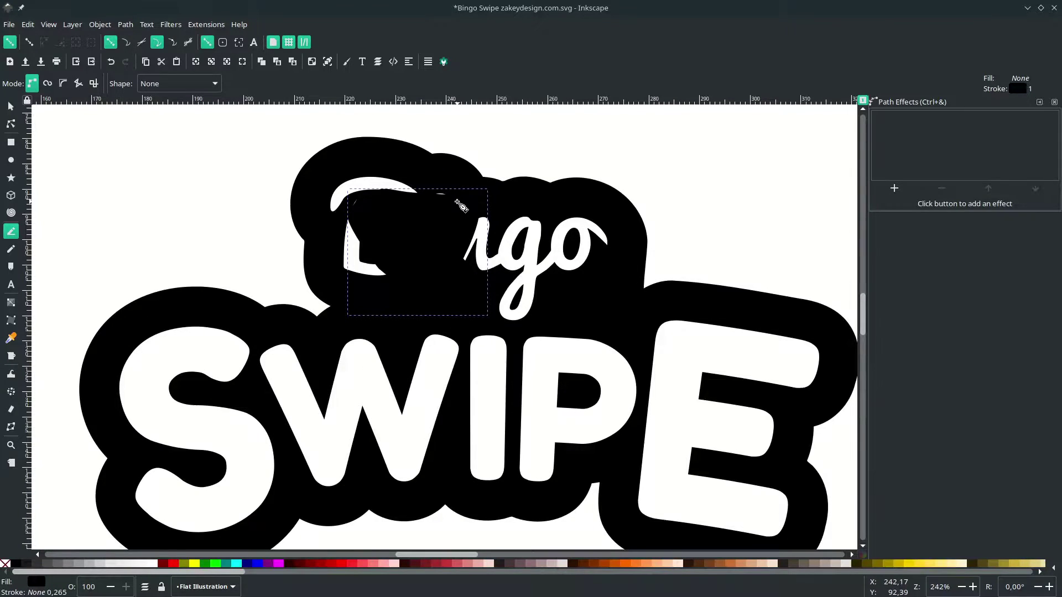
key(n)
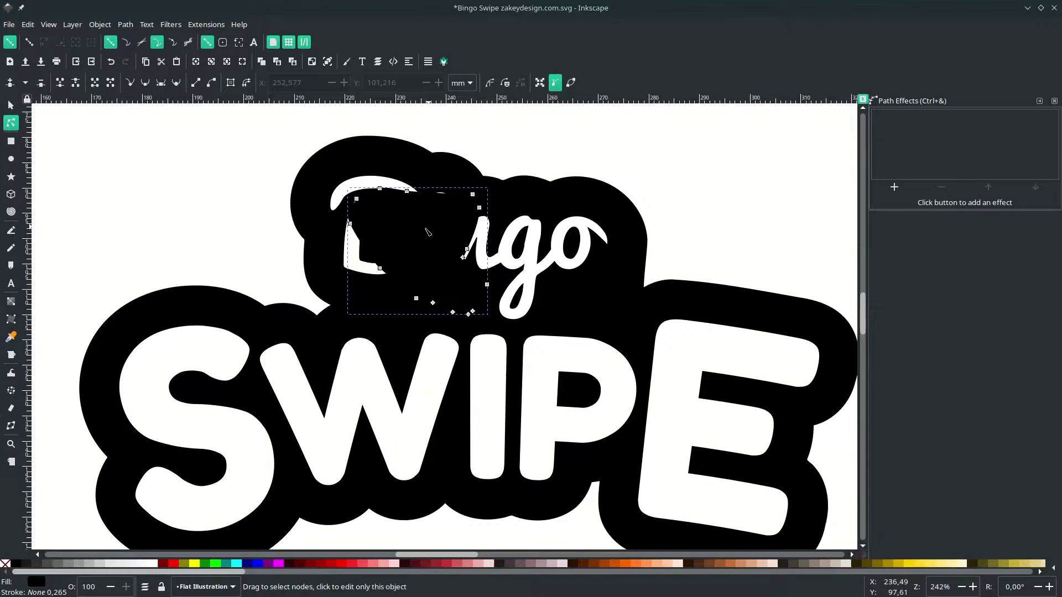
shift+click(625, 203)
click(125, 25)
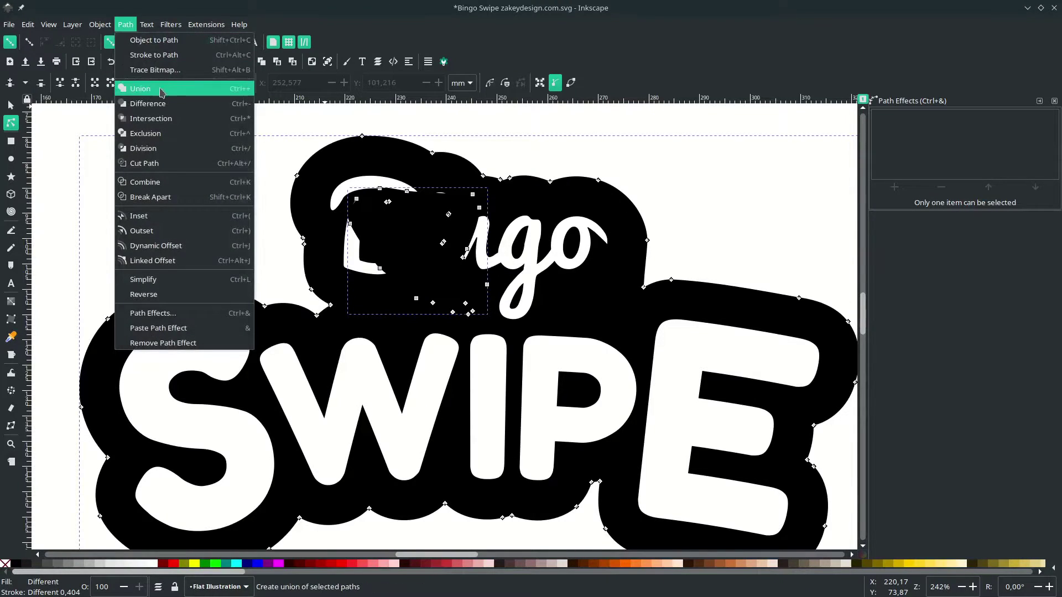
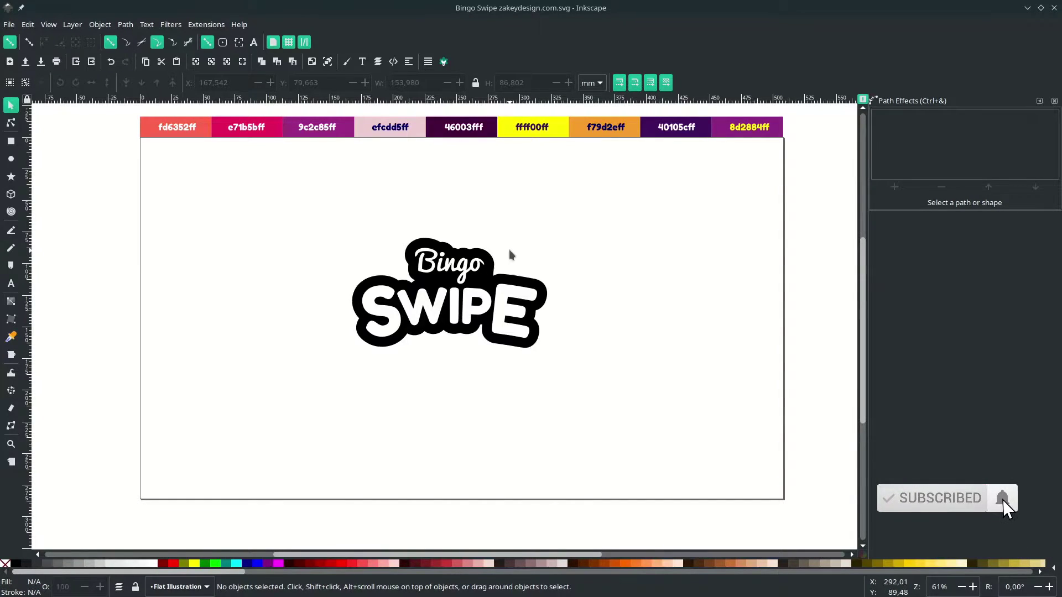
- Try to apply a vertical linear gradient to the black outline group, and undo it
scroll(509, 247, up, 1)
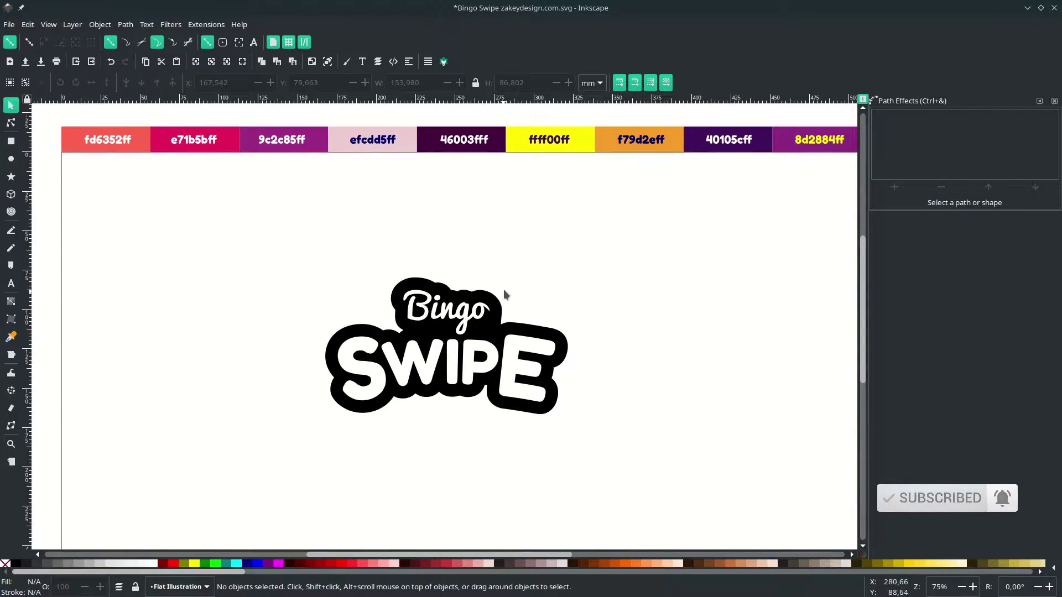
click(507, 313)
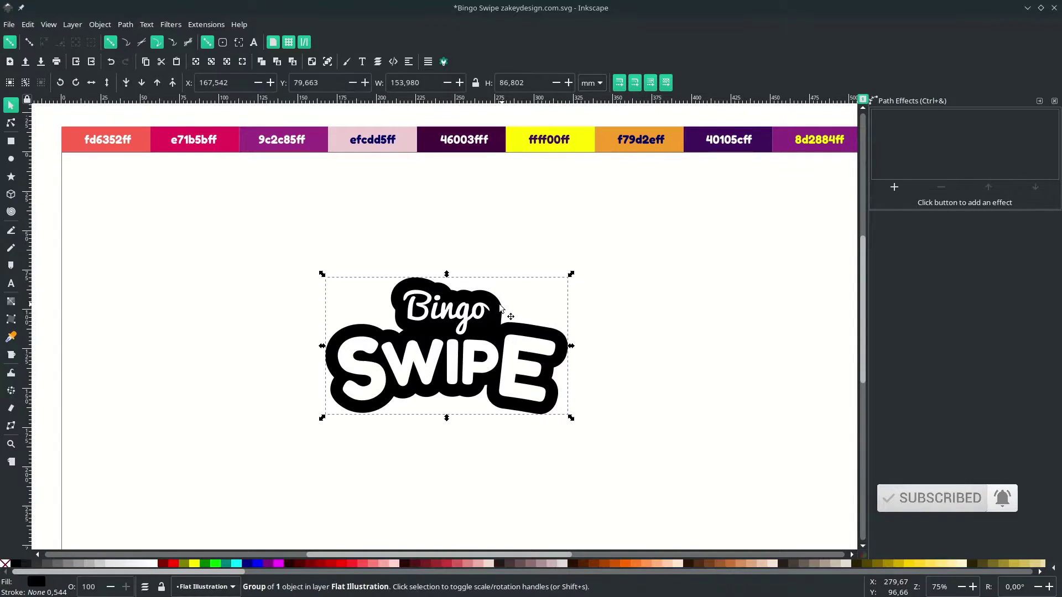
click(10, 301)
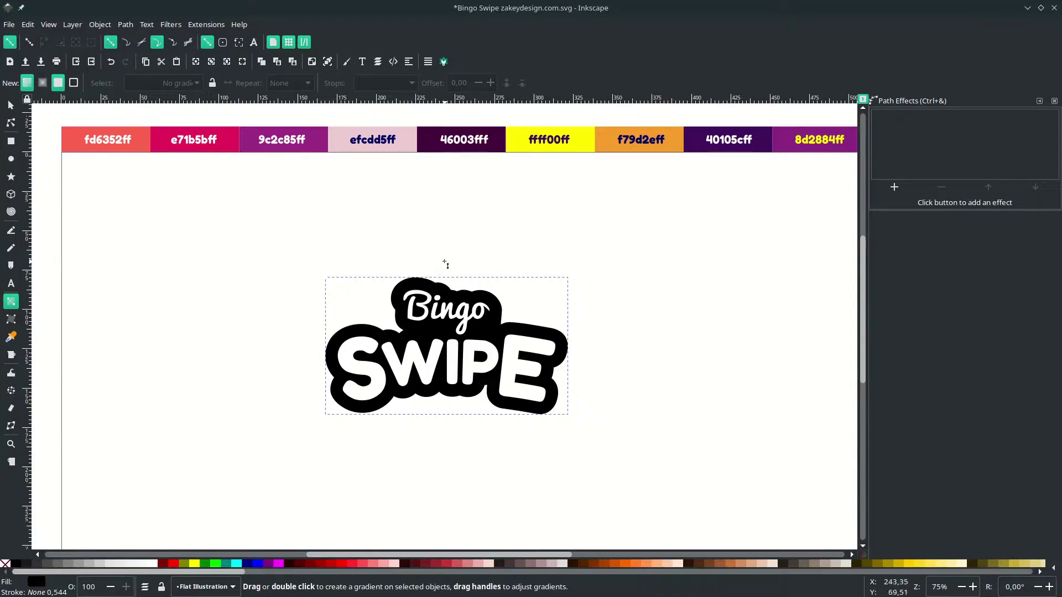
drag(453, 249, 454, 436)
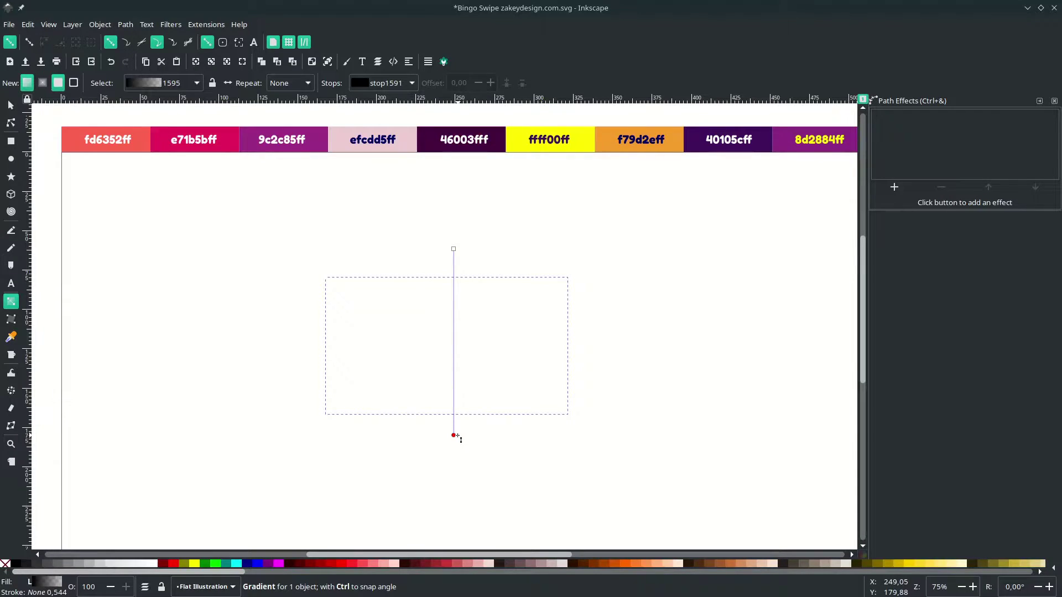
drag(458, 435, 458, 435)
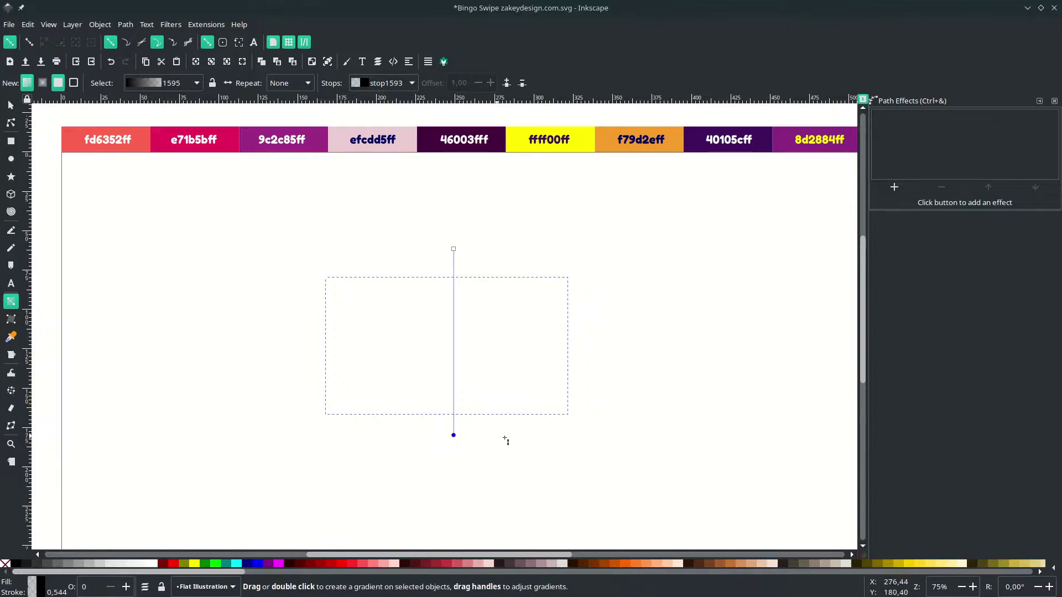
key(s)
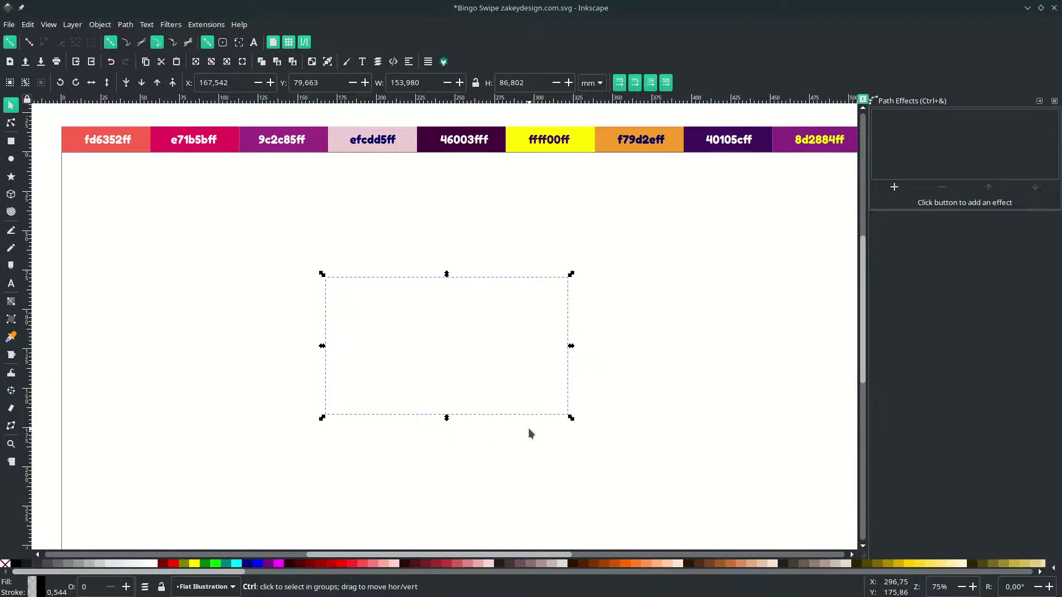
key(ctrl+z)
click(607, 346)
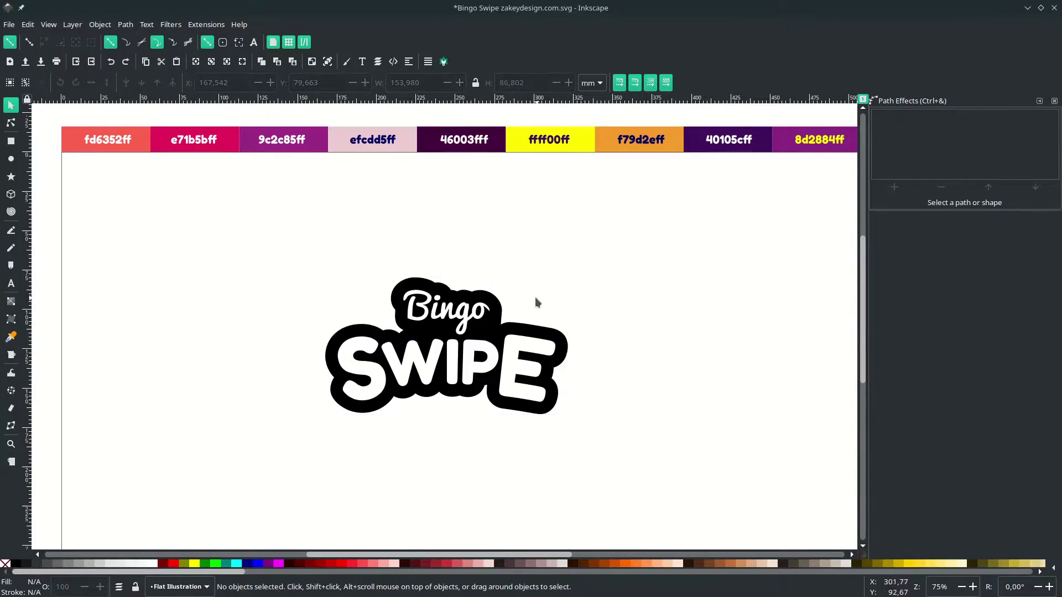
- Ungroup the black outline and apply a vertical linear gradient running from above Bingo to below SWIPE
click(495, 297)
right_click(494, 294)
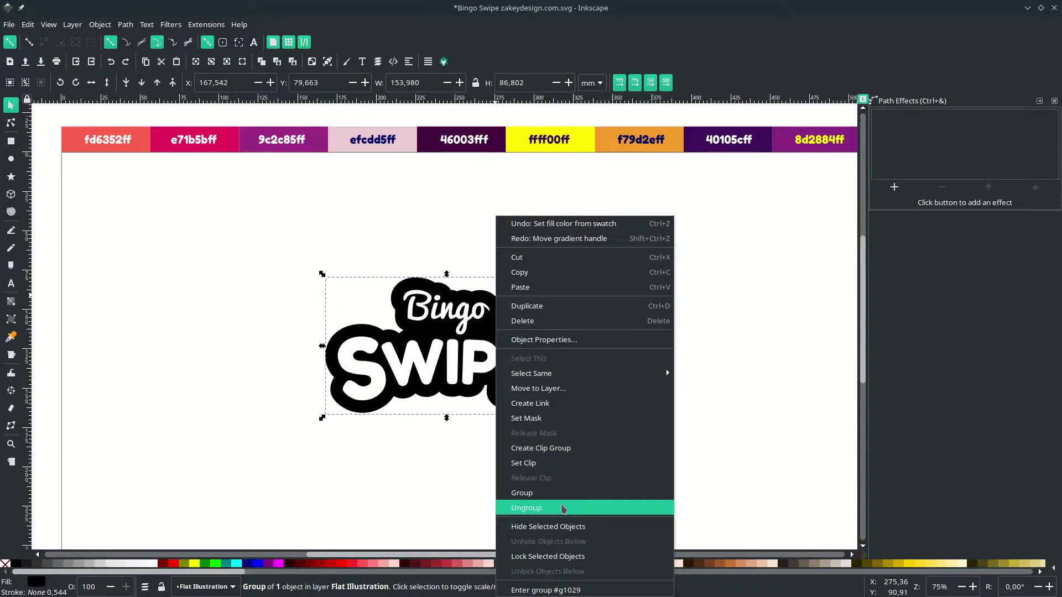
click(563, 508)
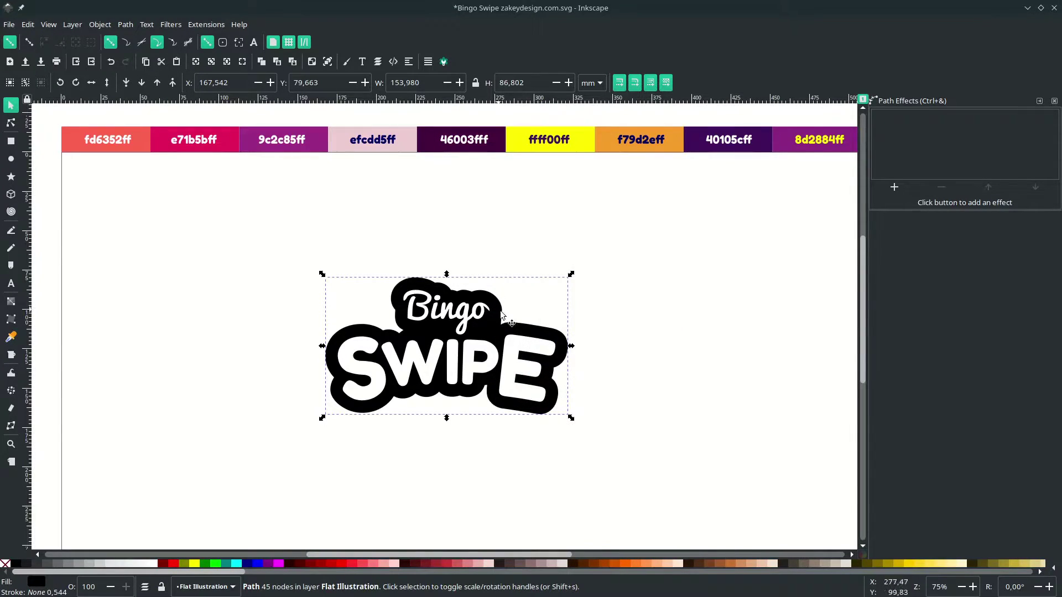
click(11, 302)
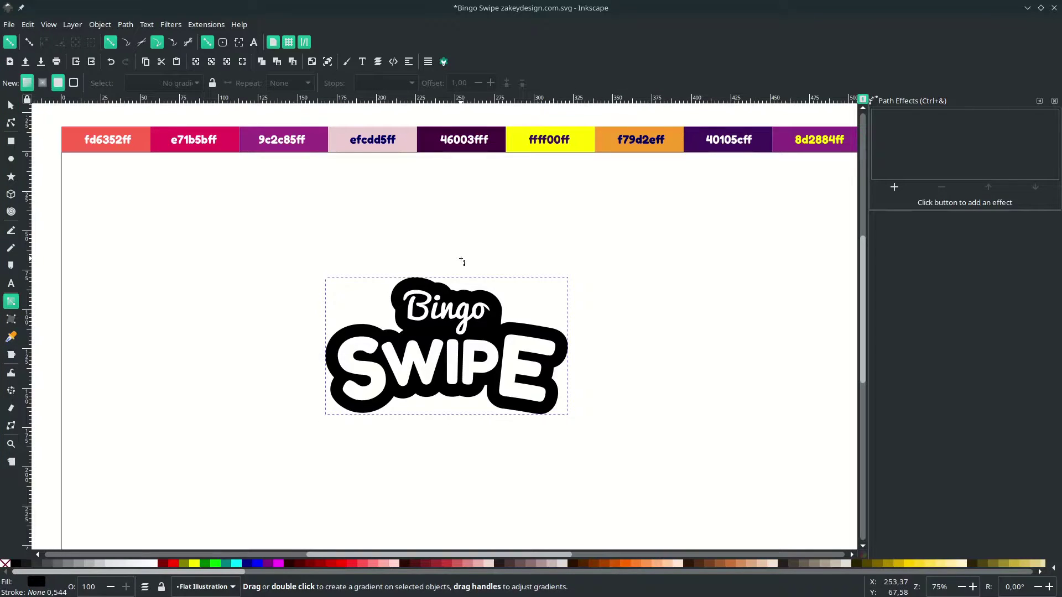
drag(462, 260, 461, 424)
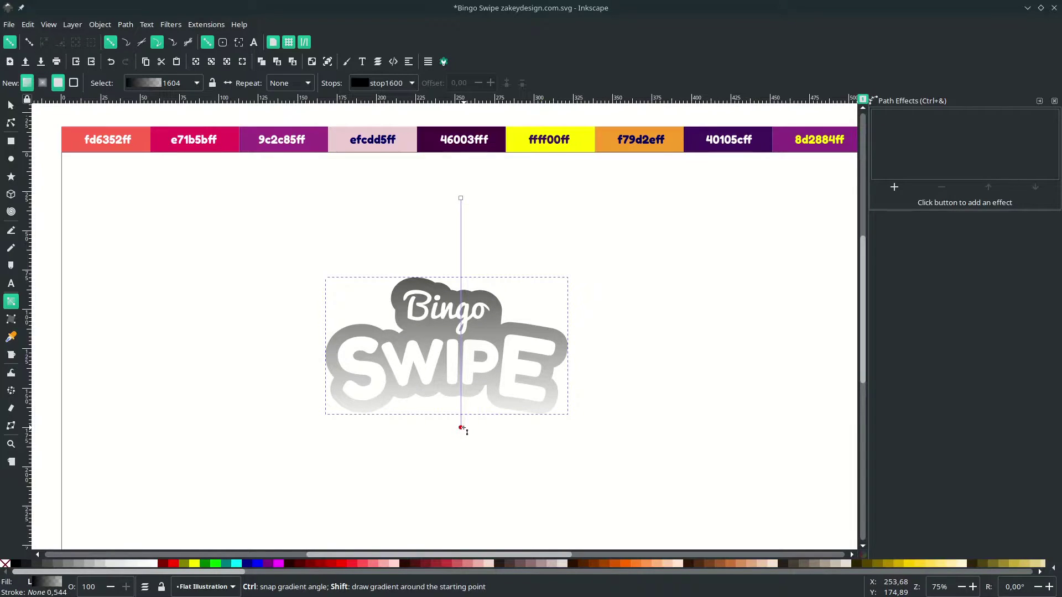
drag(463, 428, 463, 428)
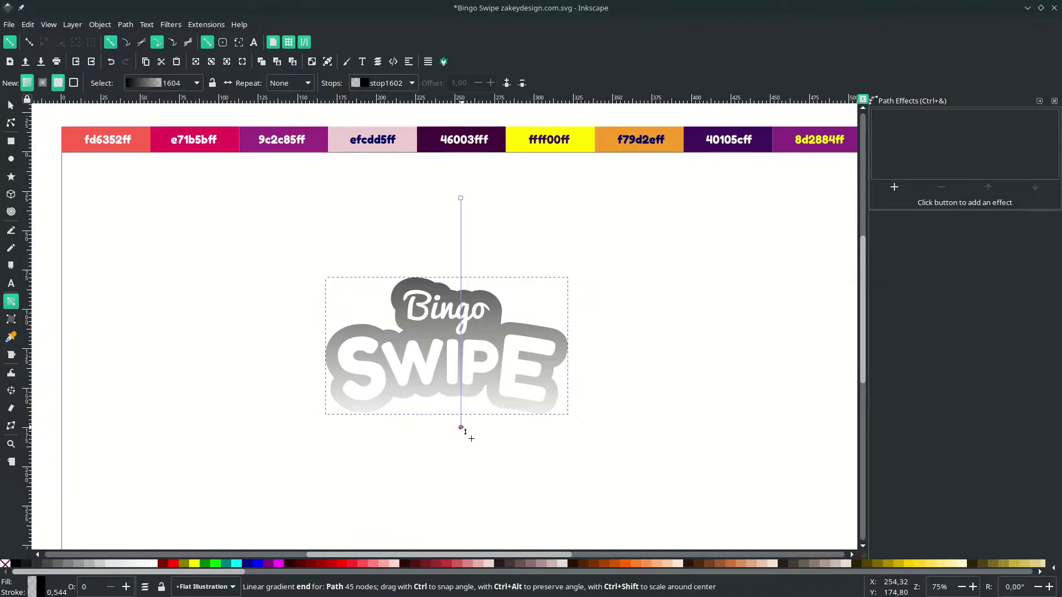
- Colour the outline gradient's lower end stop with the 9c2c85ff swatch and bring up the Fill and Stroke settings
click(461, 428)
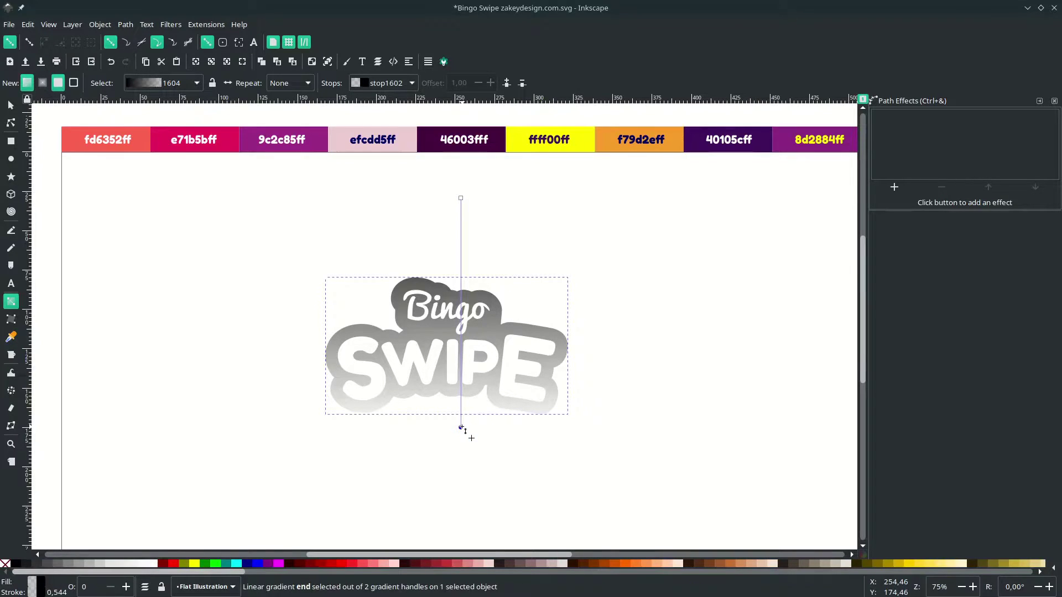
key(d)
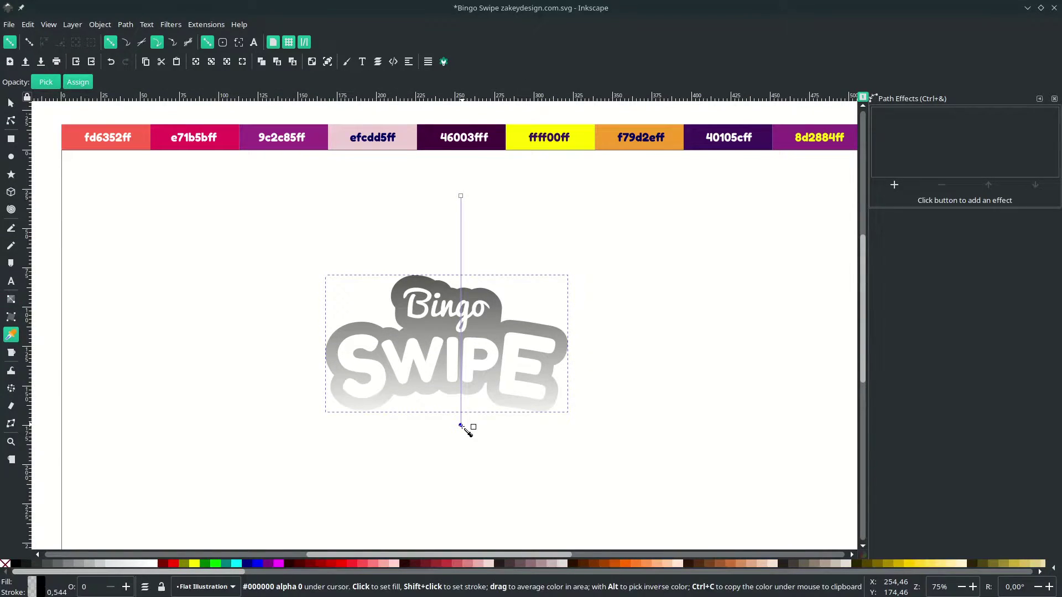
click(320, 146)
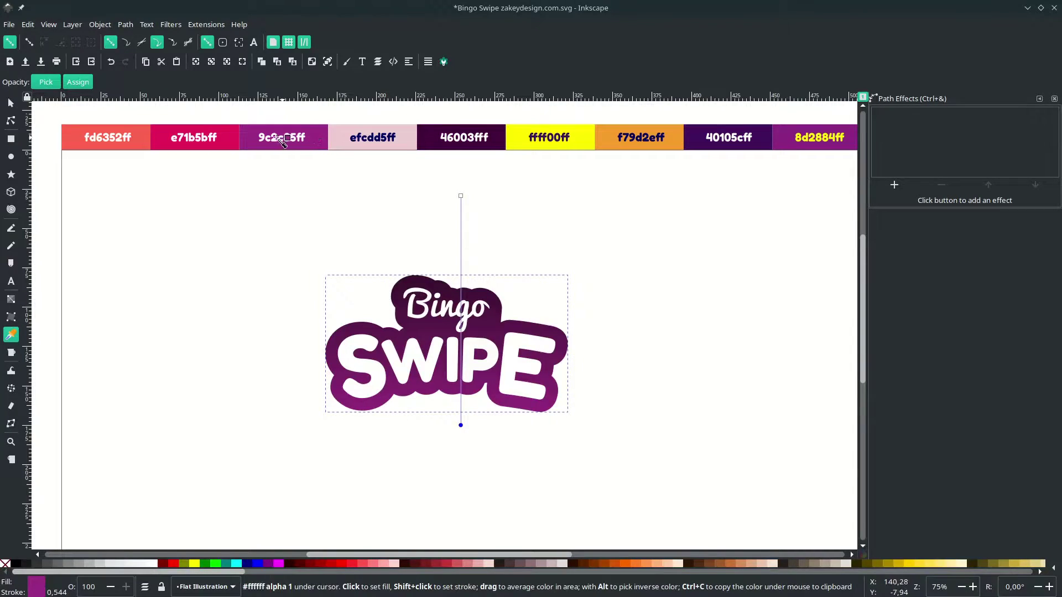
click(347, 62)
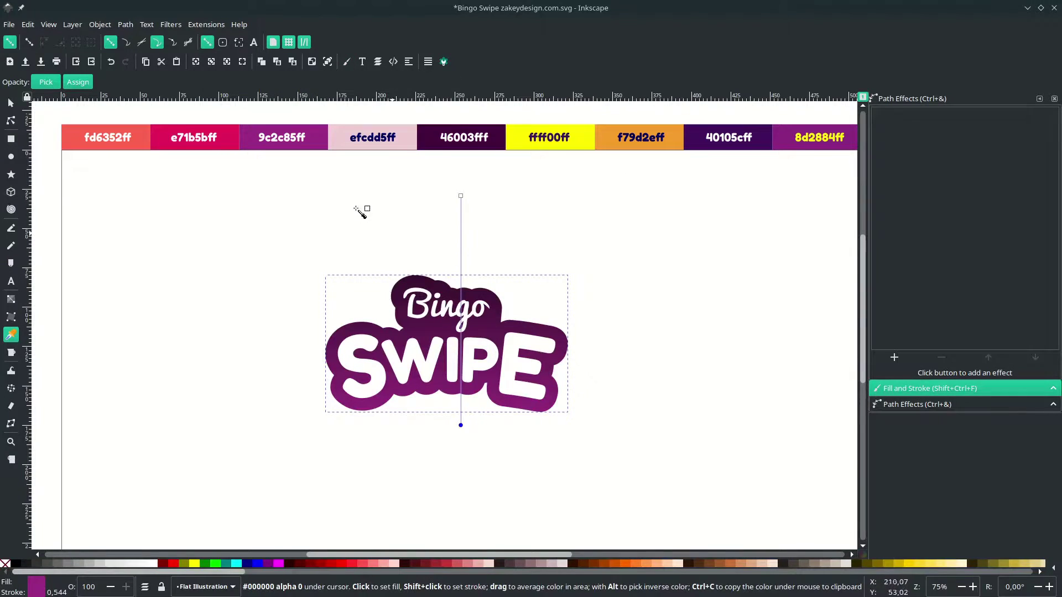
click(985, 390)
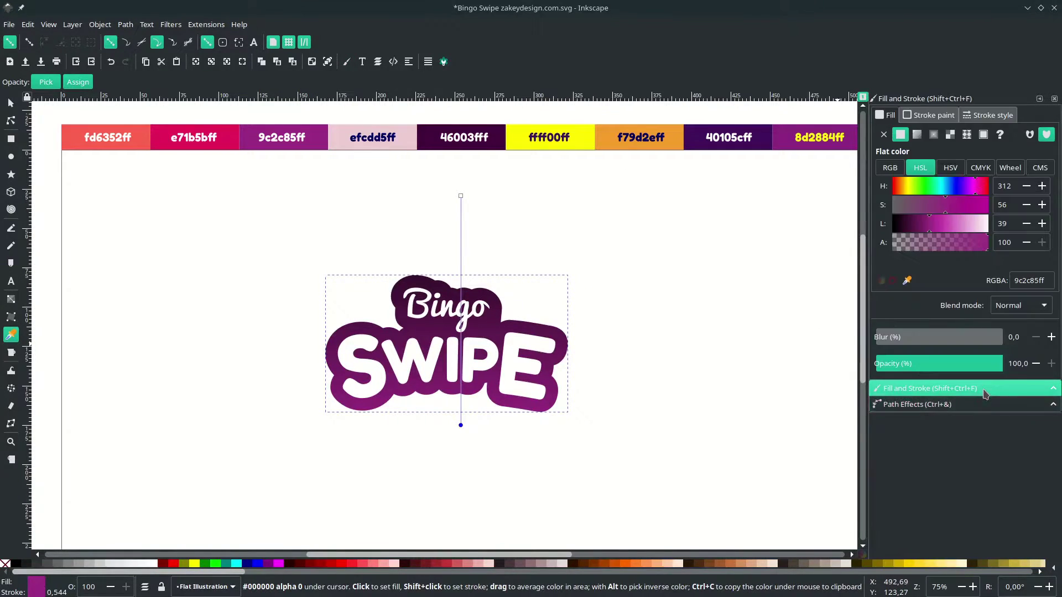
drag(1051, 281, 970, 272)
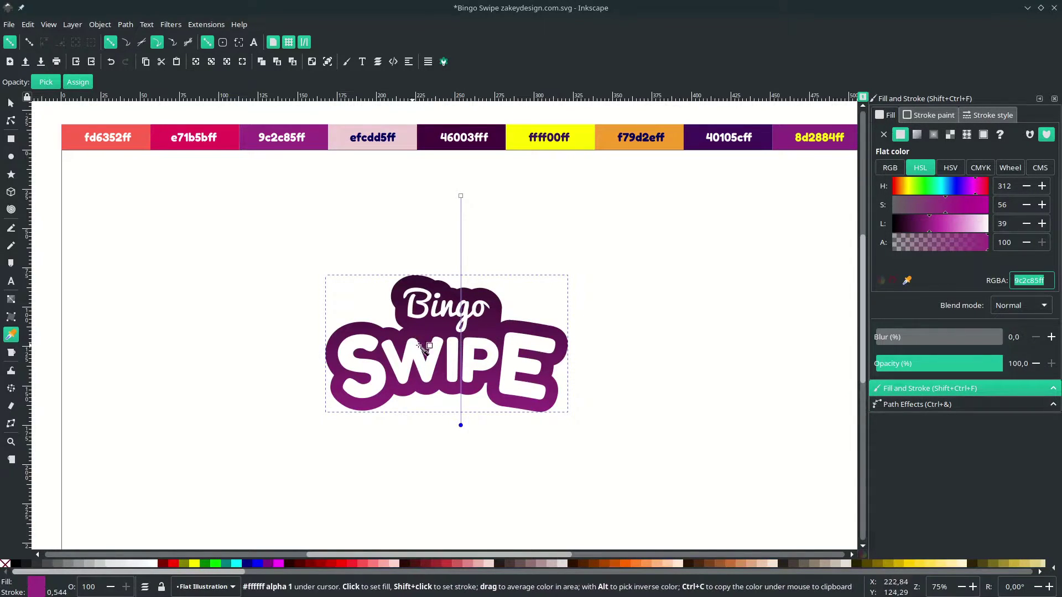
- Add a middle stop to the outline gradient coloured e71b5bff and colour the upper end stop fd6352ff from the palette swatches
click(11, 299)
scroll(466, 351, up, 5)
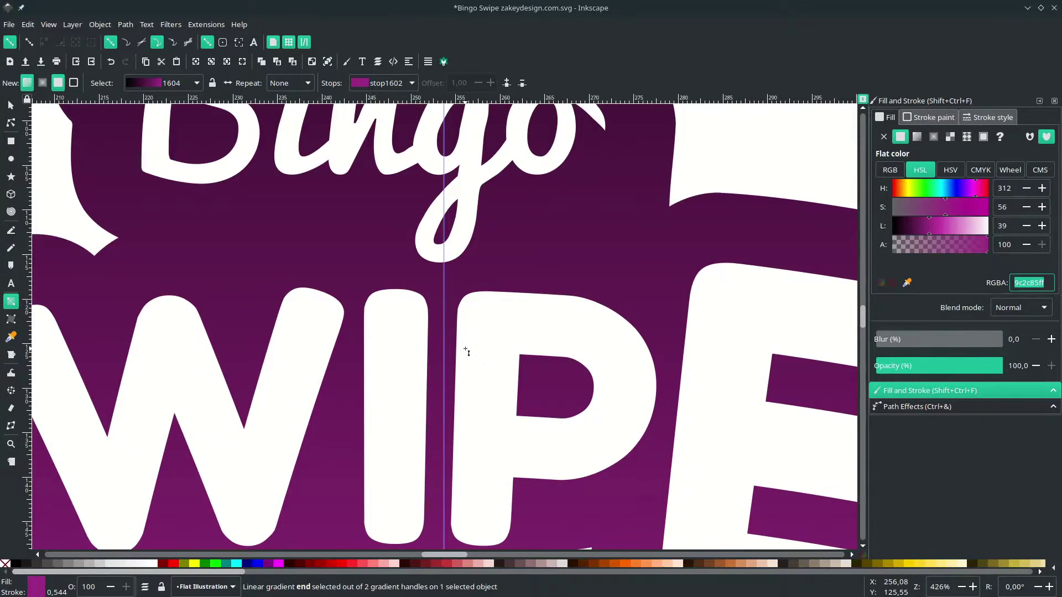
scroll(467, 352, up, 2)
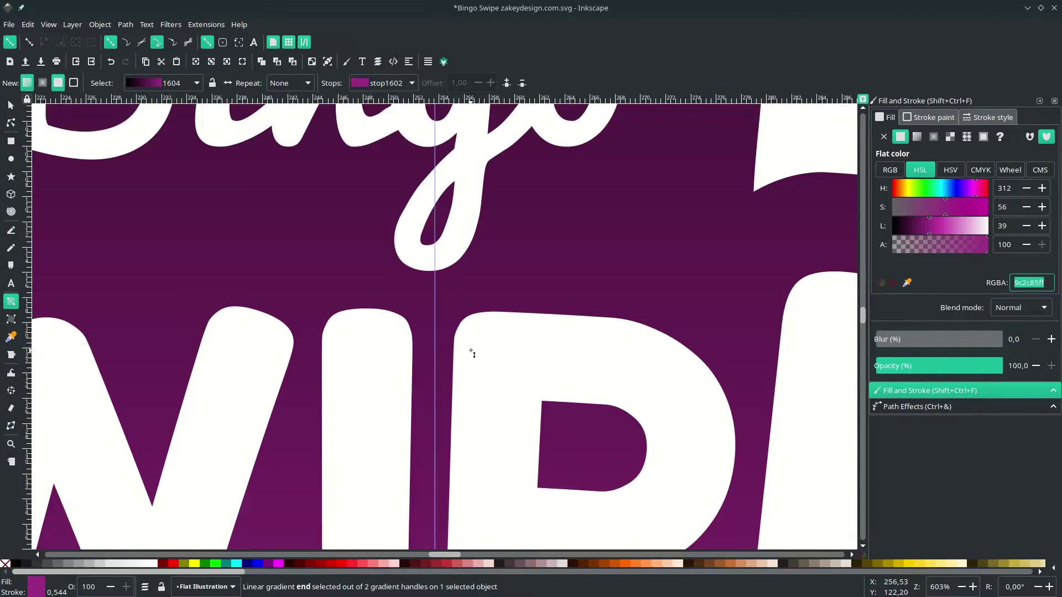
double_click(436, 354)
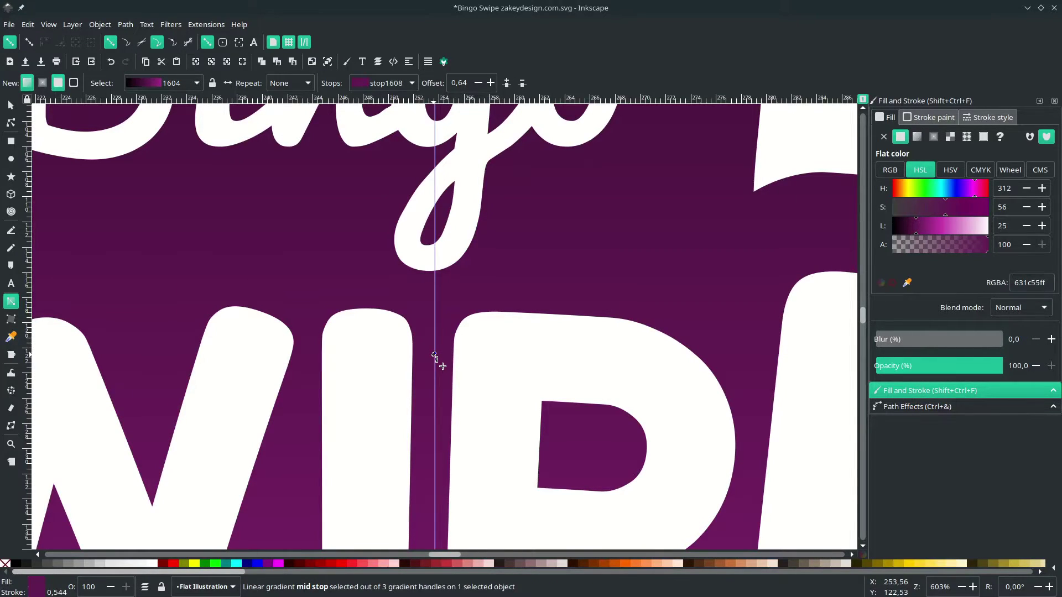
scroll(436, 360, down, 6)
key(d)
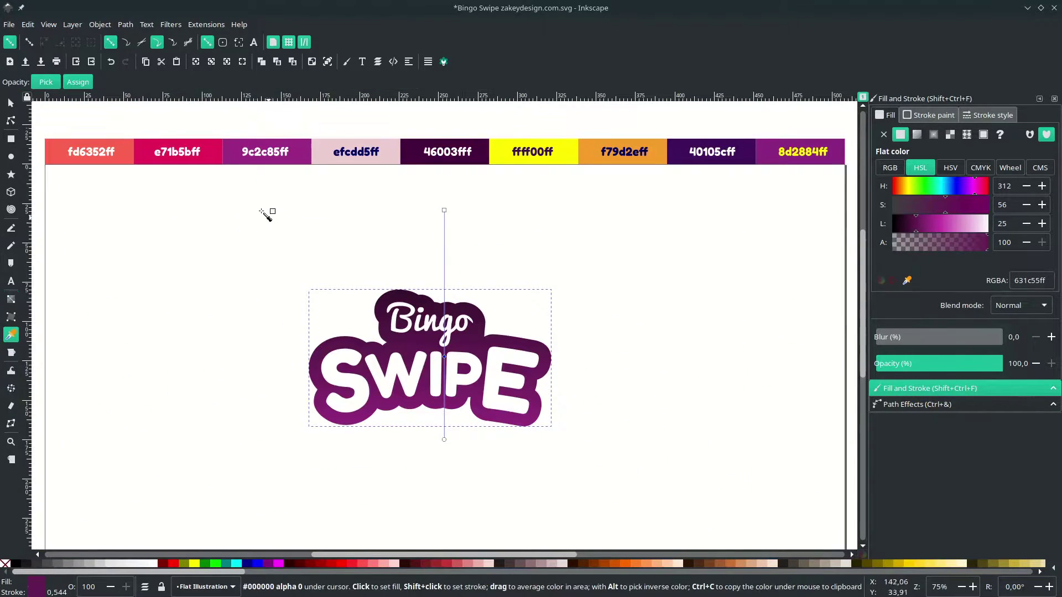
click(216, 156)
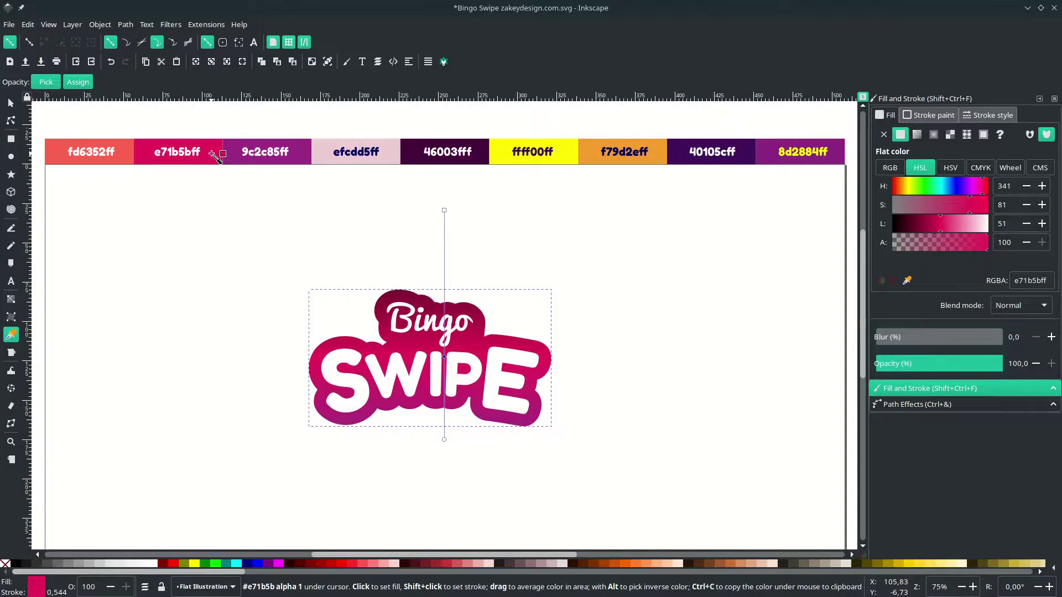
click(446, 212)
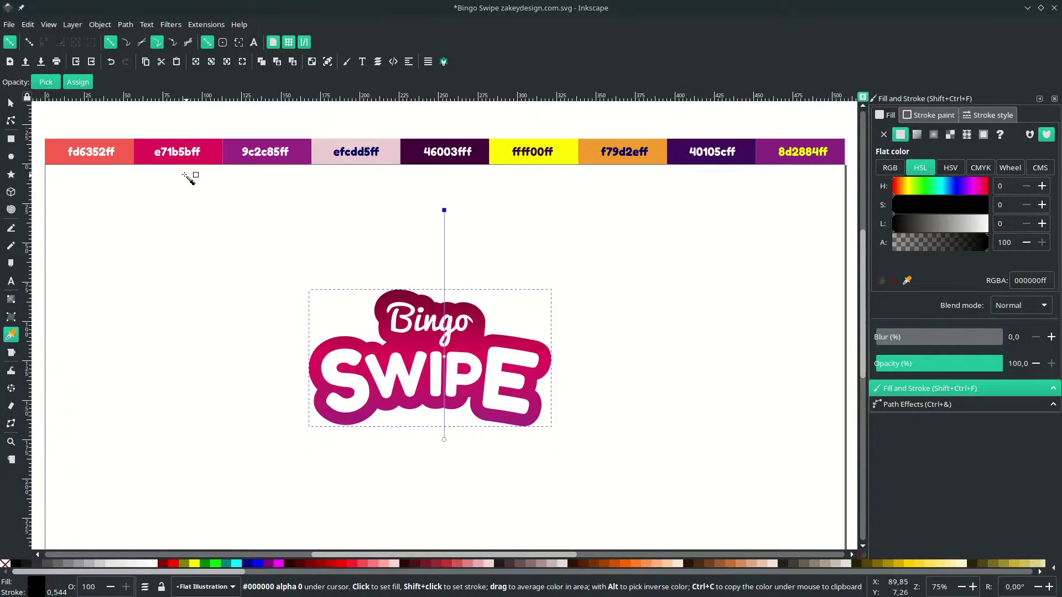
click(124, 150)
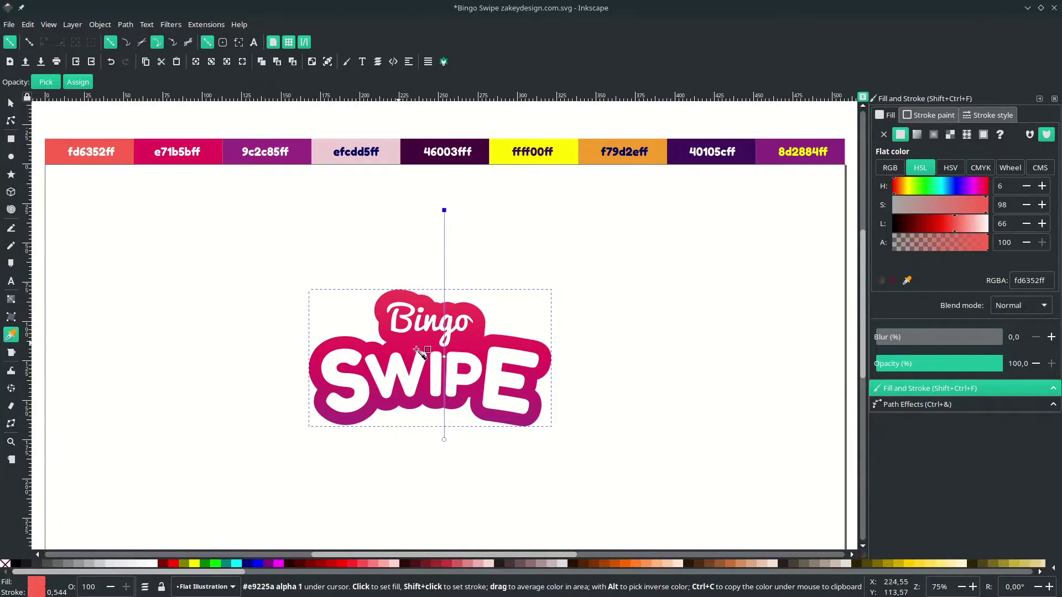
- Shorten the gradient so its ends sit at the top and bottom edges of the outline, and deselect it
key(plus)
drag(446, 148, 442, 258)
drag(445, 485, 441, 463)
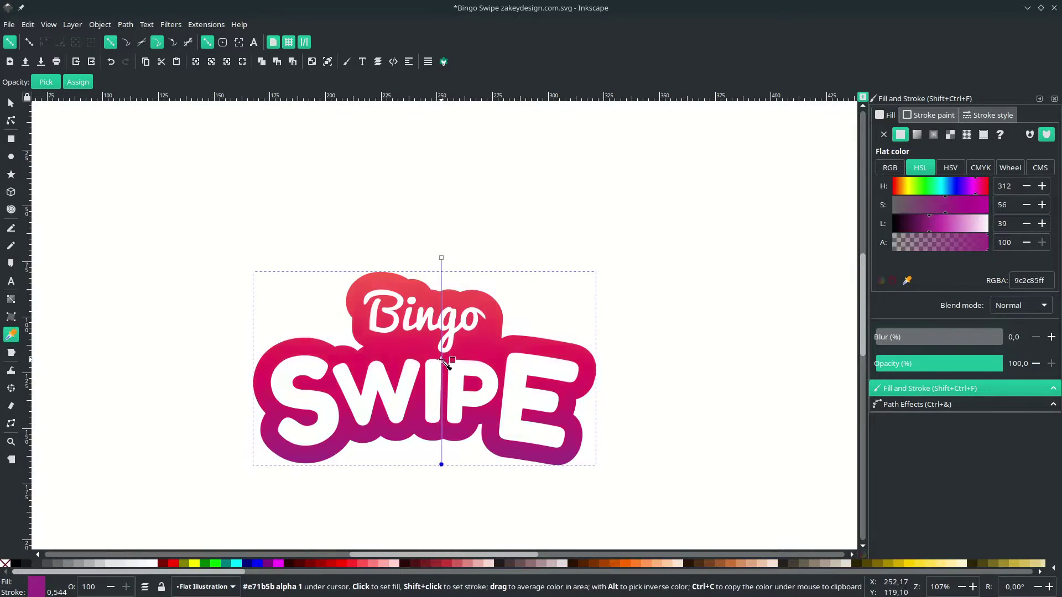
click(442, 387)
key(s)
key(Escape)
scroll(420, 310, down, 2)
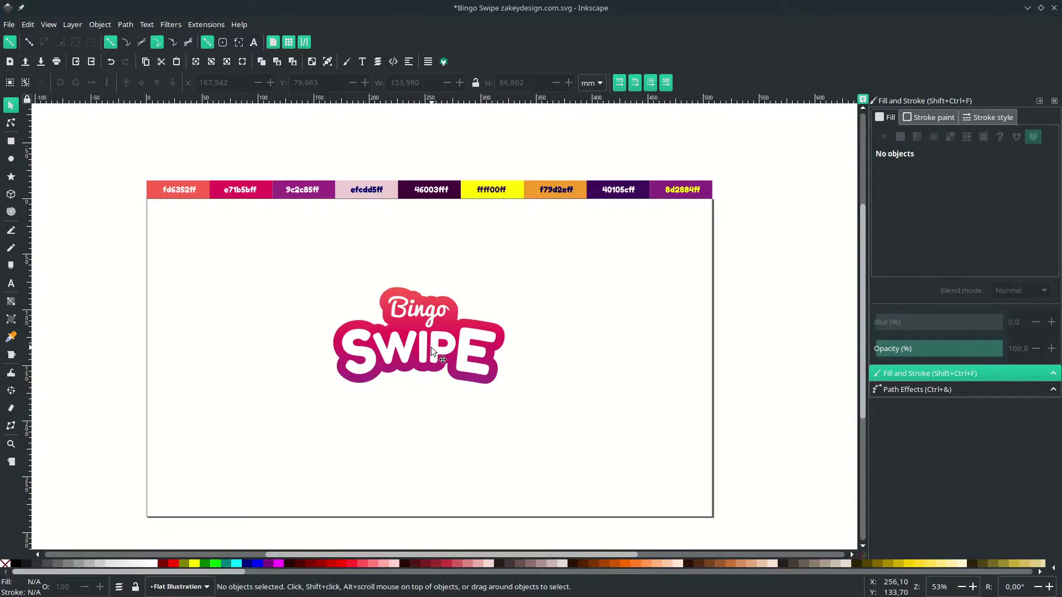
- Duplicate the gradient outline, turn off snapping, and offset the copy down and to the right
click(456, 309)
scroll(450, 316, up, 1)
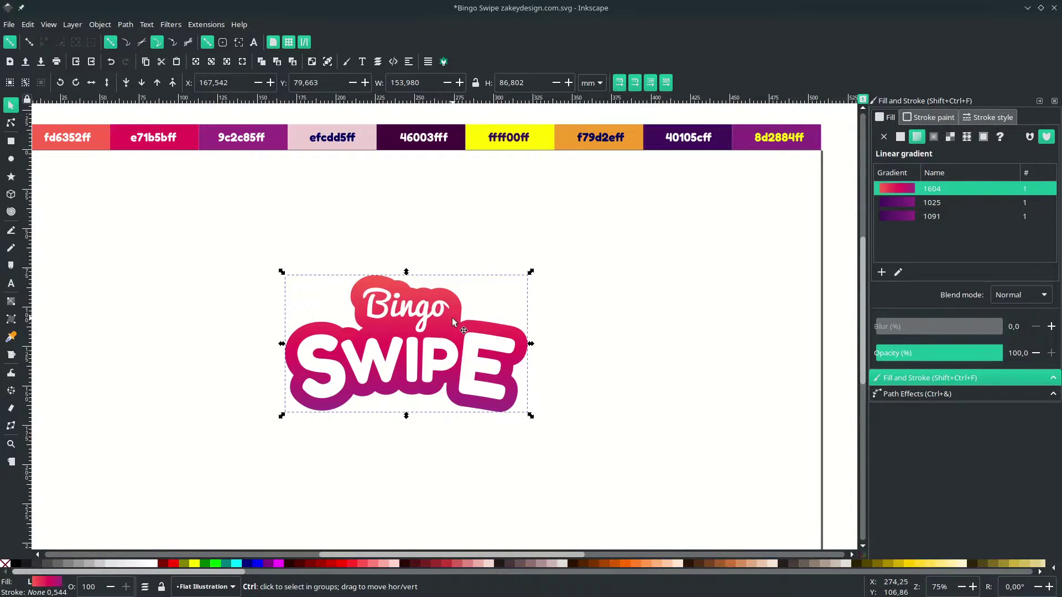
key(ctrl+plus)
drag(449, 321, 493, 333)
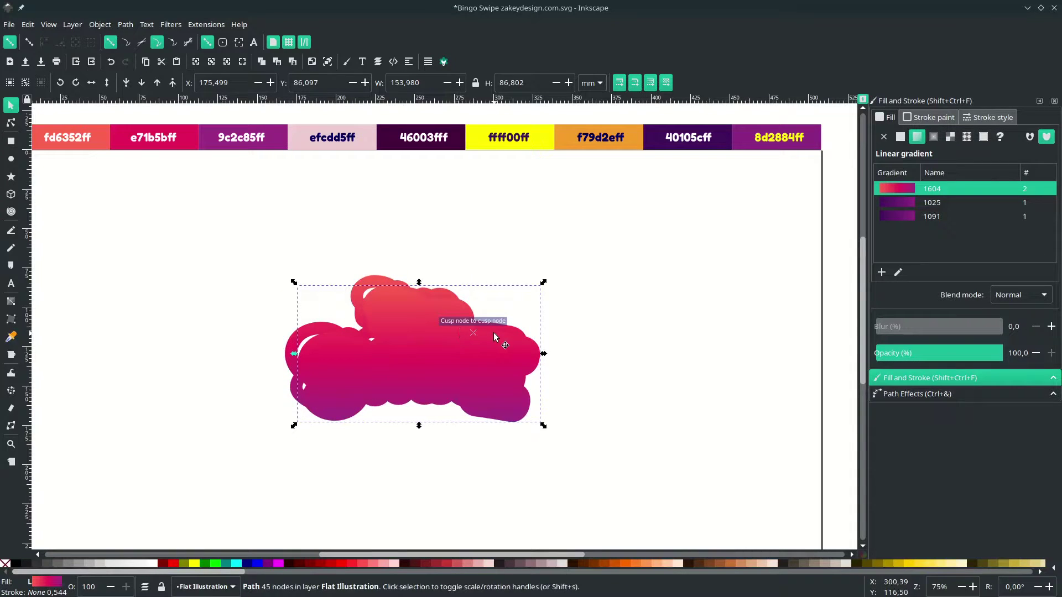
click(9, 42)
drag(363, 326, 384, 340)
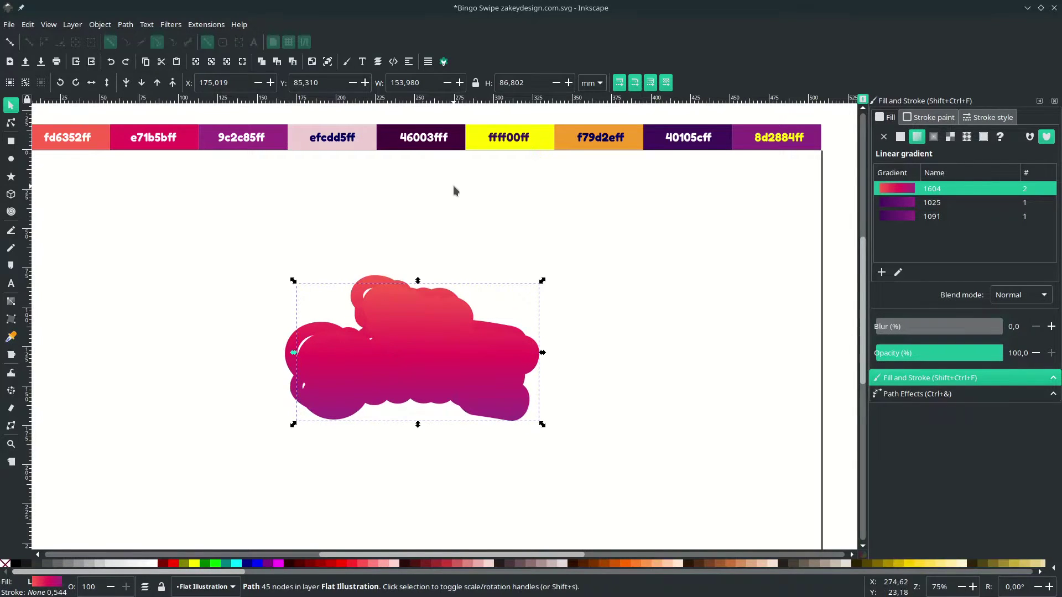
- Fill the duplicated outline with the 46003fff swatch and lower it to the bottom as a shadow
key(d)
click(458, 136)
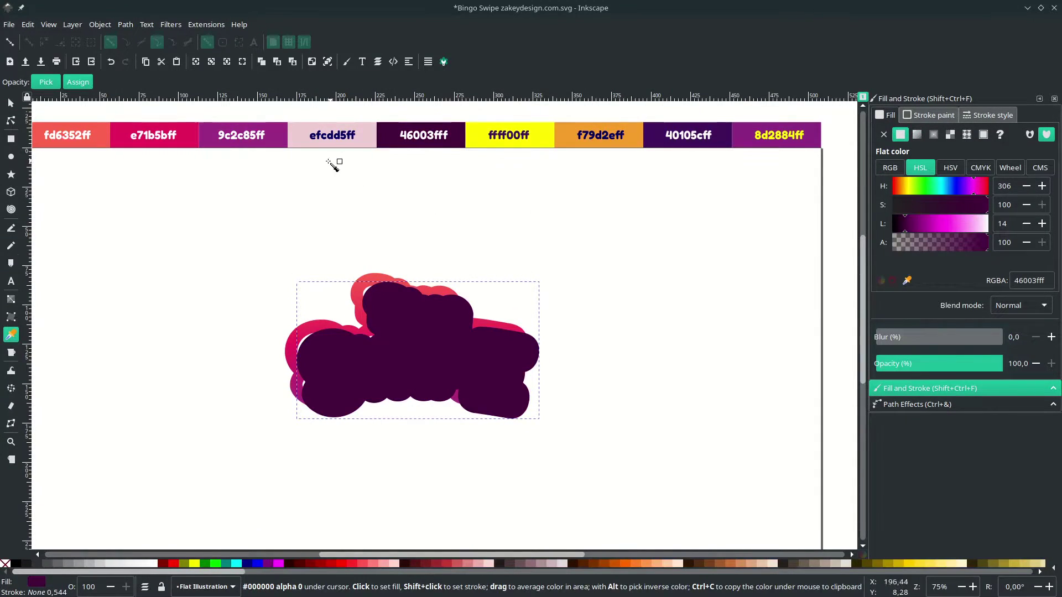
key(s)
click(126, 83)
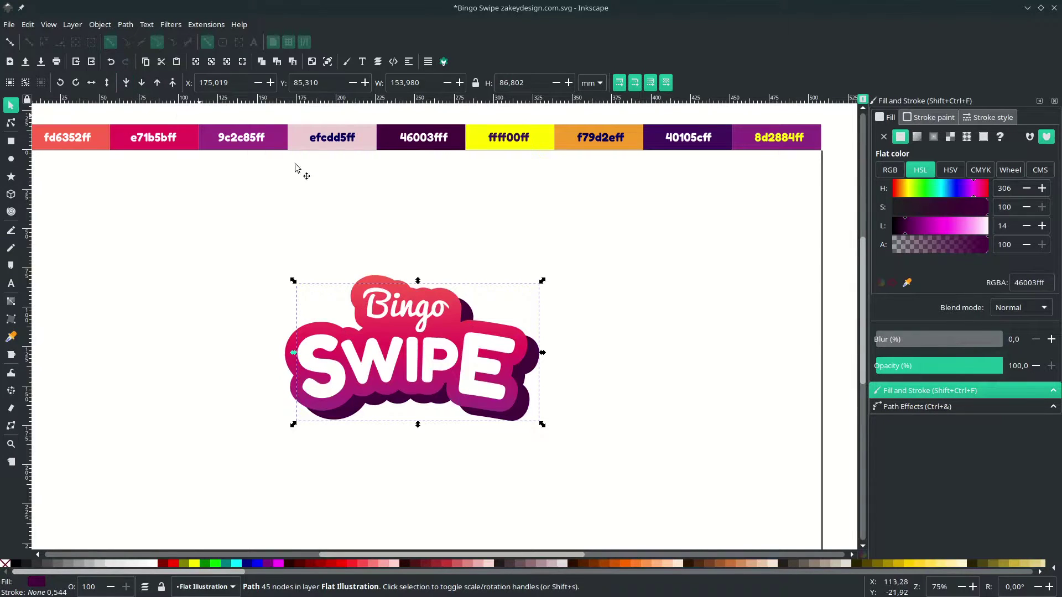
- Move the dark purple shadow slightly closer to the gradient outline and save the document
scroll(554, 426, up, 5)
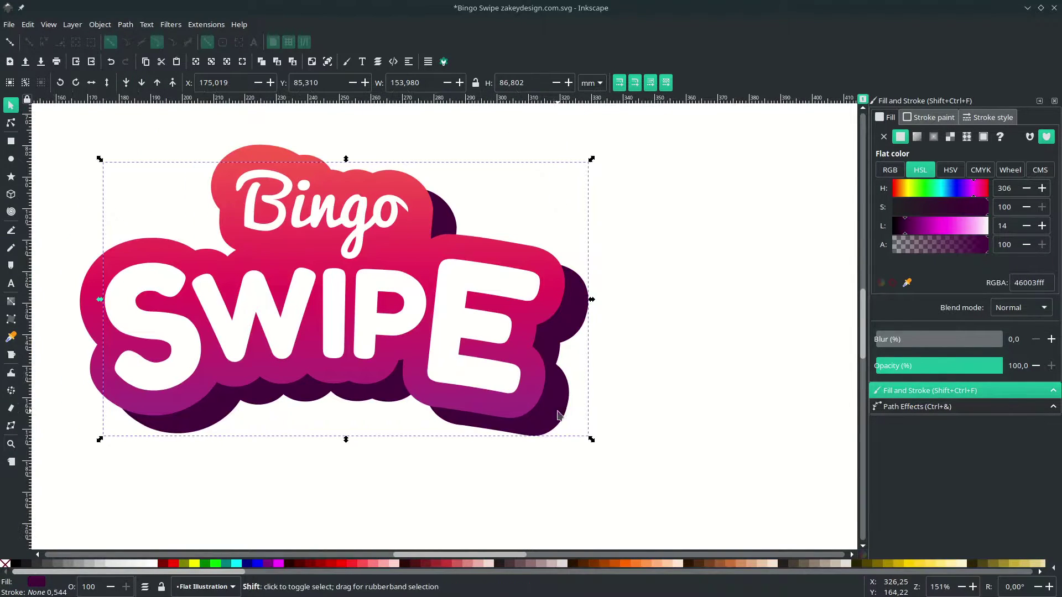
drag(555, 407, 548, 395)
scroll(592, 354, down, 2)
click(615, 409)
key(ctrl+s)
scroll(586, 343, up, 2)
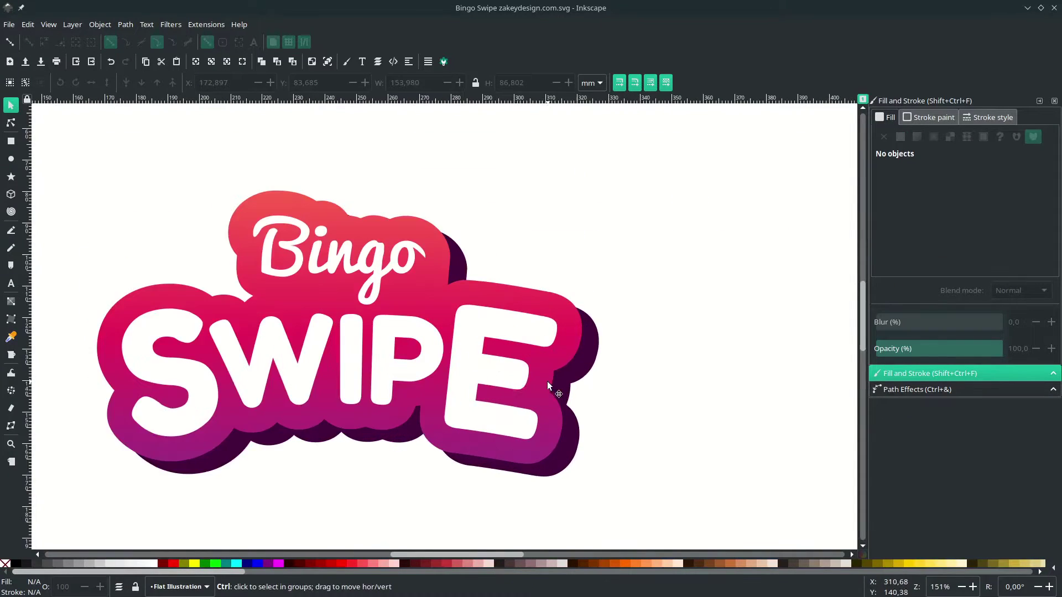
- Duplicate the white SWIPE lettering and offset the copy slightly down and to the right
drag(475, 343, 522, 389)
click(500, 406)
scroll(500, 406, left, 2)
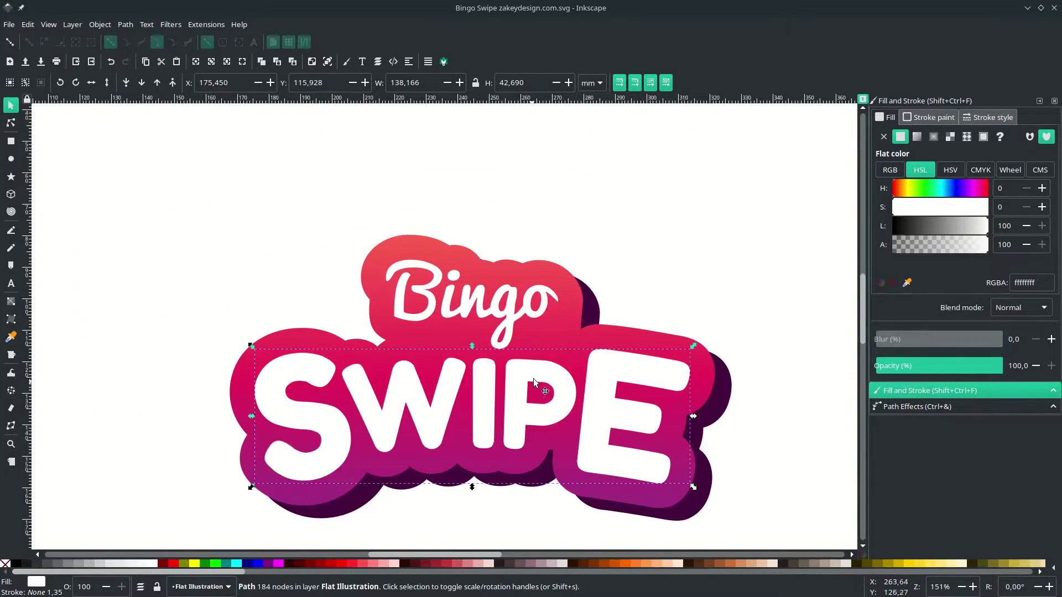
scroll(543, 391, up, 1)
scroll(563, 409, down, 2)
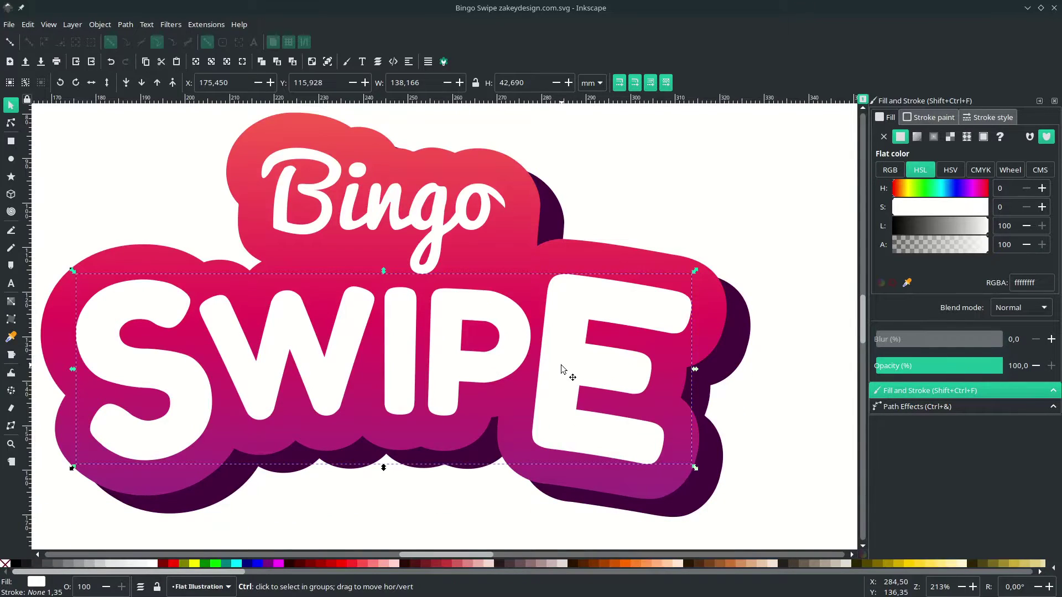
drag(562, 362, 571, 361)
scroll(570, 361, down, 2)
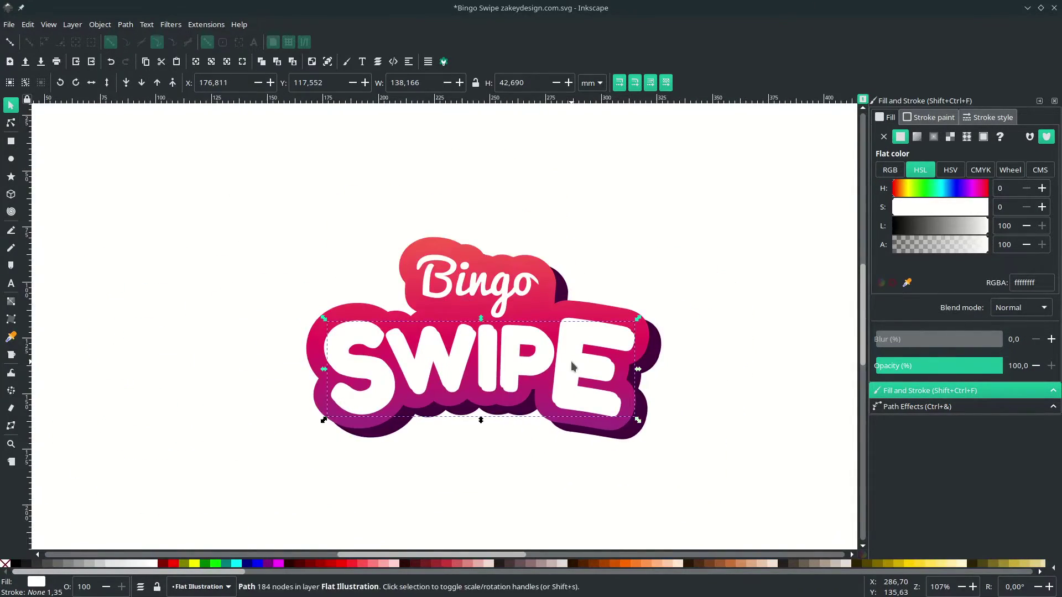
- Fill the duplicated SWIPE lettering with the efcdd5ff swatch and lower it behind the white lettering
scroll(571, 361, up, 8)
scroll(452, 238, down, 1)
key(d)
click(430, 198)
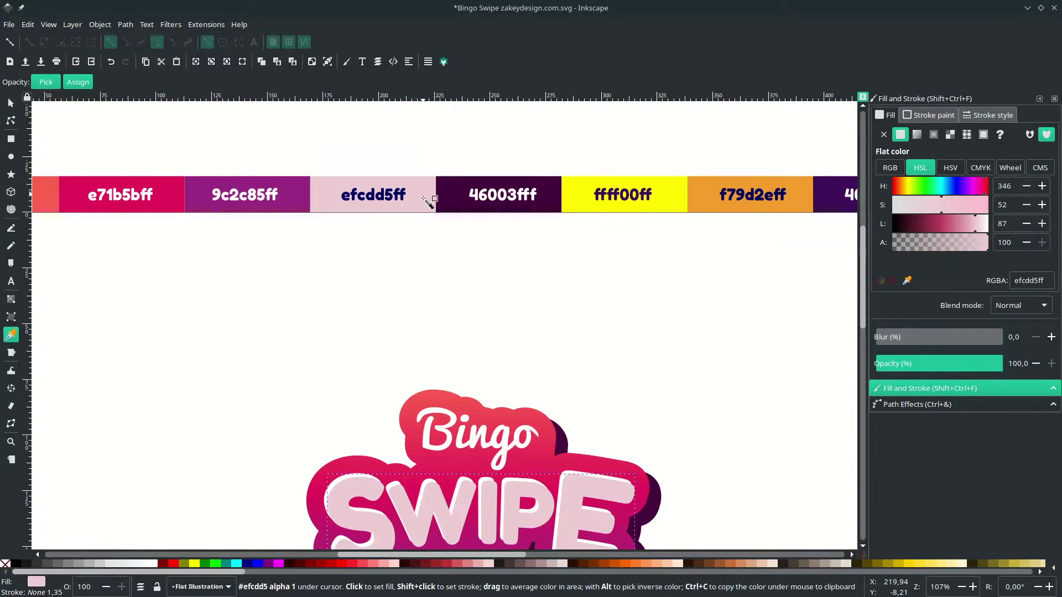
scroll(524, 396, down, 3)
key(s)
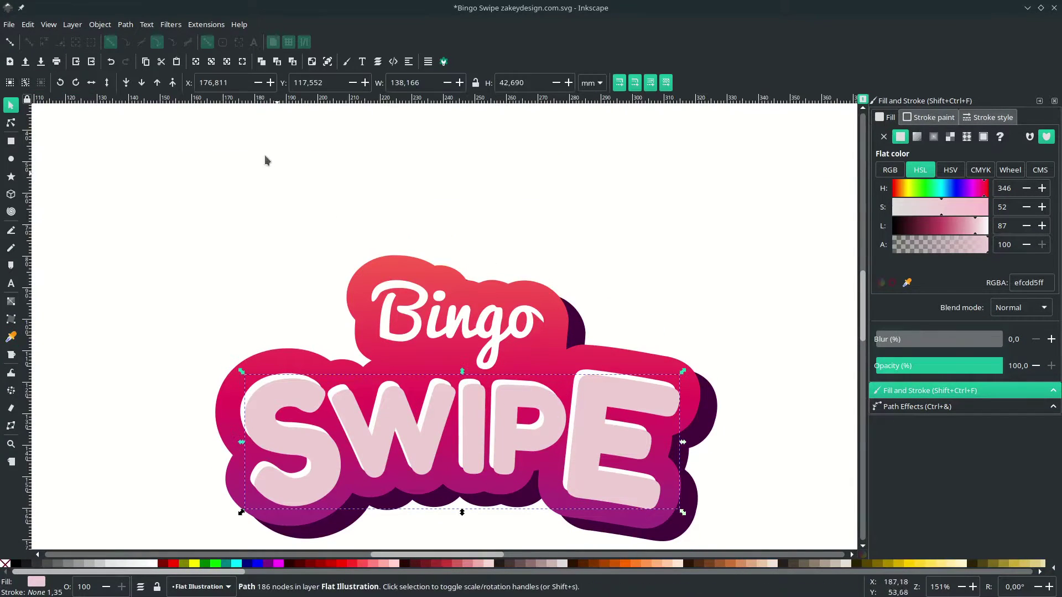
click(141, 83)
- Duplicate the pink SWIPE lettering shadow and offset the copy slightly further down and to the right
scroll(530, 382, down, 3)
scroll(652, 418, up, 2)
key(ctrl+z)
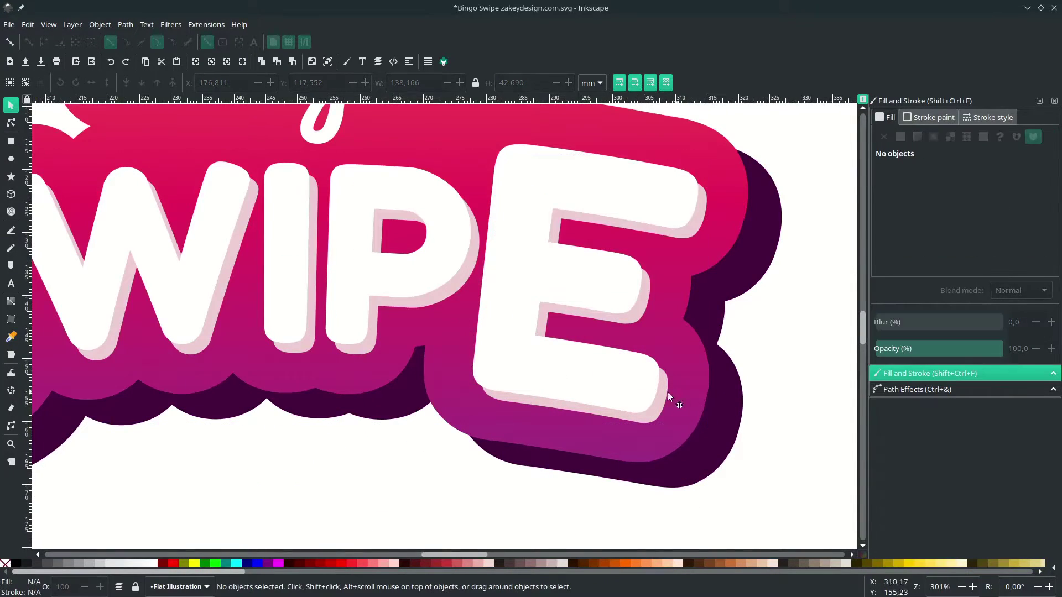
click(652, 420)
key(Page_Up)
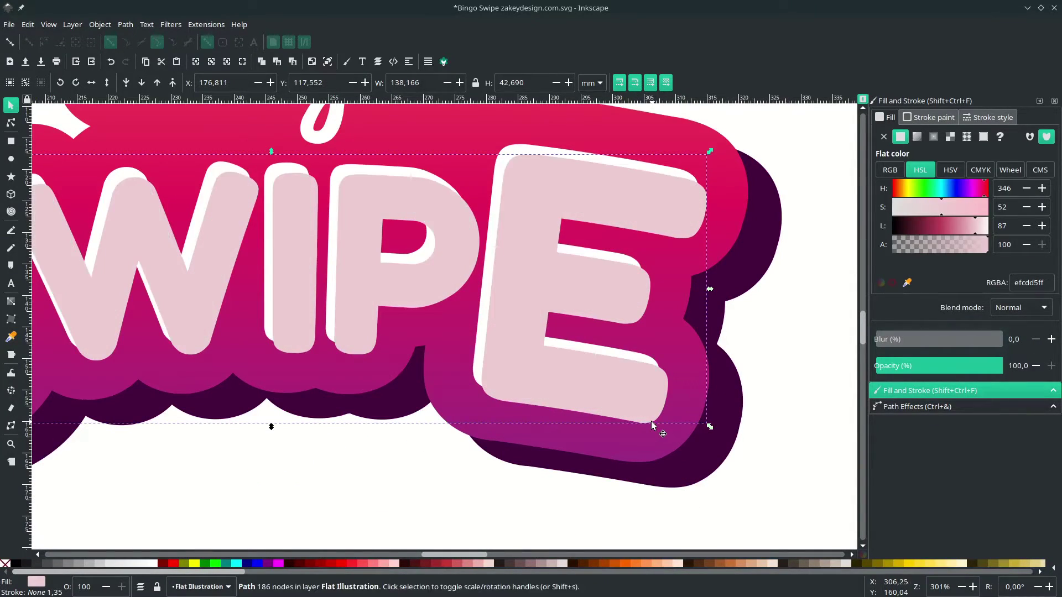
drag(646, 409, 652, 417)
- Fill the new SWIPE copy with the outline shadow's 46003fff color and lower it behind the pink lettering shadow
key(d)
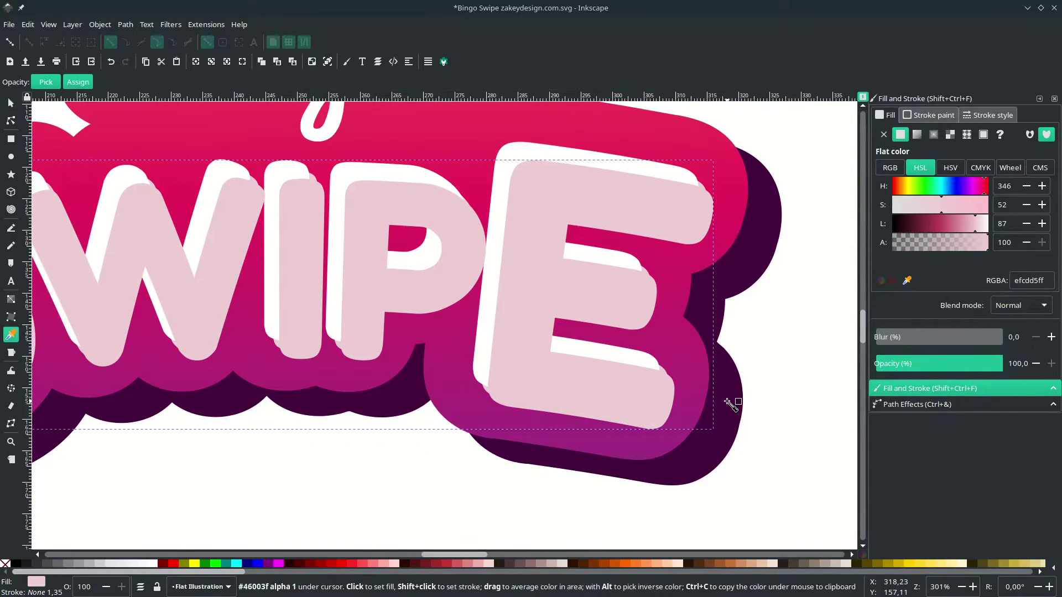
click(731, 403)
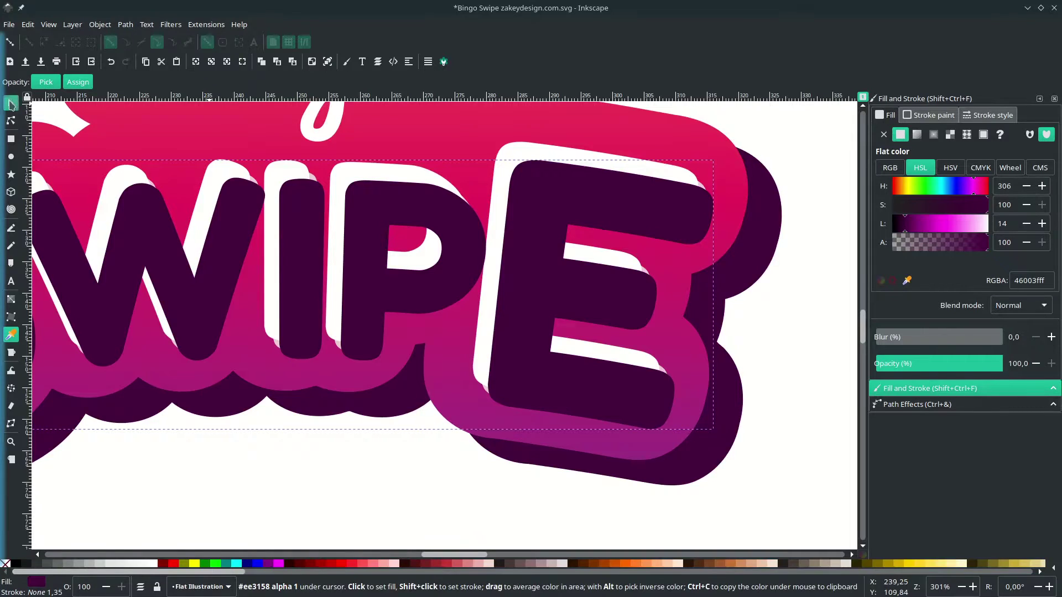
click(10, 104)
click(142, 83)
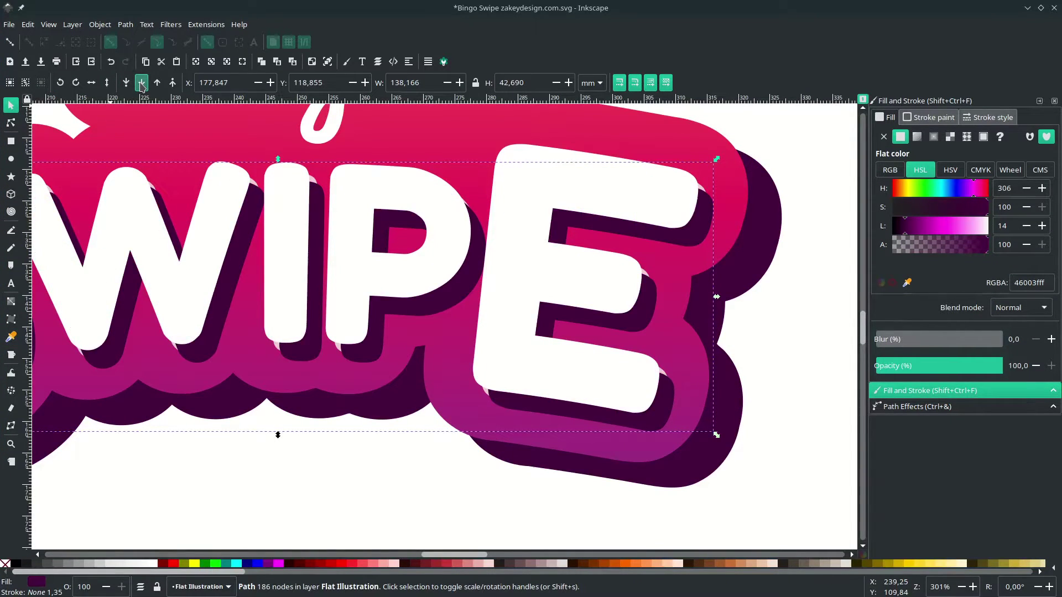
click(142, 83)
- Fine-tune the offset of the dark purple SWIPE shadow behind the lettering and save the document
scroll(655, 439, up, 1)
drag(667, 424, 670, 427)
scroll(671, 427, down, 2)
scroll(671, 427, left, 1)
key(Escape)
scroll(393, 359, up, 2)
drag(386, 299, 383, 295)
drag(505, 402, 507, 395)
scroll(510, 399, down, 4)
key(Escape)
scroll(390, 319, down, 2)
key(ctrl+s)
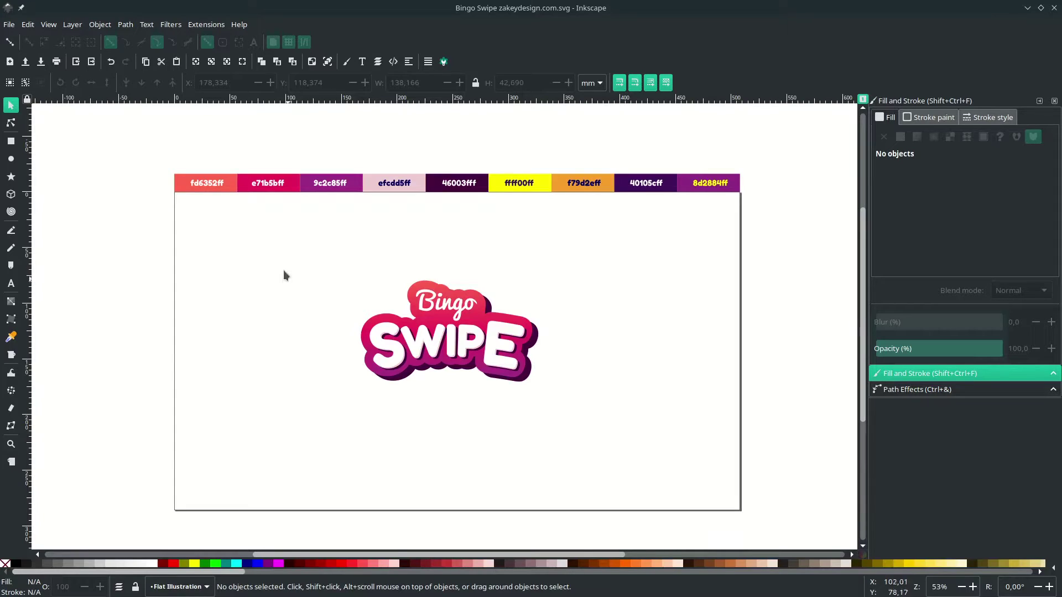
- Enable snapping, draw a 508 × 285.75 mm rectangle snapped to the page corners, and lower it to the bottom behind the logo
key(r)
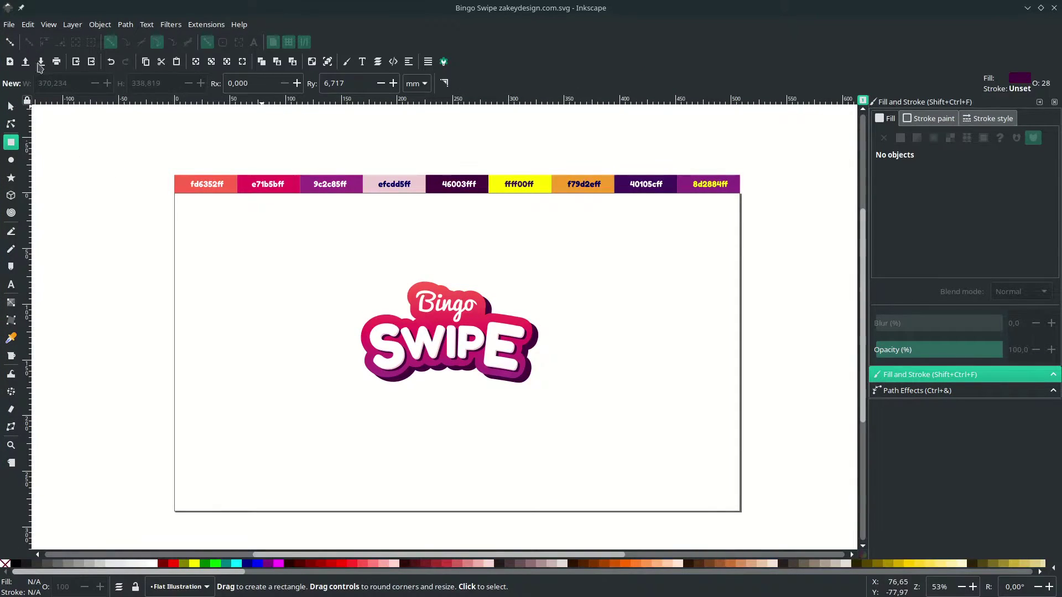
click(10, 42)
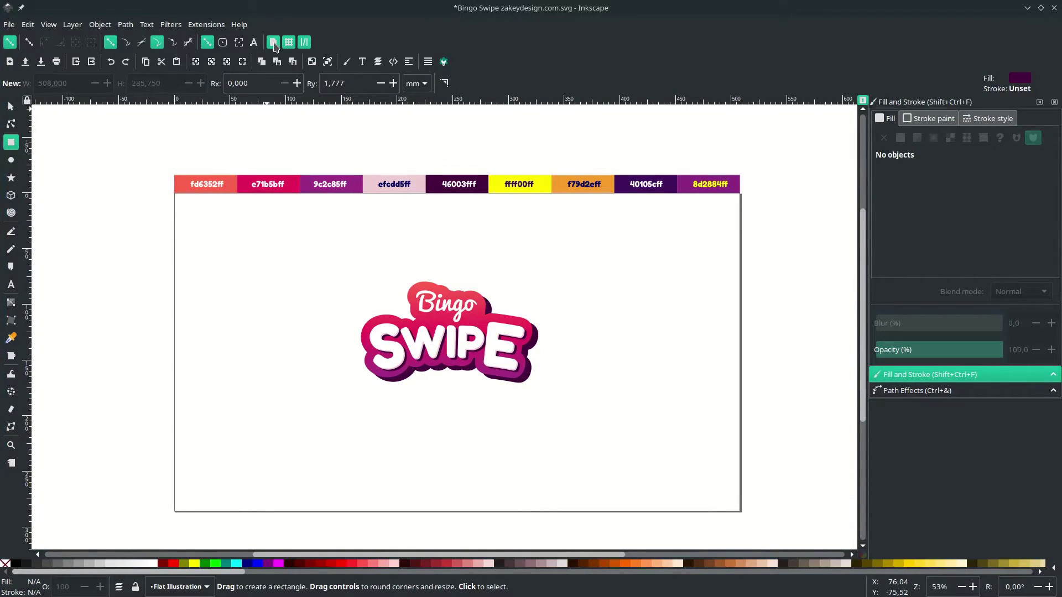
click(274, 42)
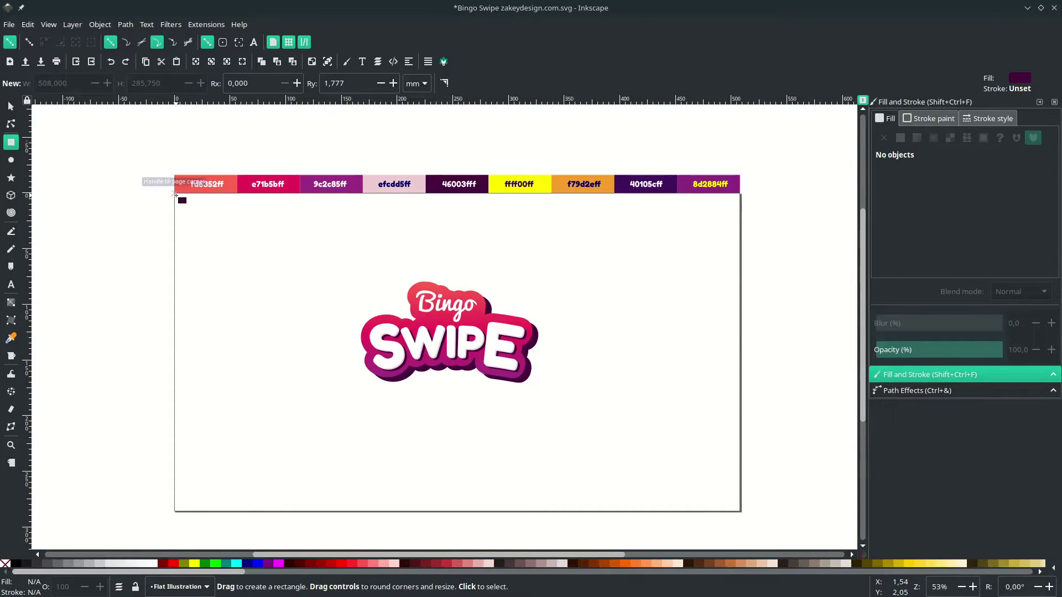
drag(175, 194, 740, 512)
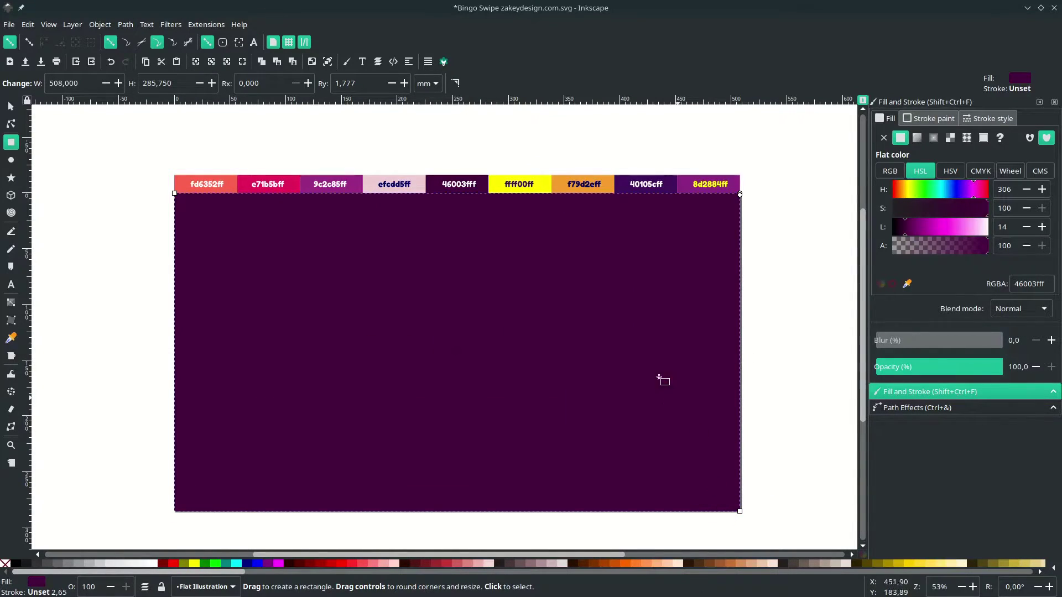
key(s)
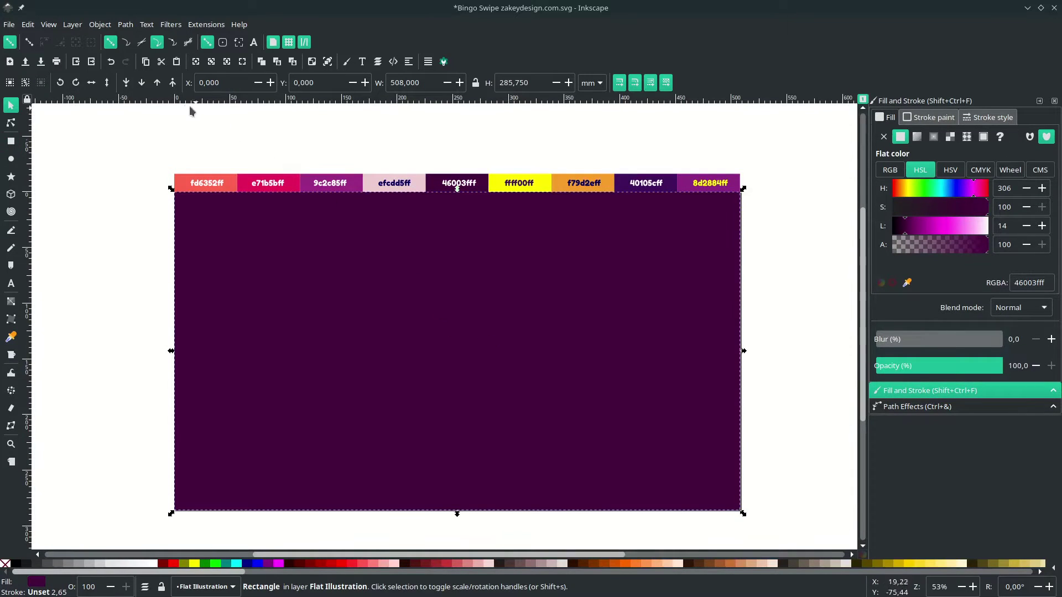
click(127, 83)
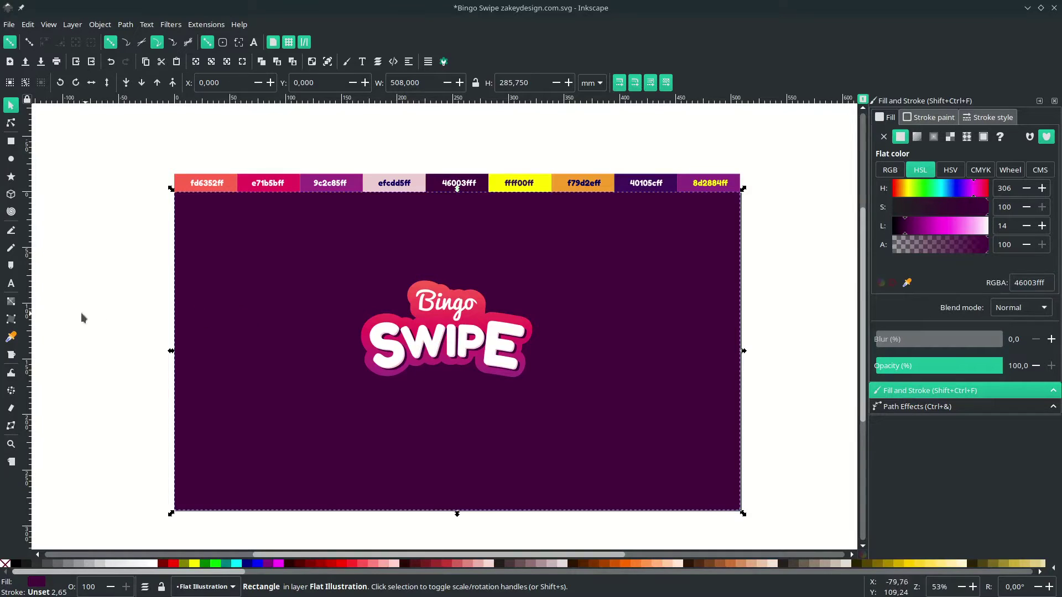
- Give the background rectangle a vertical linear gradient from the 40105cff swatch at its upper end to 8d2884ff at its lower end
click(10, 301)
drag(470, 199, 470, 509)
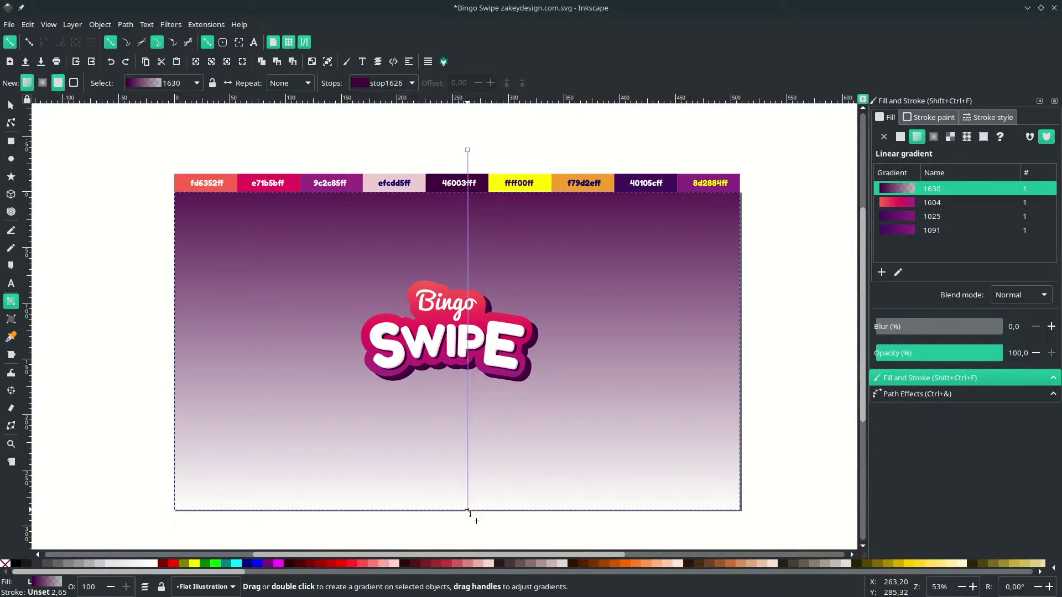
click(468, 509)
key(d)
click(681, 181)
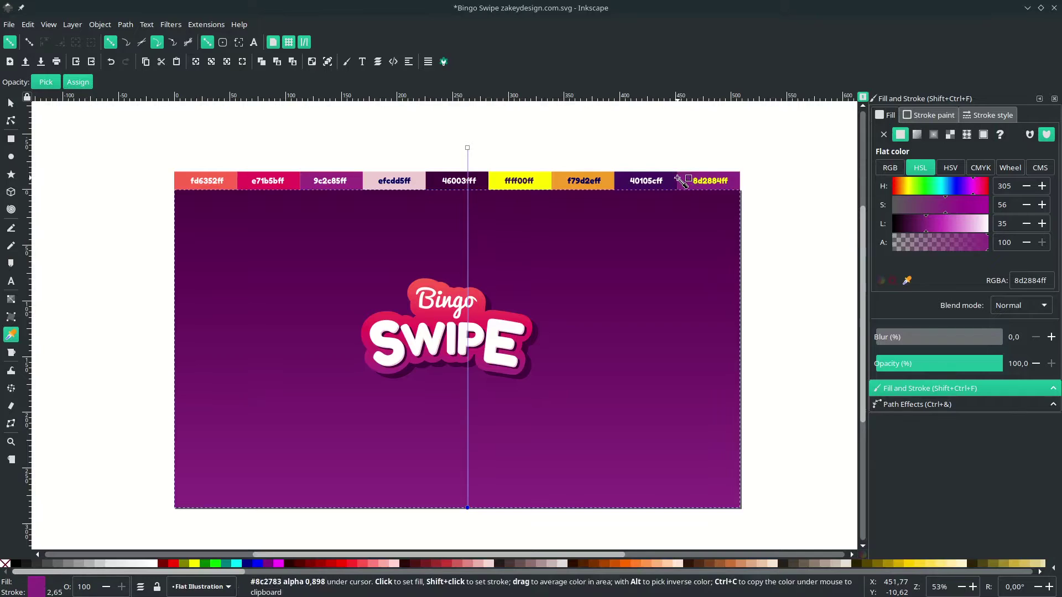
click(468, 148)
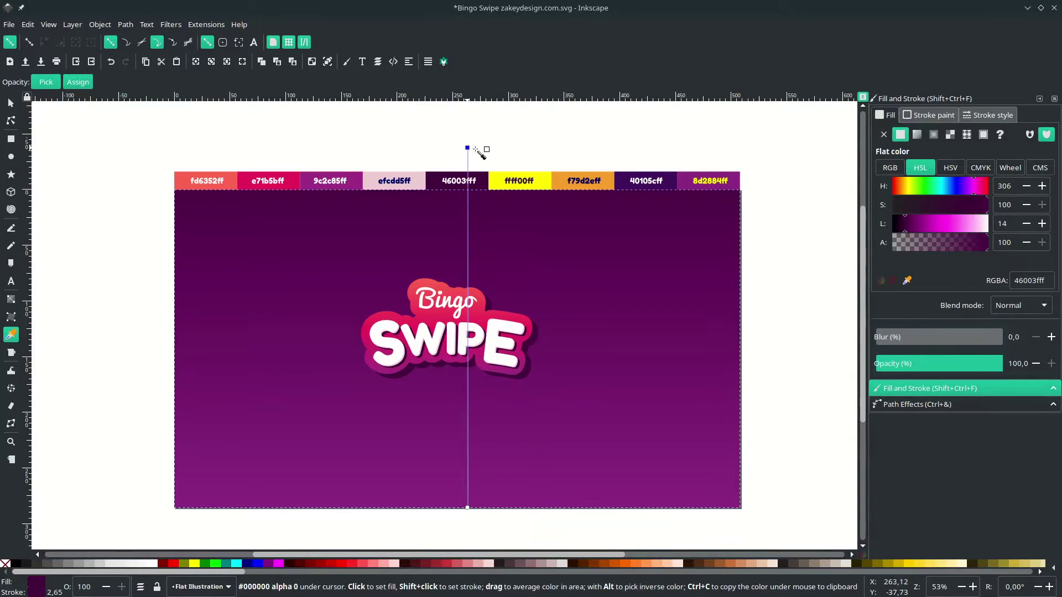
click(670, 181)
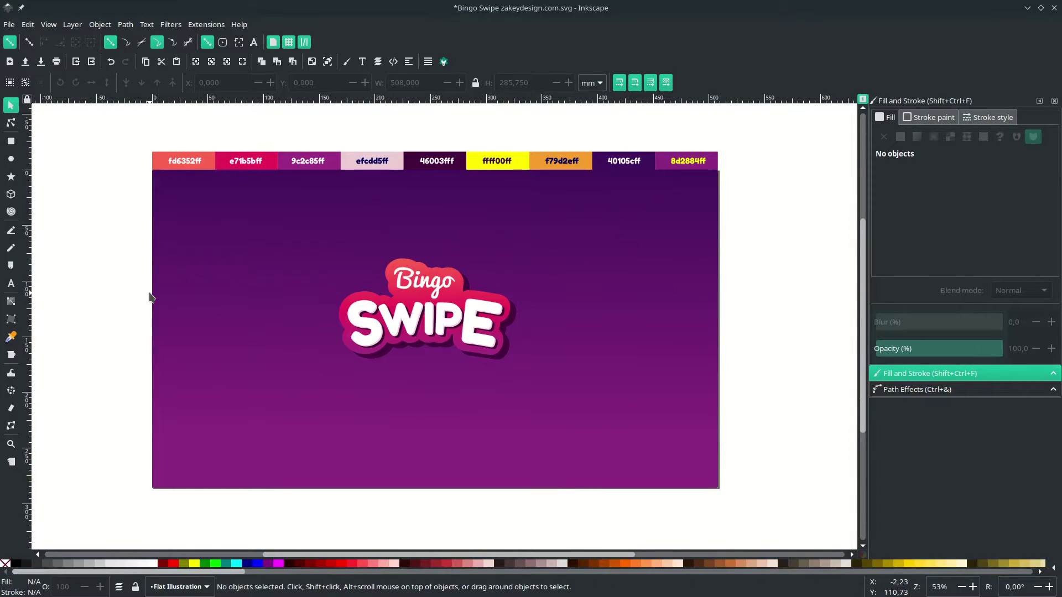
- Draw a closed Bezier path about 587 × 207 mm with a wavy upper edge crossing the logo and sides extending beyond the page
key(b)
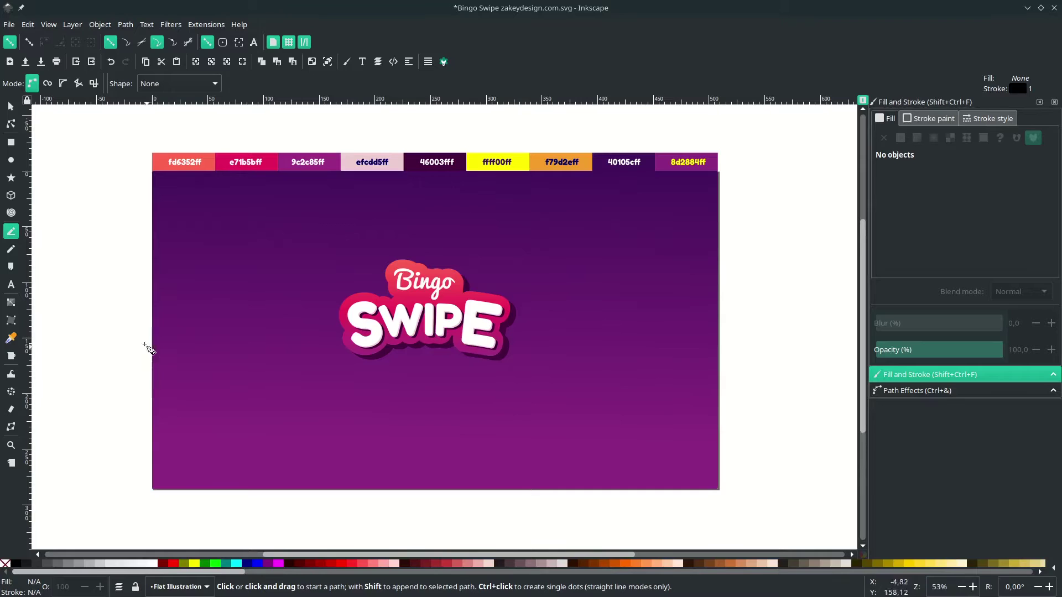
click(105, 304)
drag(397, 334, 596, 254)
drag(718, 329, 805, 409)
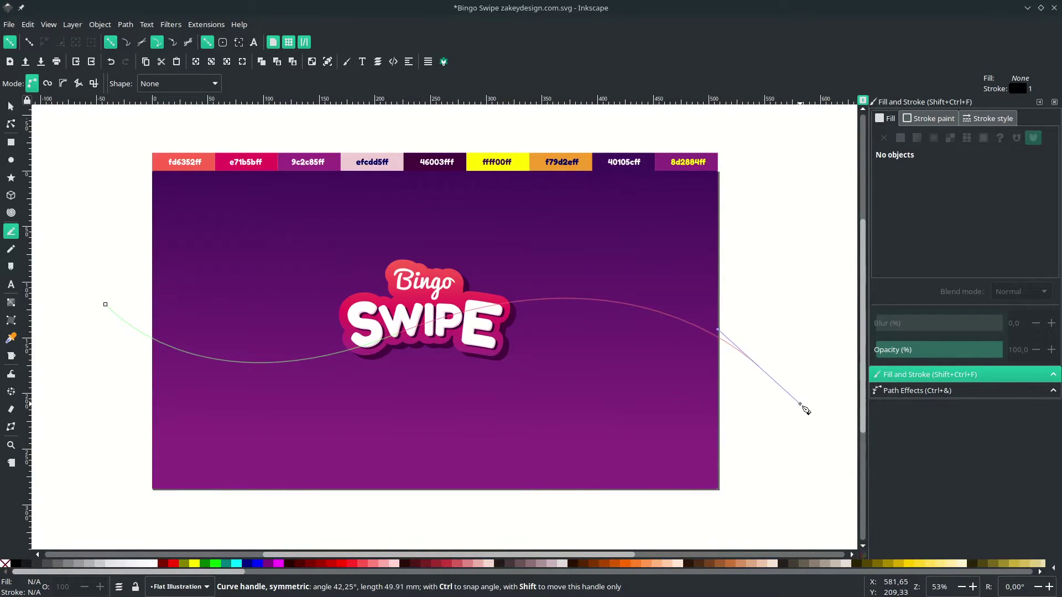
drag(743, 349, 756, 411)
click(758, 489)
click(756, 530)
drag(583, 527, 545, 530)
drag(352, 526, 305, 529)
drag(176, 531, 145, 533)
click(116, 522)
drag(106, 468, 106, 457)
drag(109, 405, 107, 385)
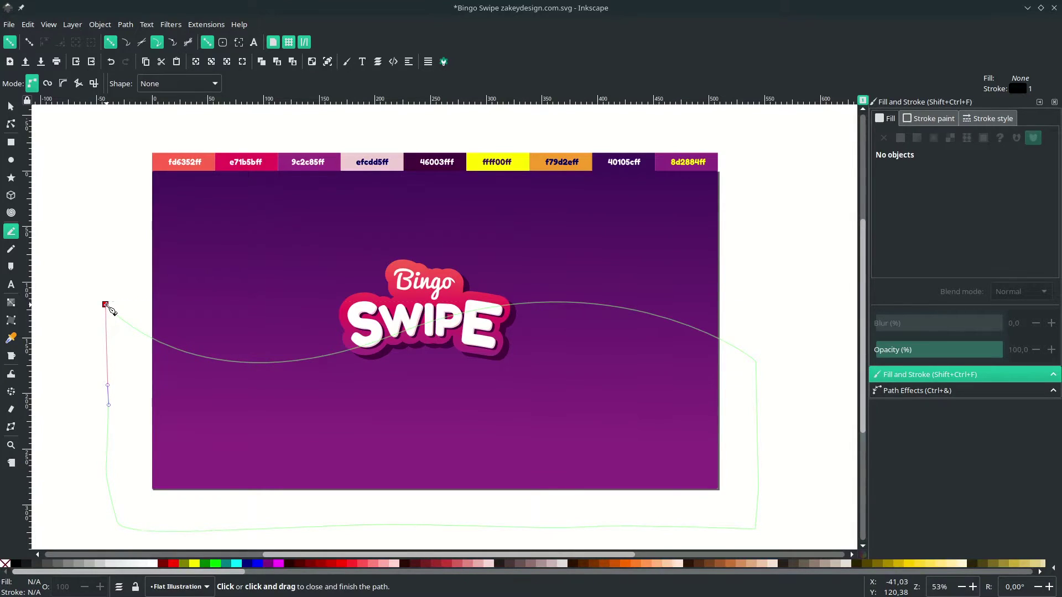
click(109, 307)
key(s)
- Give the wave shape a vertical linear gradient from the 8d2884ff swatch at its upper end to 40105cff at its lower end
scroll(115, 286, down, 2)
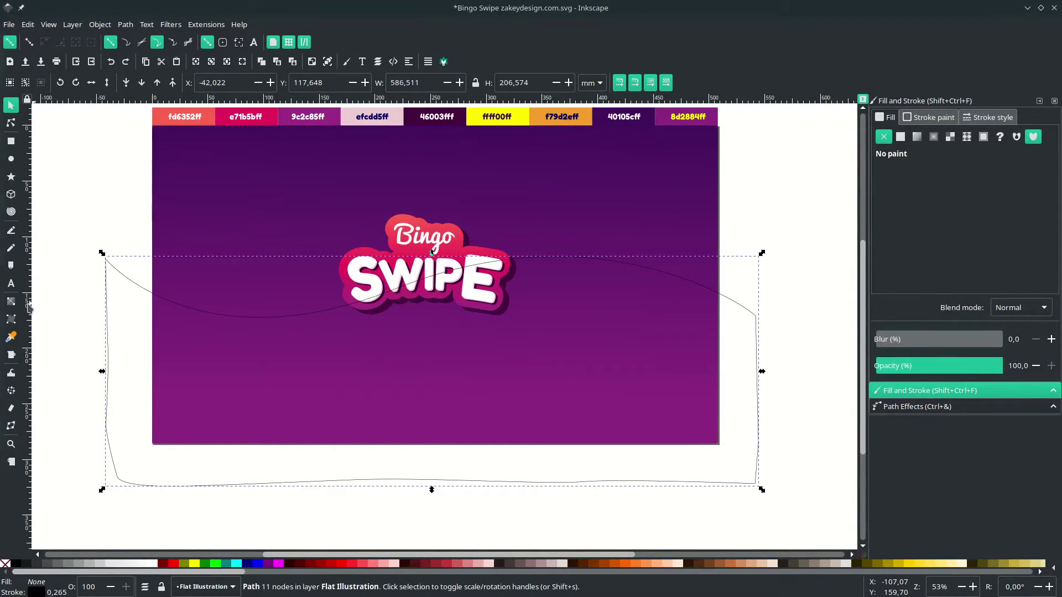
click(10, 301)
drag(426, 237, 428, 518)
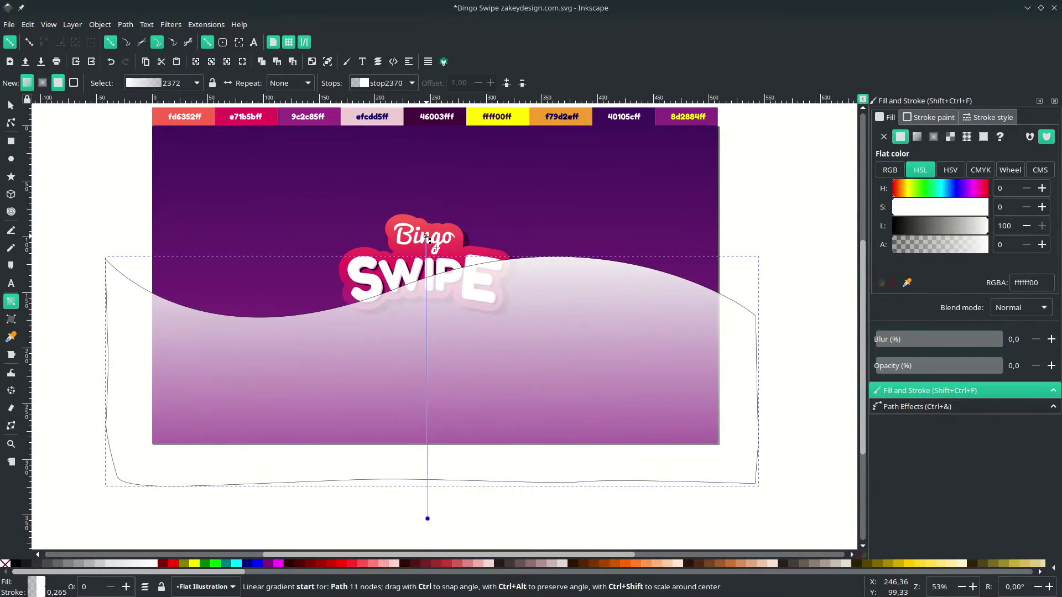
click(427, 241)
scroll(636, 238, up, 2)
key(d)
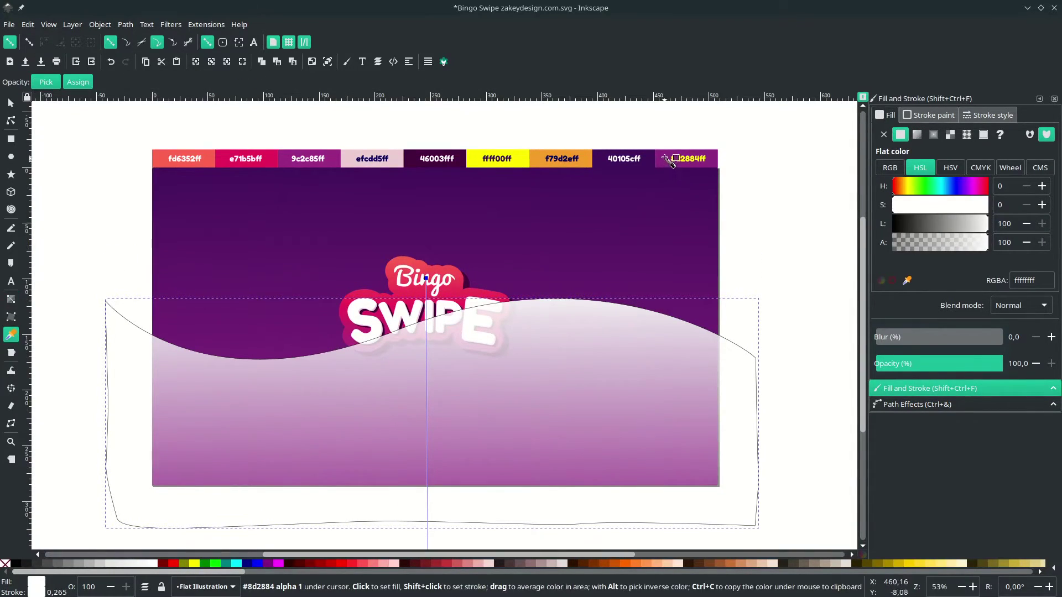
click(669, 161)
scroll(509, 379, down, 6)
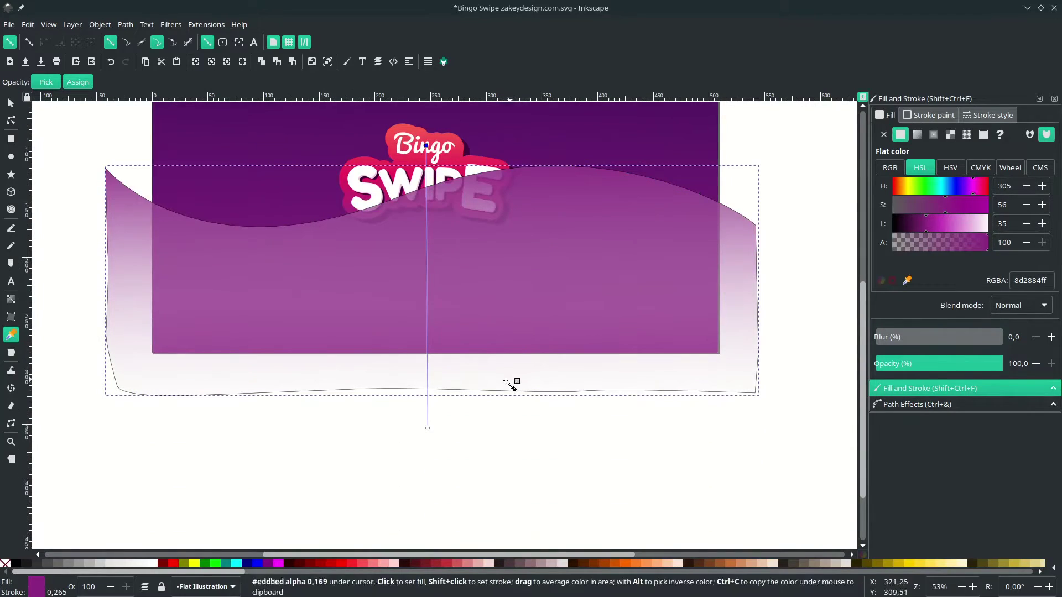
click(431, 432)
scroll(541, 363, up, 9)
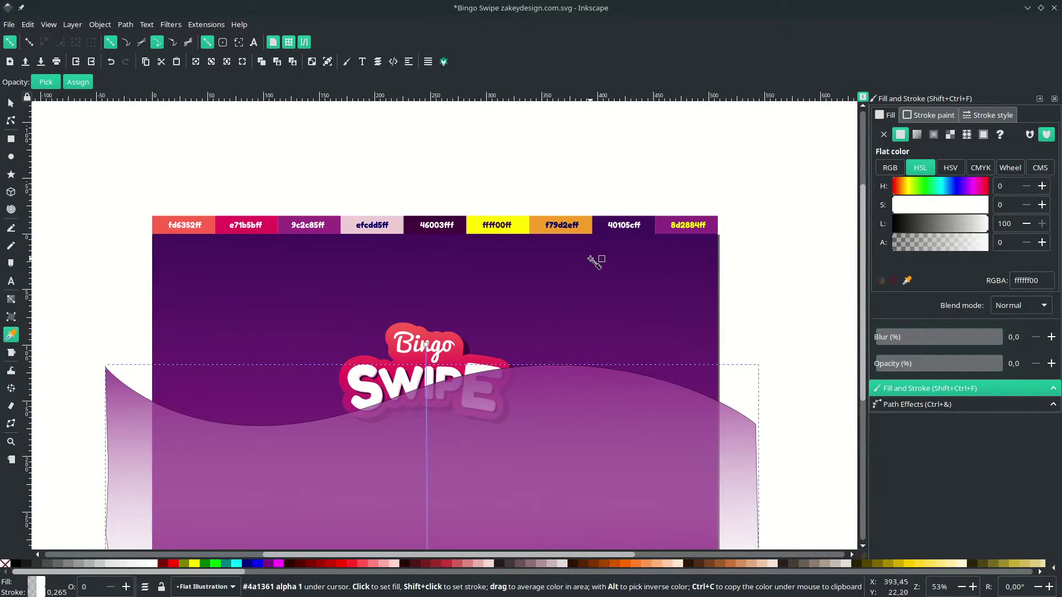
click(602, 230)
scroll(398, 424, down, 4)
key(s)
click(787, 247)
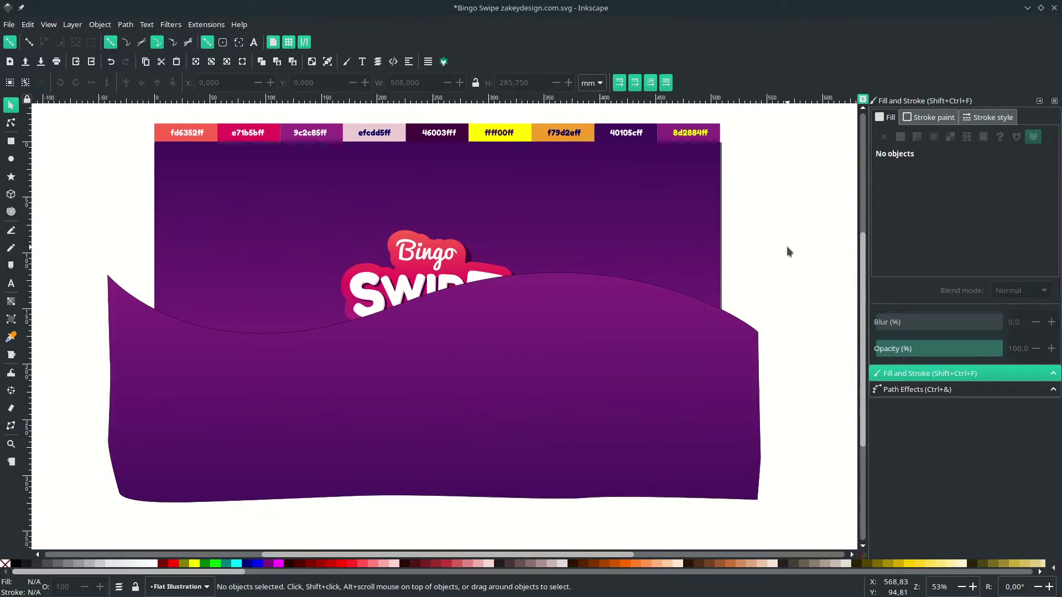
- Duplicate the background rectangle, raise the copy to the top, and use it to clip the wave shape to the page
click(696, 197)
key(Home)
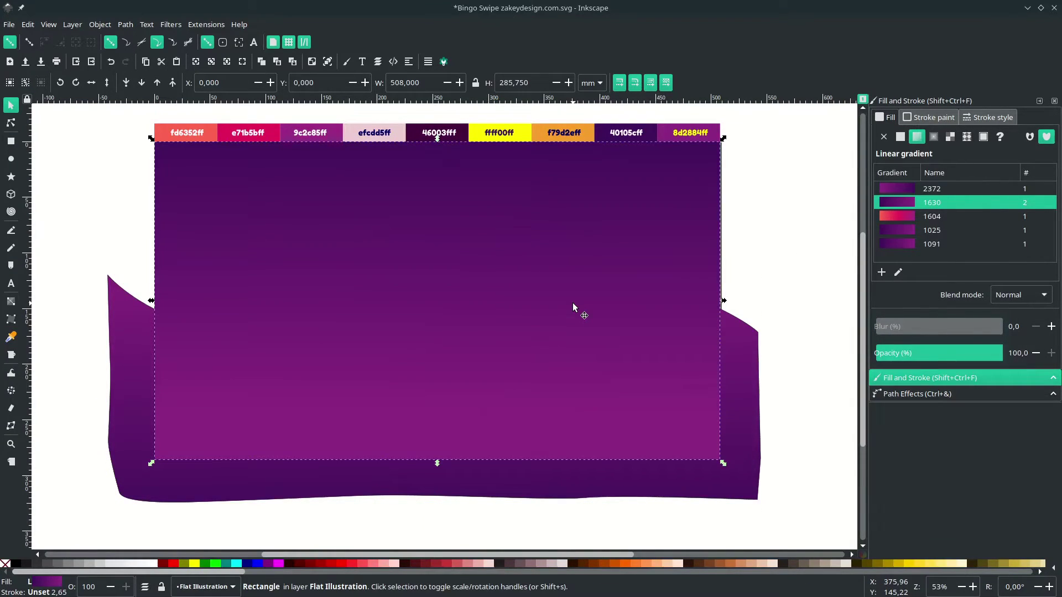
shift+click(736, 380)
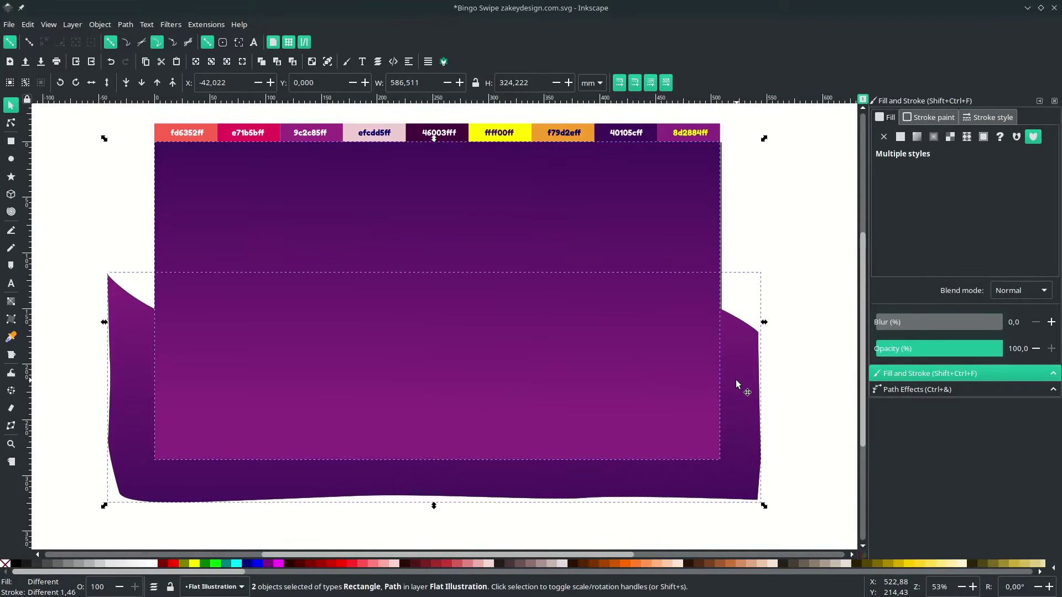
right_click(736, 381)
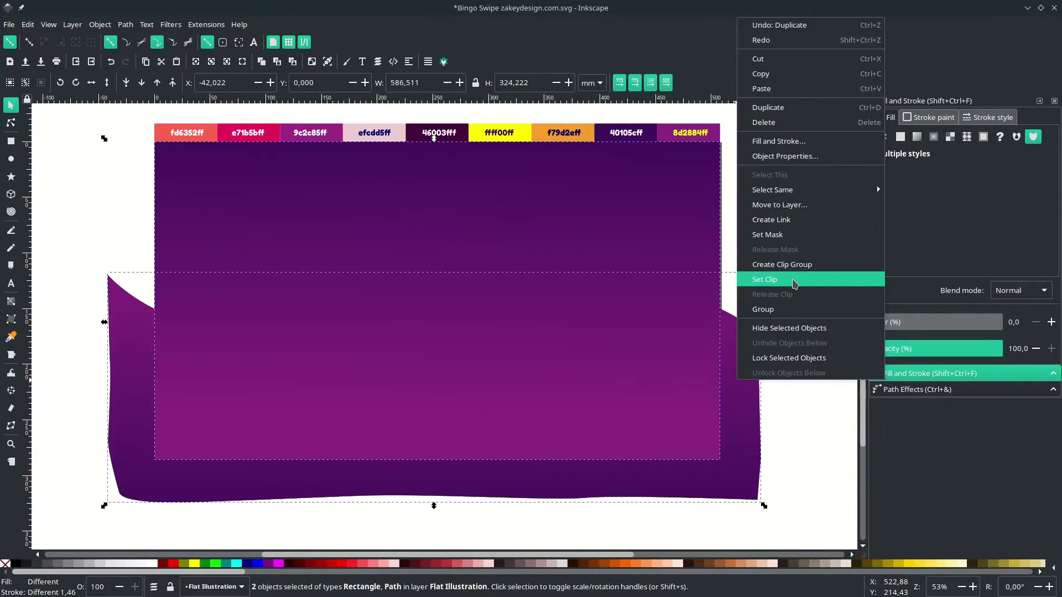
click(795, 284)
- Remove the wave's stroke and restack the wave directly above the background rectangle, behind the whole logo
right_click(36, 593)
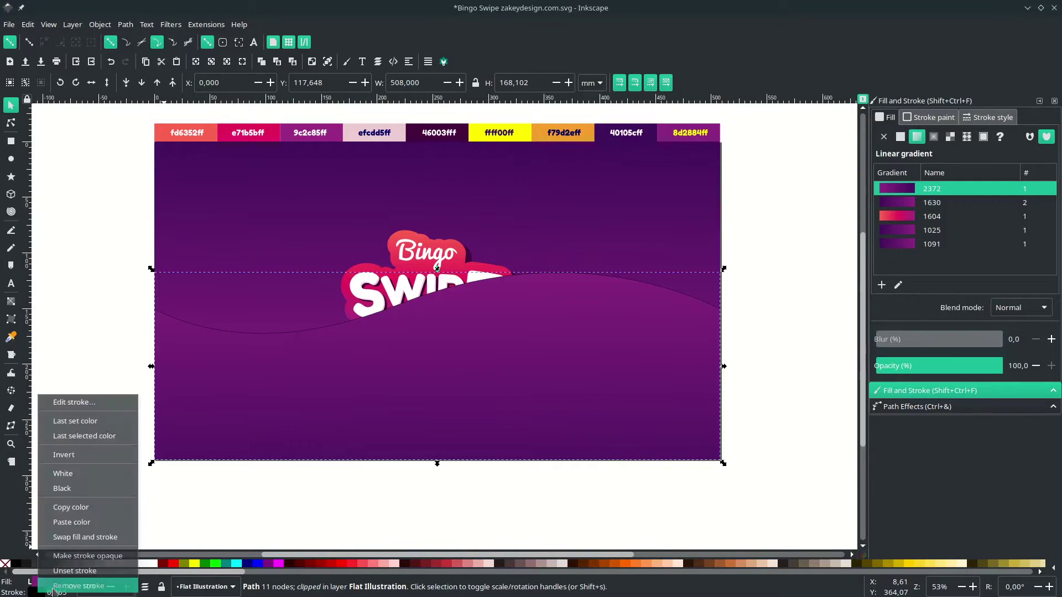
click(56, 571)
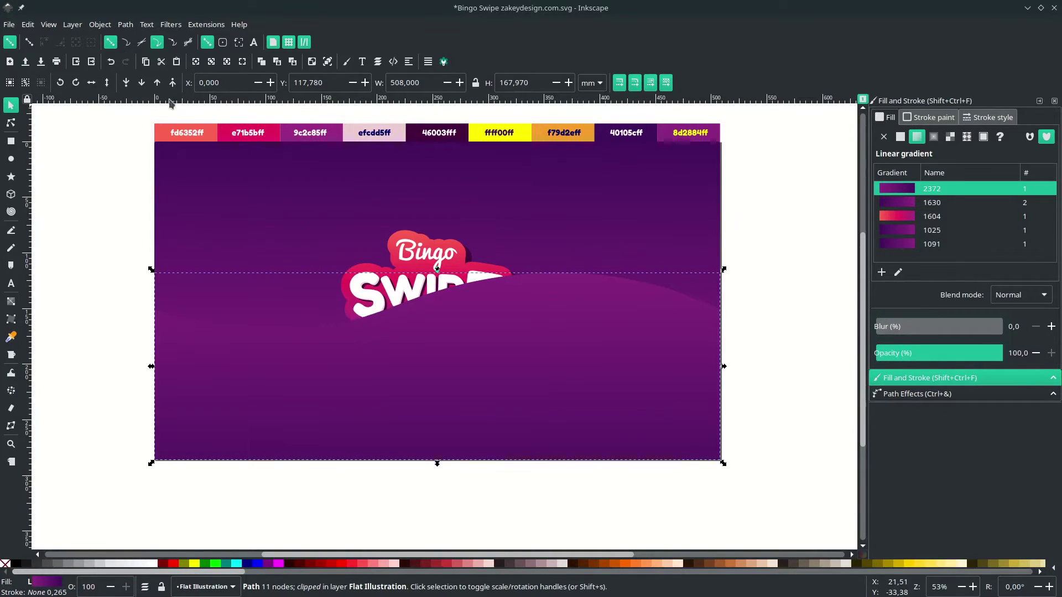
click(141, 84)
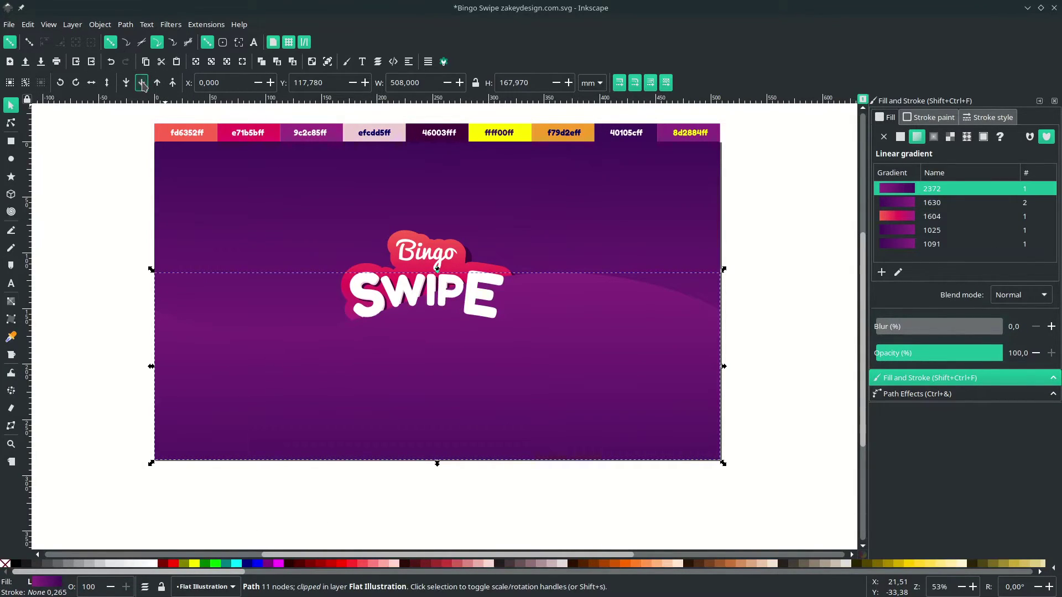
click(127, 84)
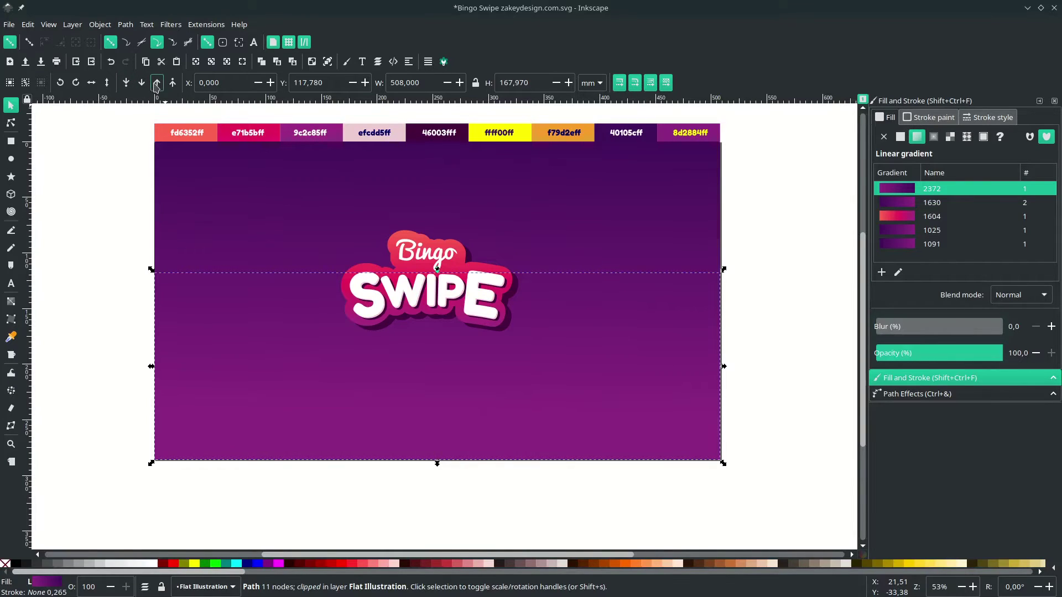
click(157, 84)
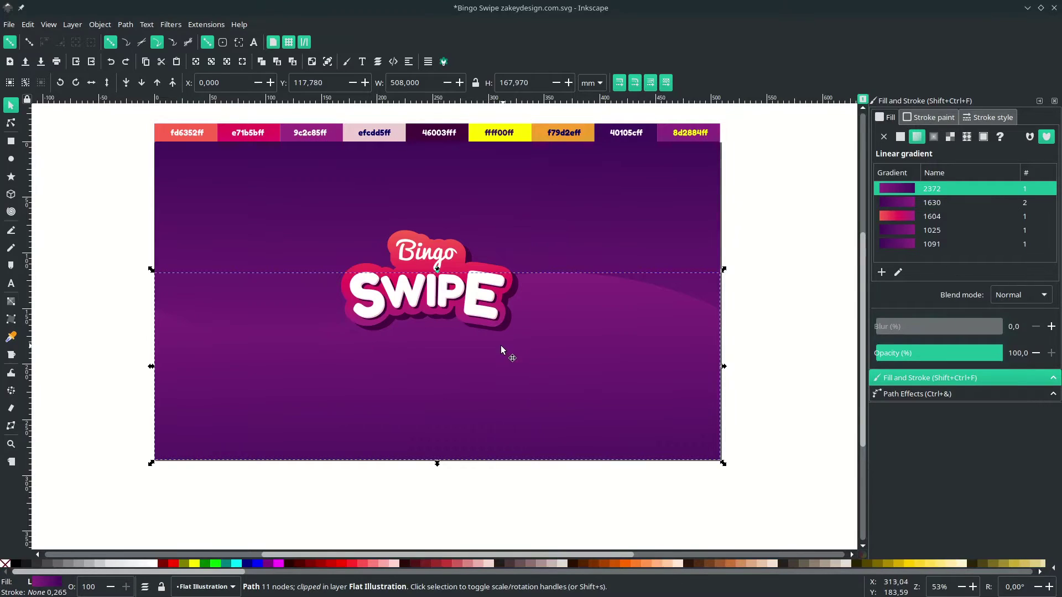
- Move the lower end of the wave's gradient up to the page's lower edge and save the document
key(n)
click(430, 277)
drag(430, 534, 433, 465)
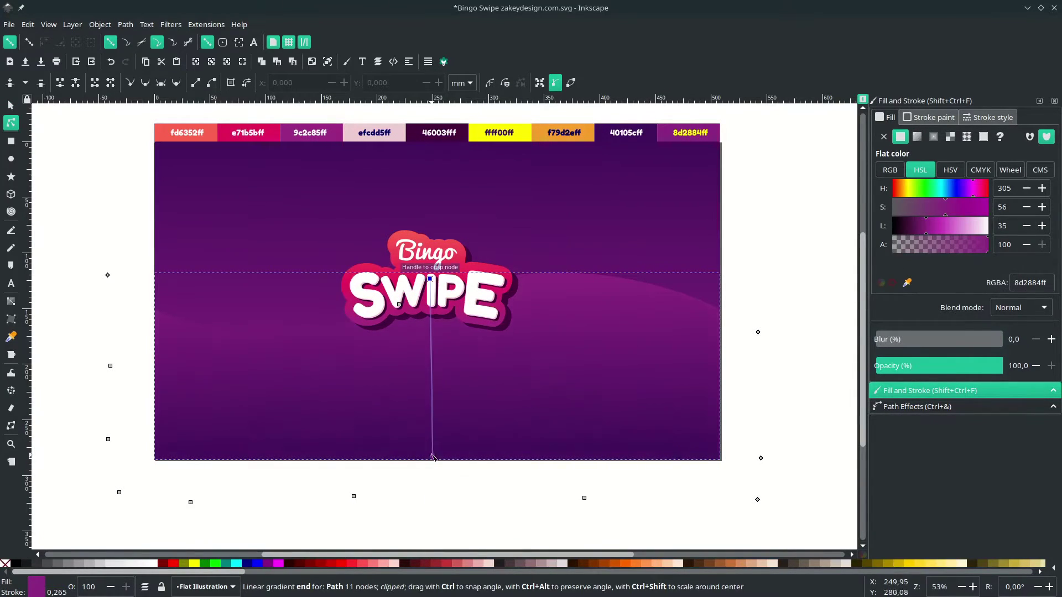
key(Escape)
key(s)
key(ctrl+s)
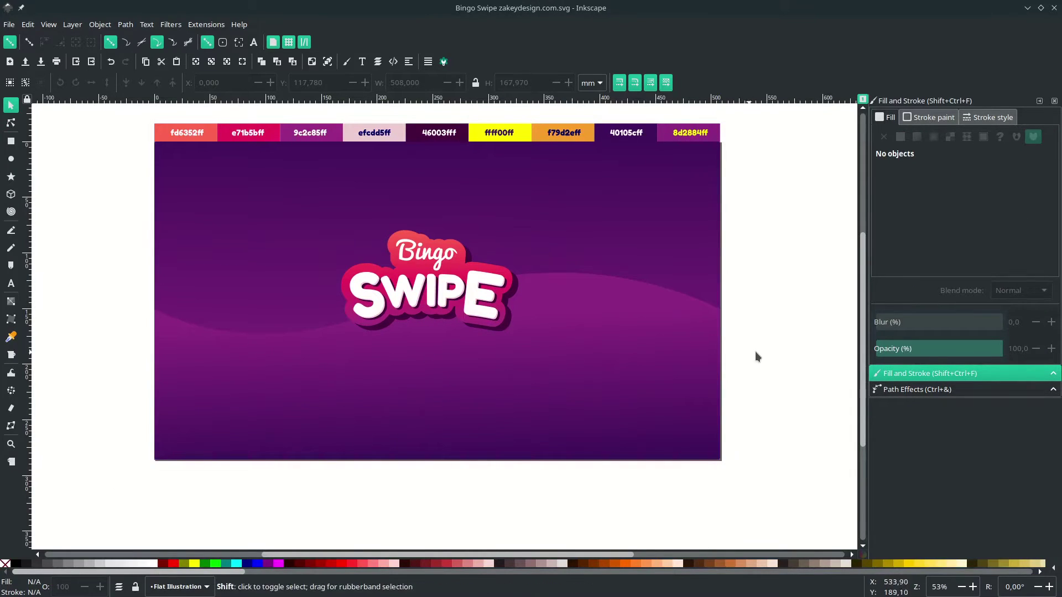
- Enlarge the whole logo to about 209 mm wide and centre it on the background
scroll(753, 353, left, 1)
scroll(765, 354, down, 1)
scroll(766, 355, right, 2)
scroll(768, 355, left, 1)
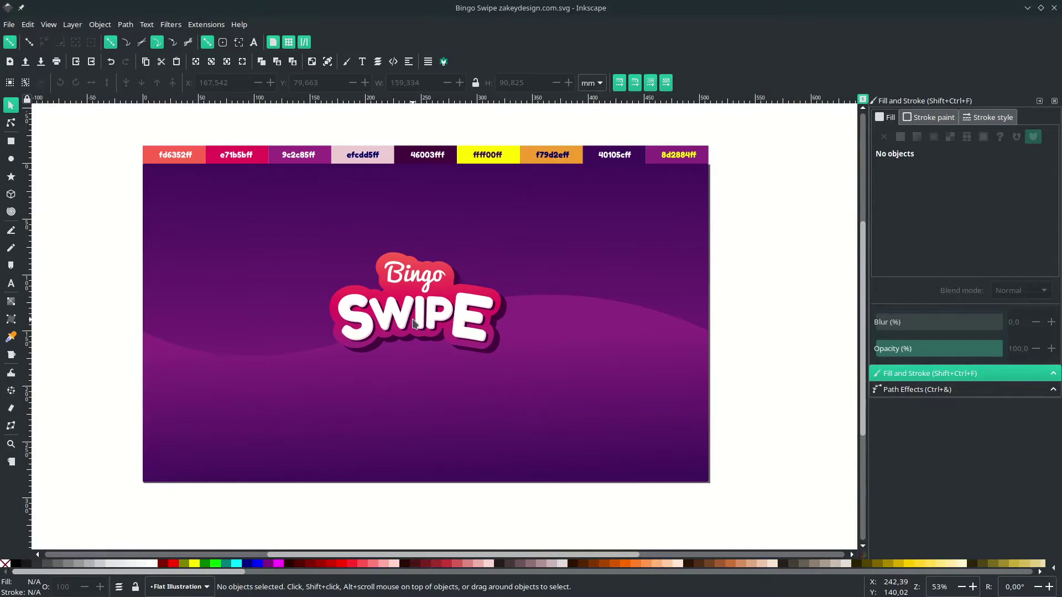
drag(724, 400, 218, 205)
drag(510, 358, 541, 380)
drag(479, 316, 478, 328)
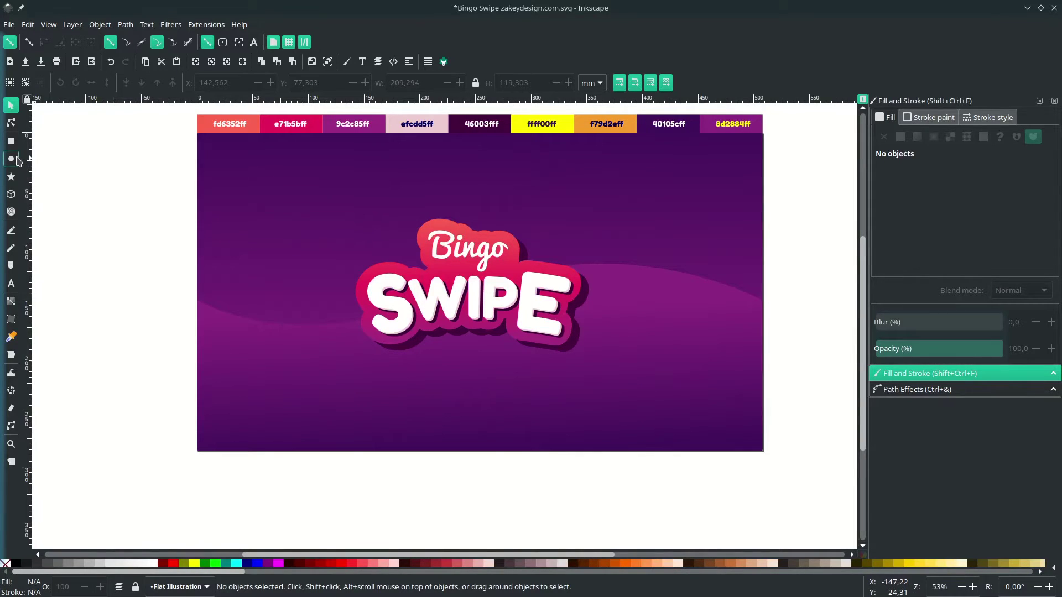
- Draw a circle about 12 mm across beside the word Bingo, above the S, and give it a diagonal linear gradient
click(11, 159)
ctrl+scroll(410, 284, up, 2)
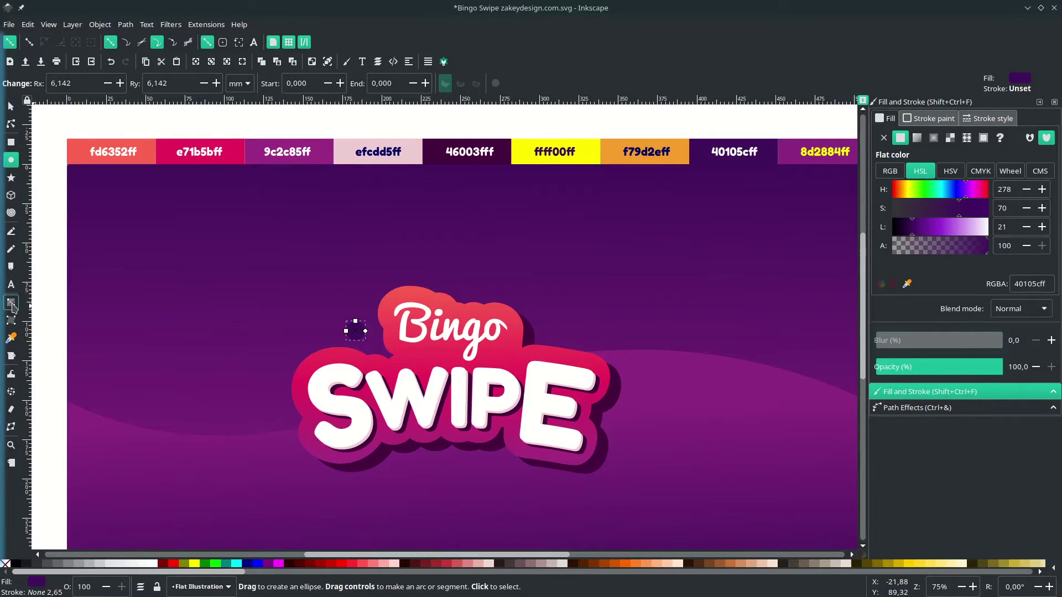
click(11, 302)
drag(353, 314, 366, 351)
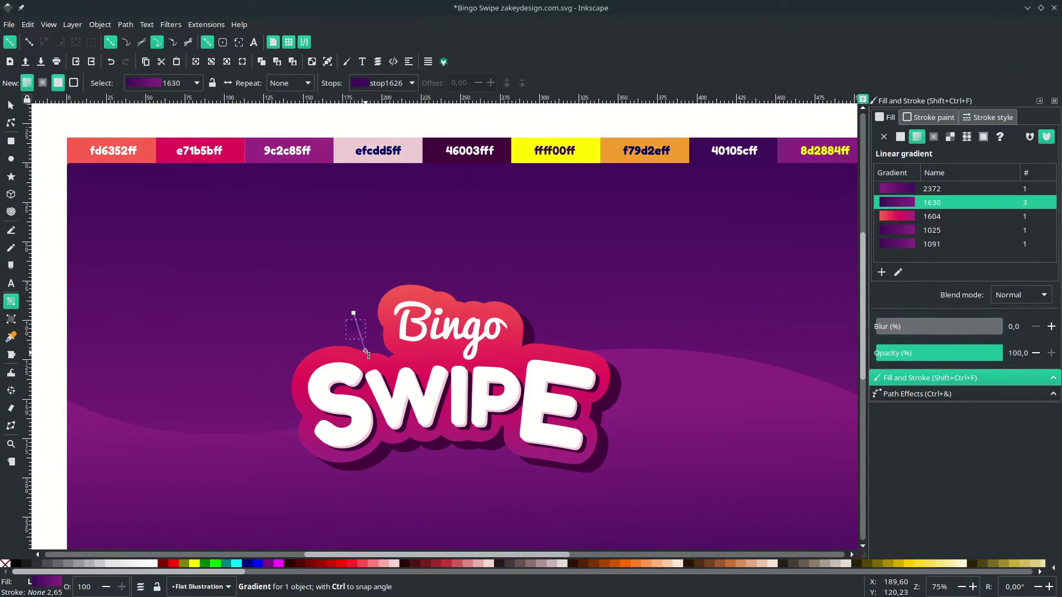
- Set the circle's gradient from the ffff00ff swatch at its upper end to f79d2eff at its lower end, and shorten it to fit the circle
click(354, 313)
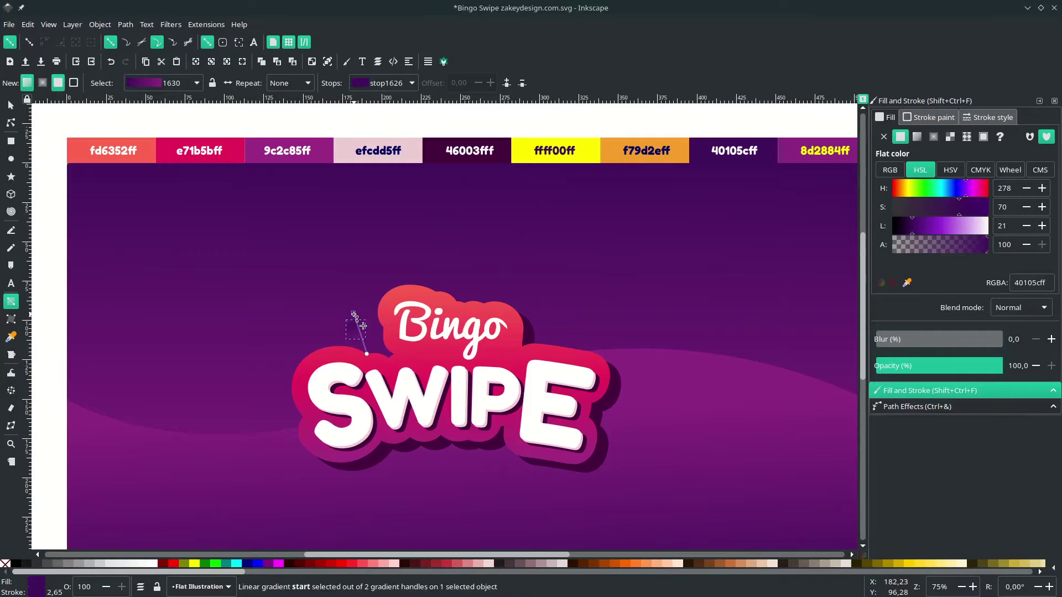
key(d)
click(581, 151)
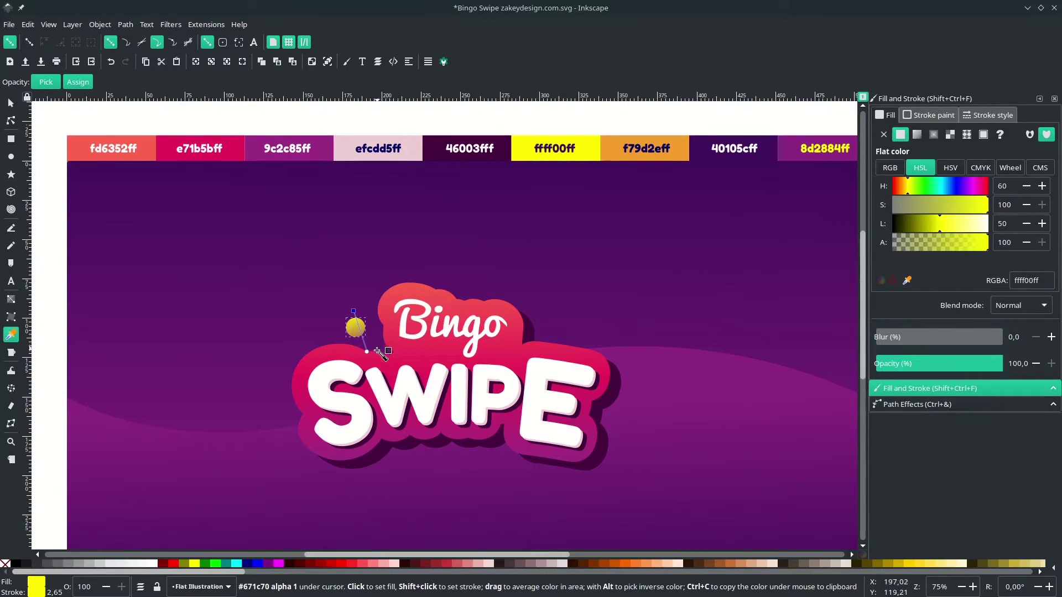
click(365, 352)
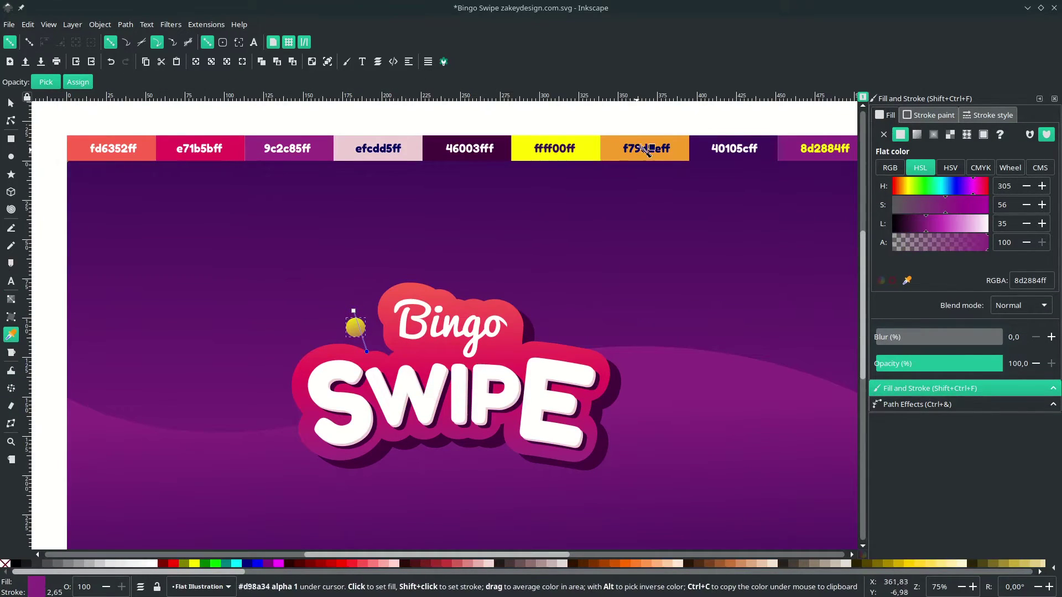
click(680, 149)
scroll(360, 354, up, 2)
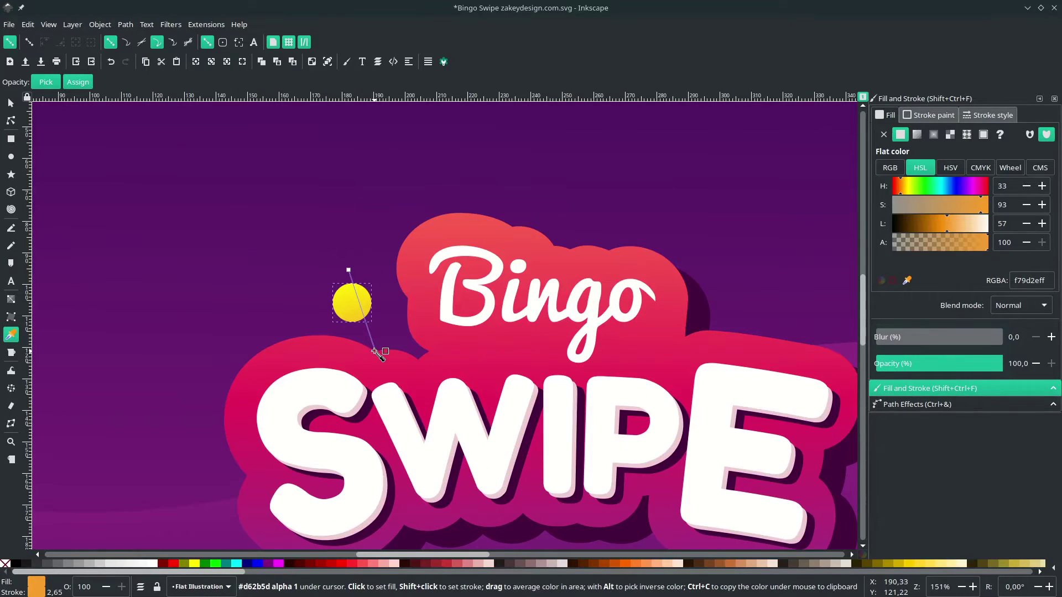
drag(375, 351, 352, 328)
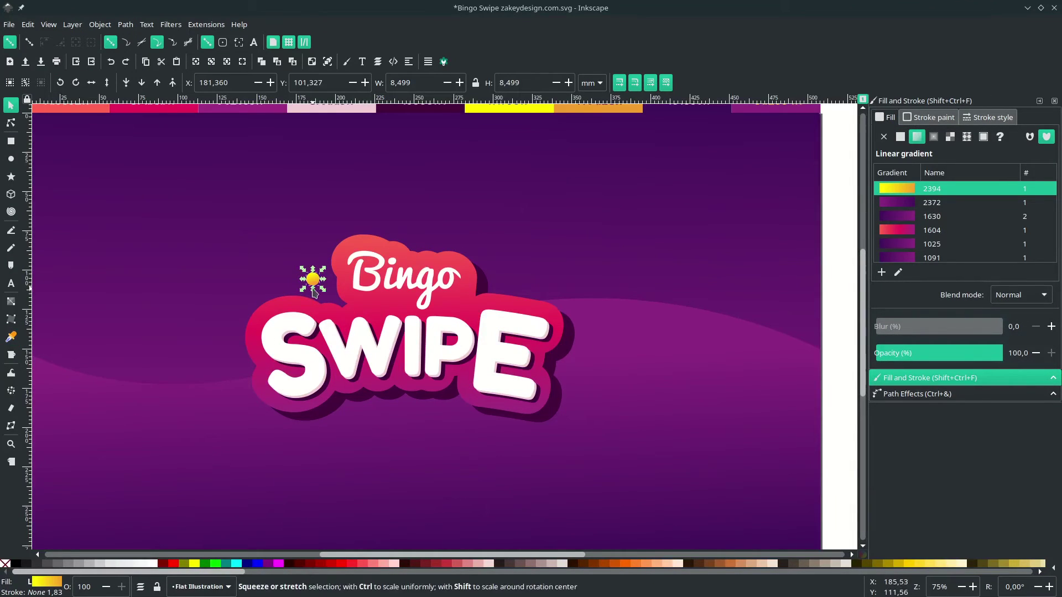
- Place copies of the gradient circle at the upper right of Bingo, above the E and below the P, making the last two smaller
key(ctrl+d)
drag(314, 280, 521, 251)
drag(473, 295, 706, 166)
scroll(436, 431, up, 2)
key(ctrl+d)
drag(717, 175, 654, 174)
scroll(655, 173, down, 3)
scroll(571, 357, up, 4)
click(574, 393)
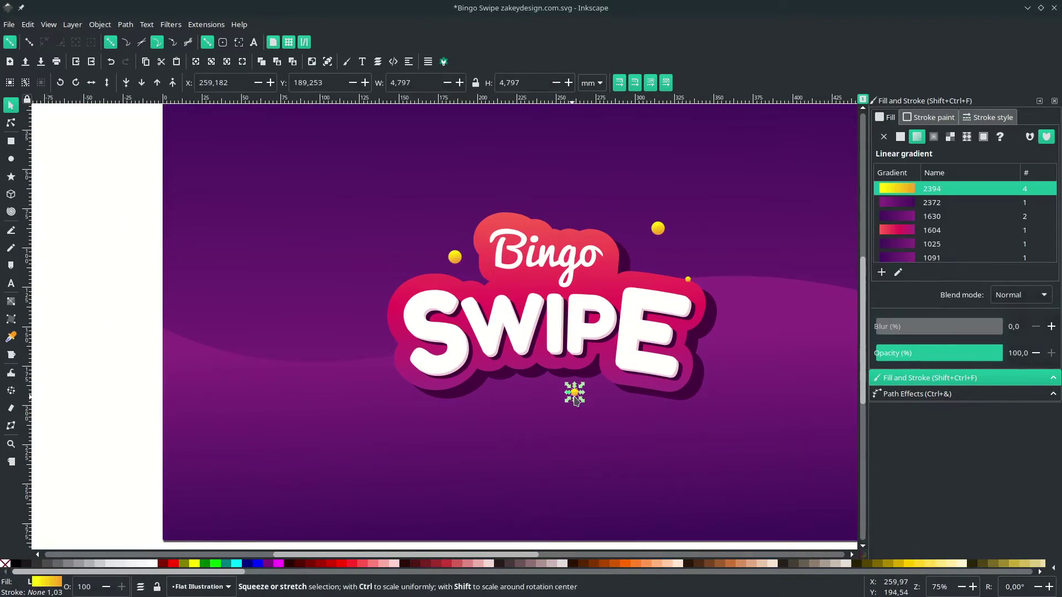
- Add two more small copies of the circle, one at the logo's lower-left edge and one to the upper left of the S
click(397, 408)
scroll(396, 410, down, 3)
click(519, 459)
scroll(519, 221, up, 2)
click(357, 226)
key(ctrl+d)
drag(356, 226, 516, 150)
drag(525, 165, 517, 157)
drag(510, 150, 243, 259)
scroll(322, 233, down, 3)
scroll(397, 392, up, 1)
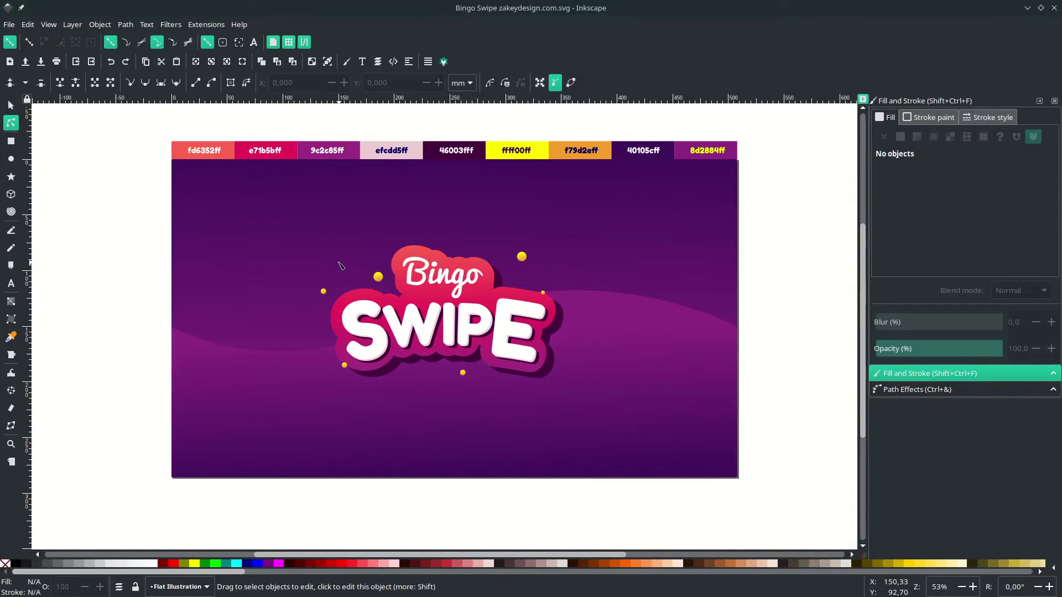
- Draw a small closed triangle with the Pen tool to the upper left of the word Bingo
key(b)
scroll(345, 264, up, 6)
click(348, 257)
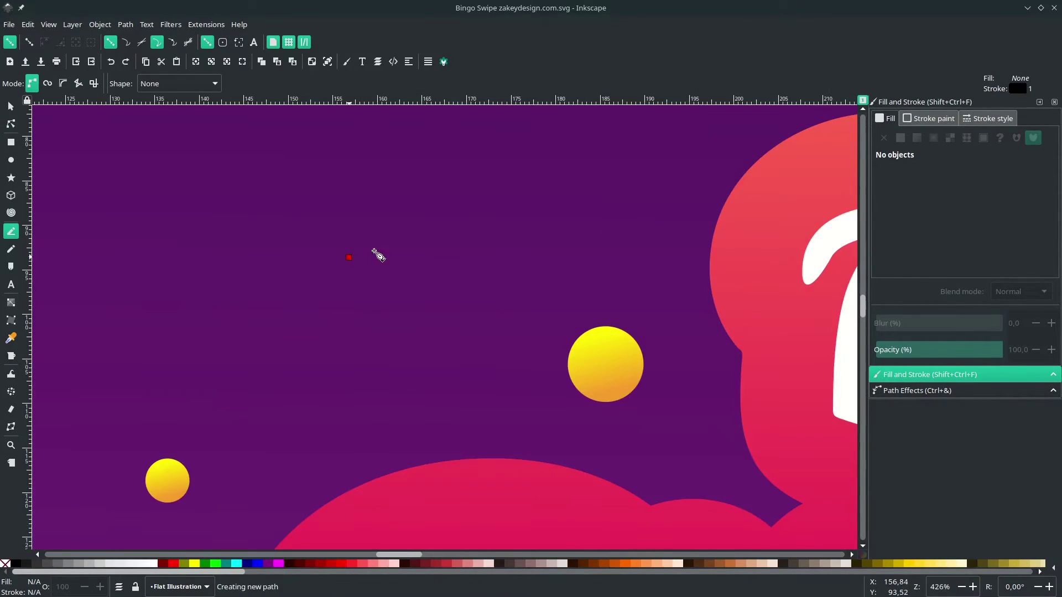
click(408, 241)
click(408, 354)
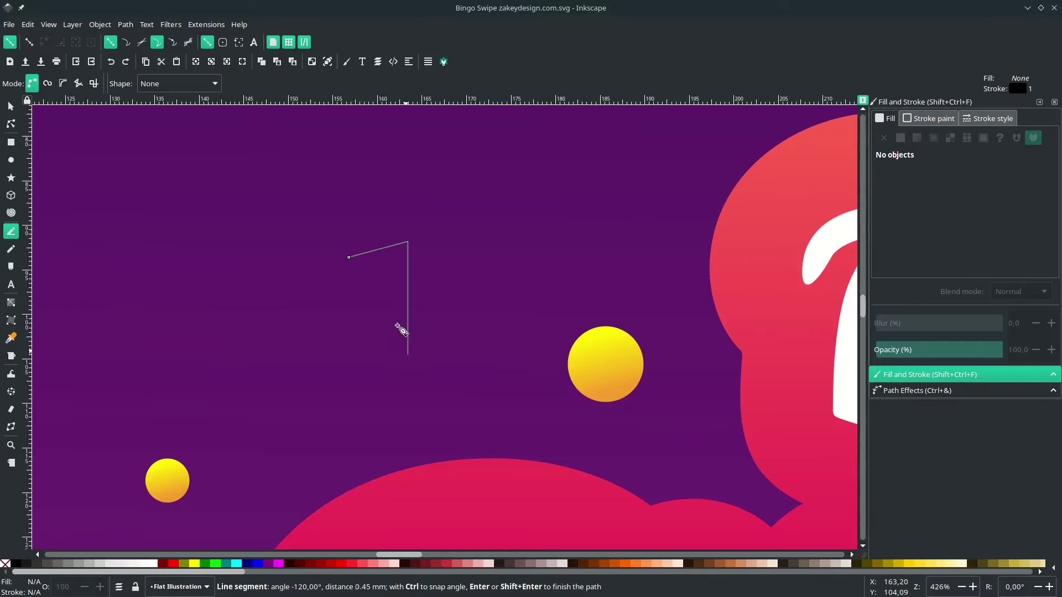
click(349, 257)
scroll(341, 371, down, 4)
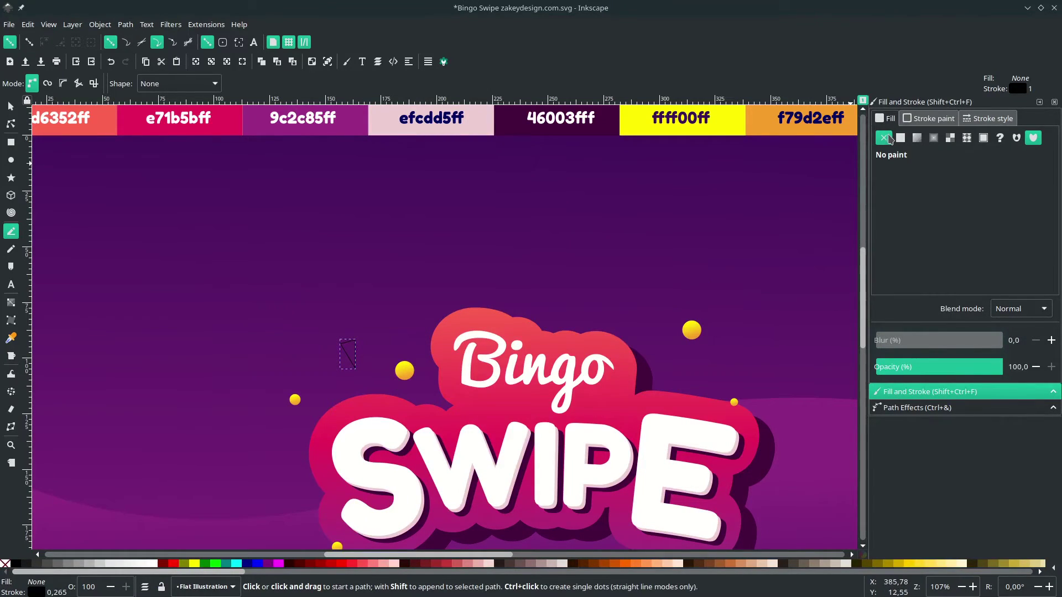
- Fill the triangle with the circles' yellow-to-orange linear gradient 2394 and remove its stroke
click(917, 139)
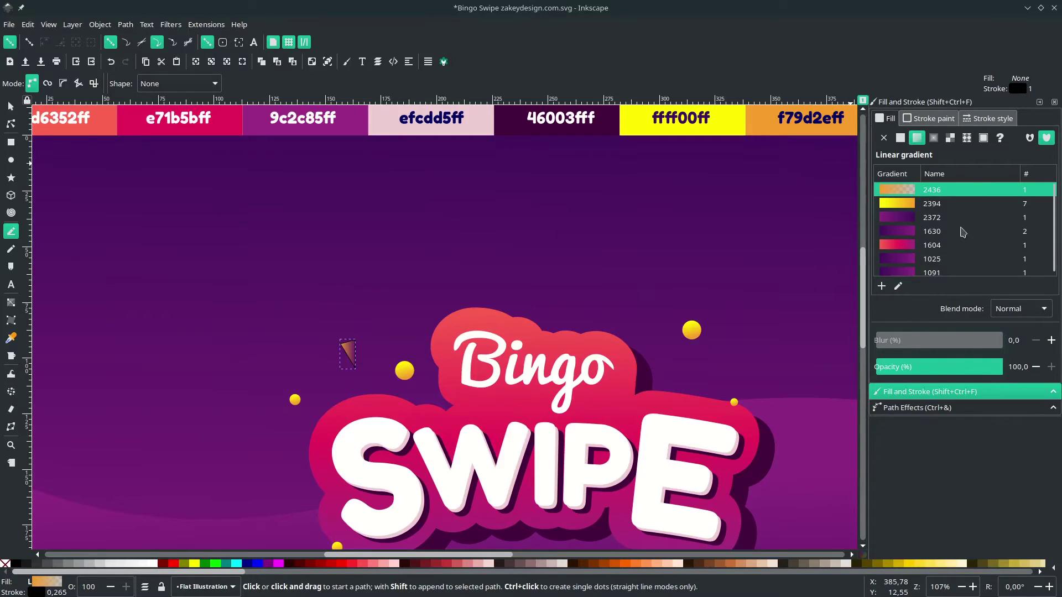
click(933, 205)
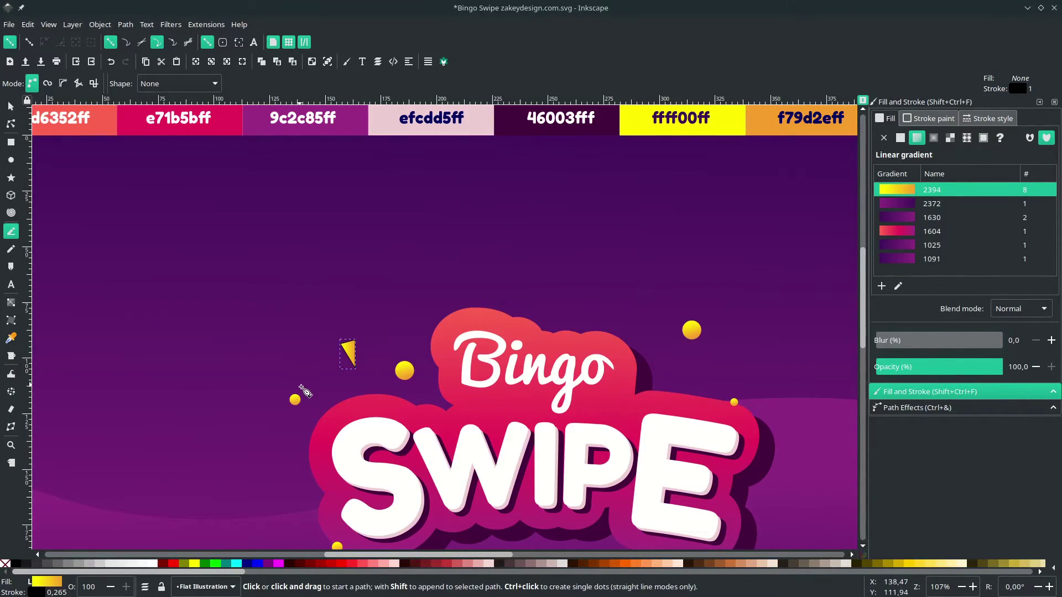
ctrl+scroll(301, 387, up, 1)
right_click(41, 595)
click(64, 586)
- Align the triangle's gradient with its shape, rotate the triangle, and place a copy below the E
key(n)
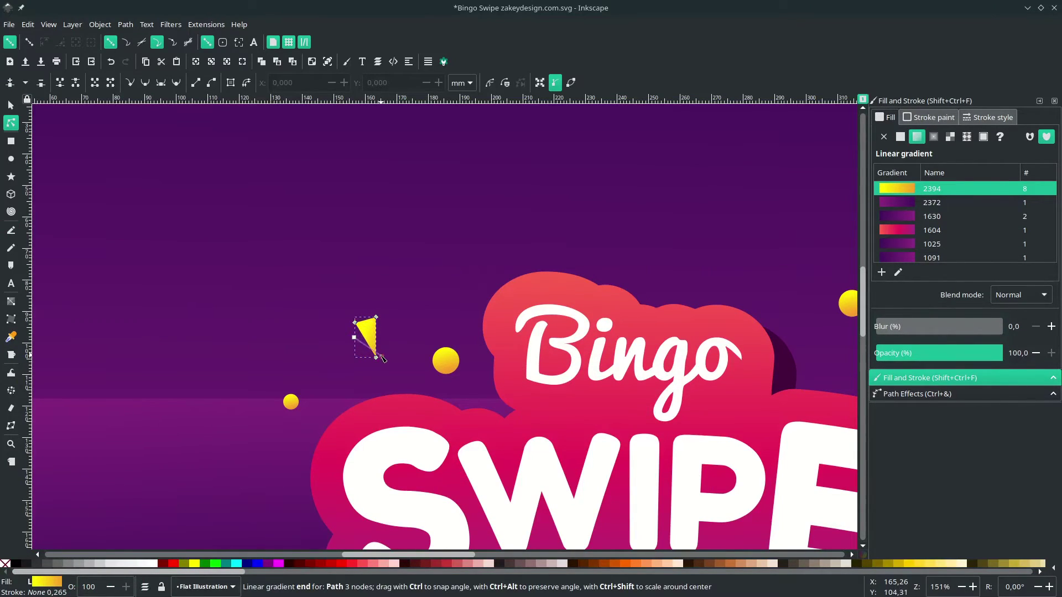
click(378, 356)
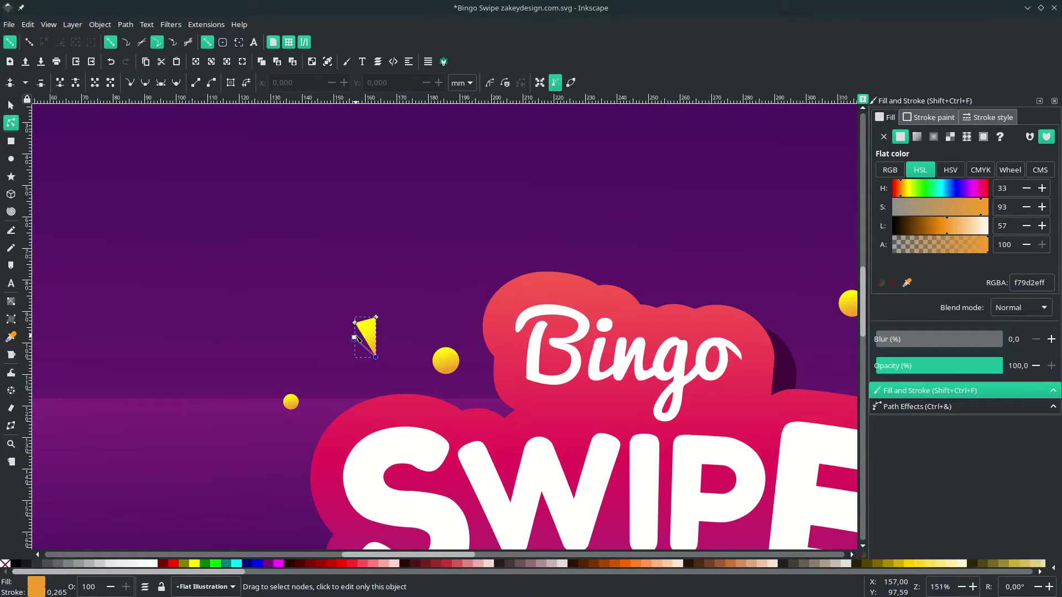
drag(355, 321, 356, 322)
key(s)
click(367, 331)
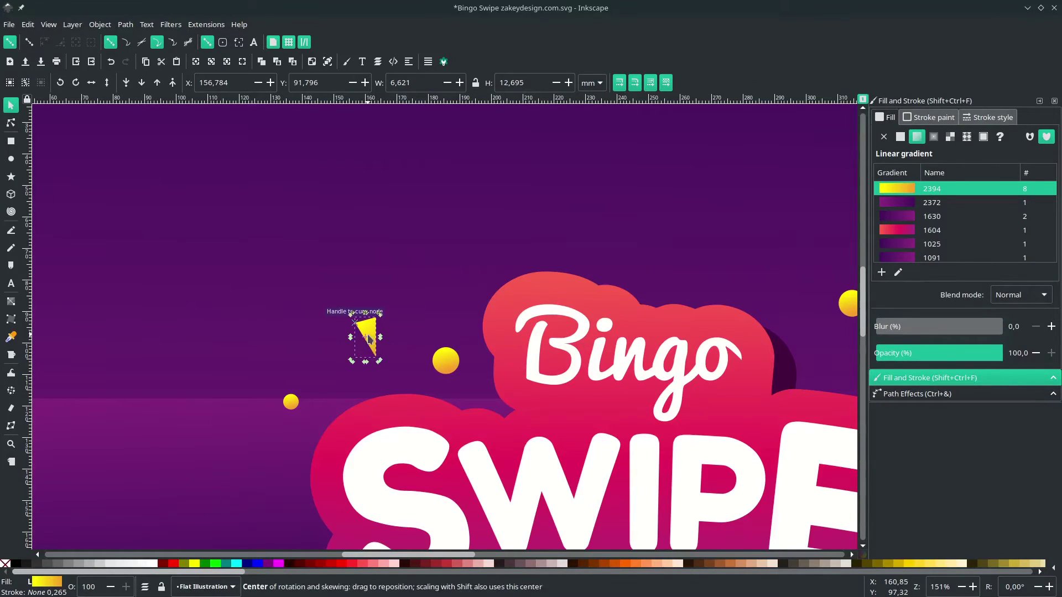
drag(383, 363, 399, 279)
scroll(394, 369, down, 1)
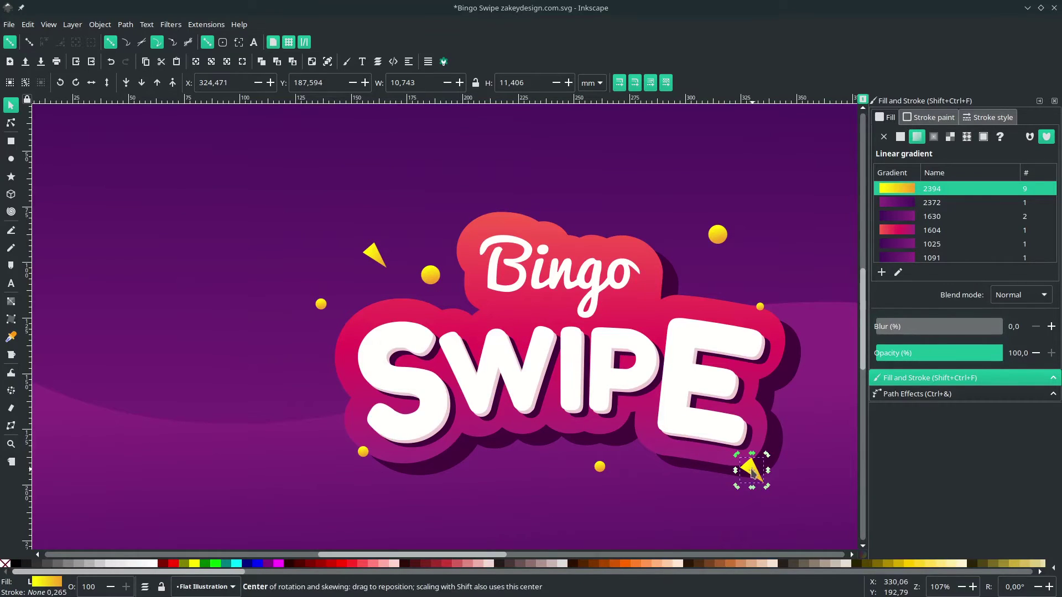
- Duplicate the triangle for the logo's corners and place a smaller, rotated copy between the word Bingo and the E
scroll(690, 486, right, 2)
scroll(724, 487, up, 2)
drag(708, 472, 646, 283)
scroll(753, 491, down, 2)
scroll(752, 492, right, 2)
key(ctrl+d)
click(255, 403)
key(ctrl+d)
drag(647, 238, 620, 230)
scroll(687, 288, up, 2)
mouse_move(592, 273)
mouse_down()
mouse_move(604, 264)
mouse_move(609, 276)
mouse_up()
key(Escape)
click(605, 268)
- Adjust the triangle below the E, and rotate and position another triangle at the lower left of the S
scroll(592, 324, down, 4)
scroll(626, 350, up, 2)
click(628, 476)
drag(642, 493, 619, 481)
scroll(178, 435, left, 4)
drag(267, 432, 255, 473)
drag(265, 458, 272, 442)
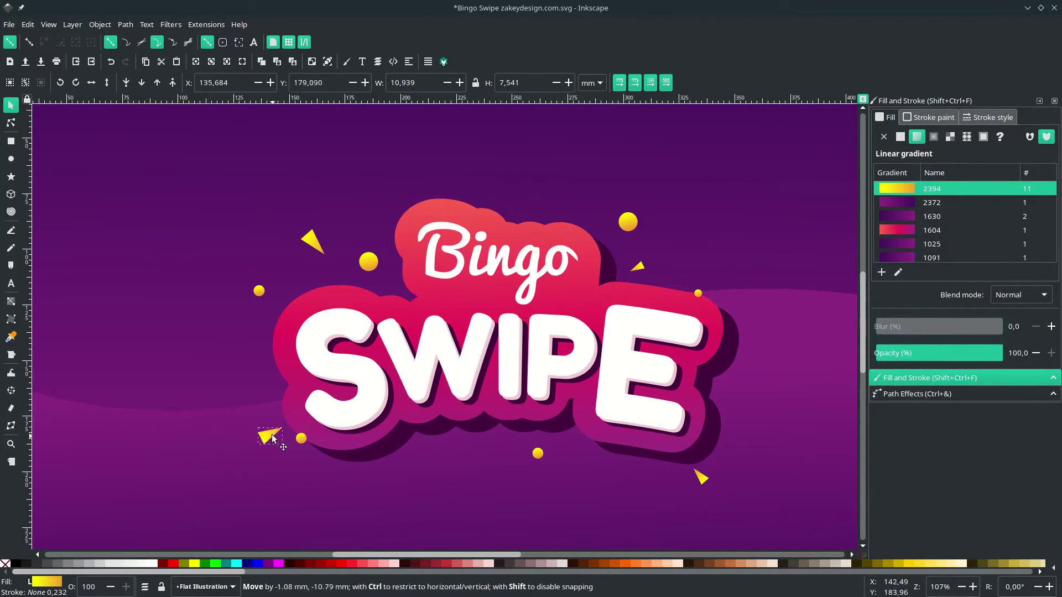
- Nudge the upper-left triangle closer to the circle beside Bingo and fine-tune the lower-left triangle's position
drag(312, 242, 326, 252)
drag(282, 424, 286, 433)
scroll(287, 433, down, 1)
drag(316, 311, 313, 310)
scroll(442, 432, down, 1)
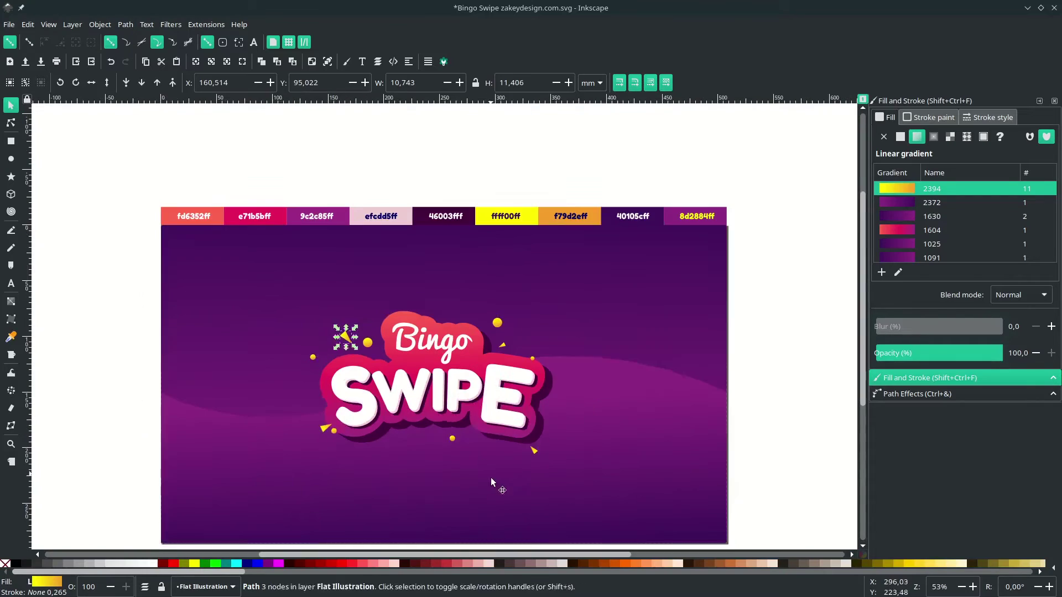
- Duplicate the small circle below the P and place the copy below the left part of the E
click(483, 460)
key(Escape)
scroll(515, 376, up, 1)
drag(487, 412, 558, 422)
key(ctrl+z)
click(486, 411)
key(ctrl+d)
scroll(559, 423, down, 1)
scroll(572, 458, up, 1)
drag(546, 386, 544, 382)
key(Escape)
scroll(489, 472, down, 2)
scroll(362, 311, up, 2)
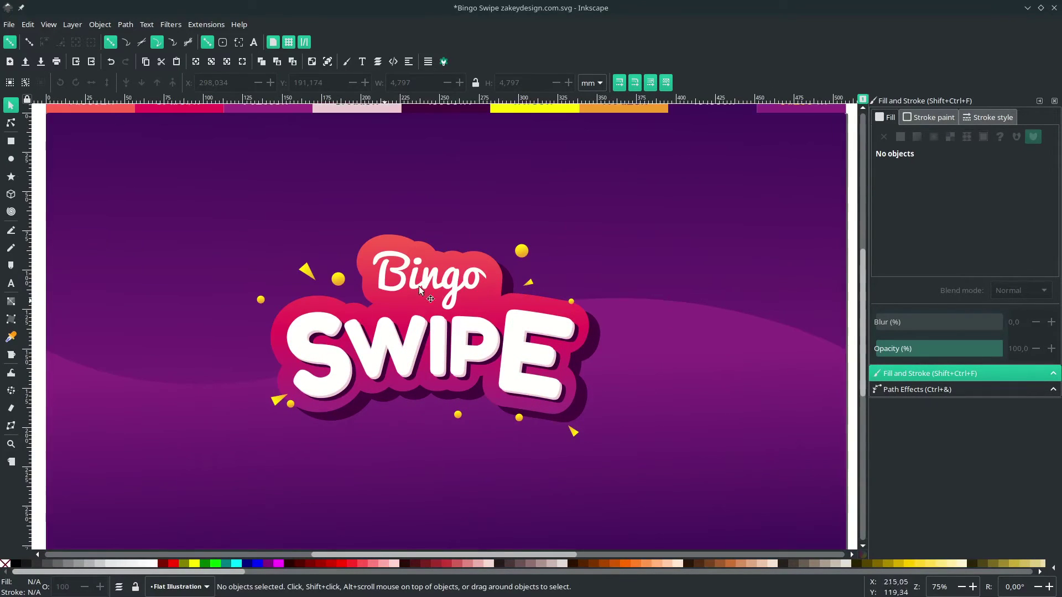
- Apply the red-to-purple linear gradient 1604 to the circle left of Bingo and adjust the gradient's span to the circle
click(339, 279)
click(911, 232)
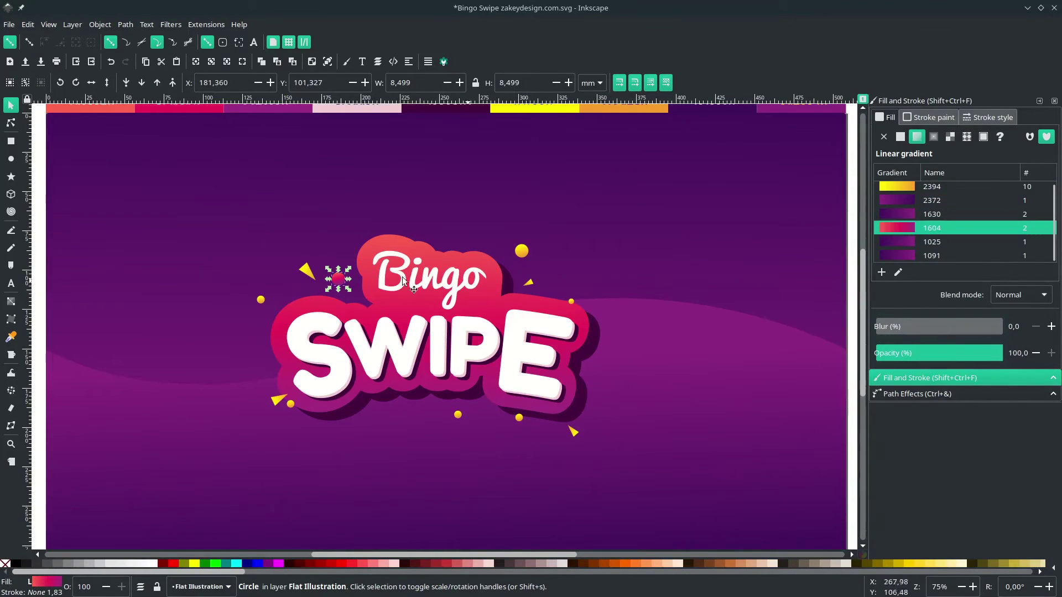
scroll(390, 279, up, 2)
key(n)
drag(297, 291, 312, 301)
key(s)
- Recolour the small triangle right of Bingo with the red-to-purple gradient 1604 and fit the gradient's ends to it
click(677, 285)
click(898, 230)
key(n)
mouse_move(681, 279)
mouse_down()
mouse_move(687, 288)
mouse_move(671, 295)
mouse_up()
drag(687, 288, 682, 279)
key(s)
- Recolour the small circle below the E with the red-to-purple gradient 1604 and adjust the gradient's end
scroll(720, 293, down, 1)
click(680, 385)
click(906, 231)
scroll(704, 424, up, 2)
key(n)
drag(657, 336, 656, 368)
key(s)
scroll(620, 368, down, 2)
click(552, 352)
- Recolour the triangle at the lower left of the S with the red-to-purple gradient 1604 and adjust the gradient's end
scroll(376, 366, left, 4)
scroll(379, 370, up, 2)
click(385, 377)
click(918, 229)
key(n)
scroll(391, 373, up, 2)
drag(407, 364, 313, 405)
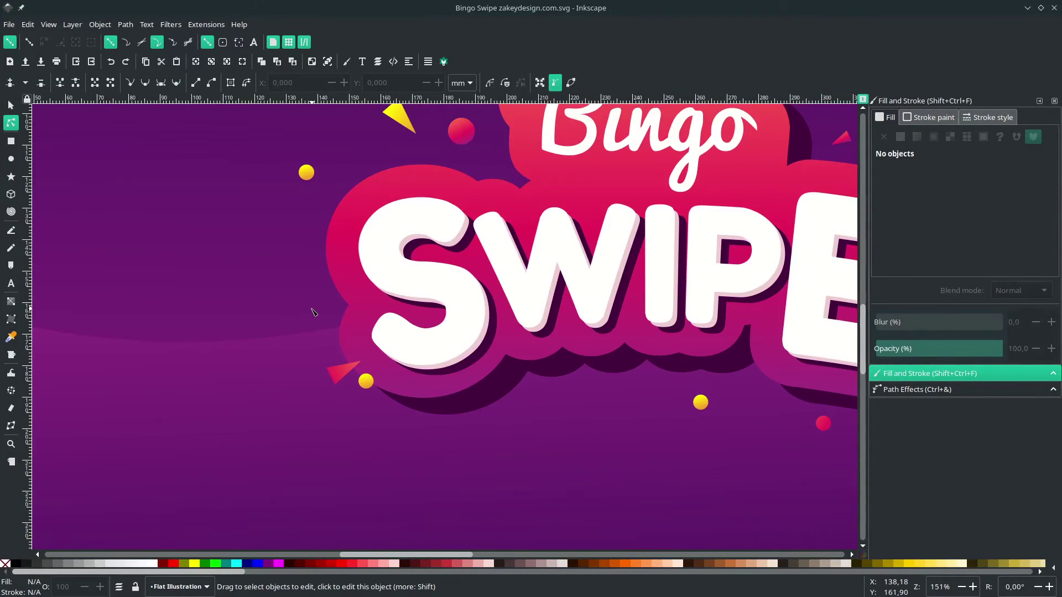
- Draw a closed wavy ribbon shape about 17 mm long at the left edge of the S outline with the Pen tool
key(b)
scroll(299, 323, up, 2)
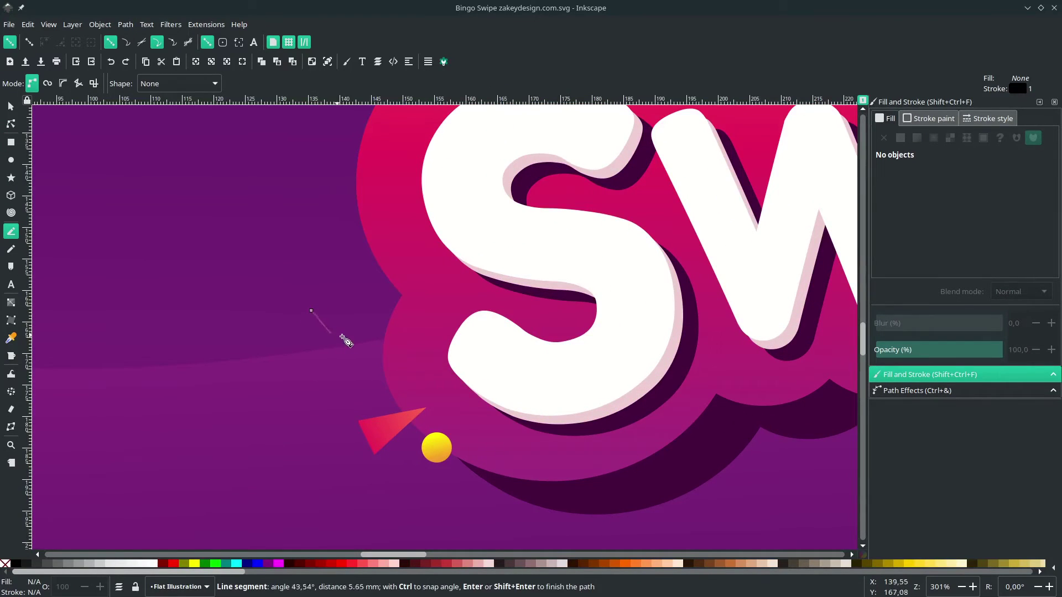
drag(343, 357, 344, 357)
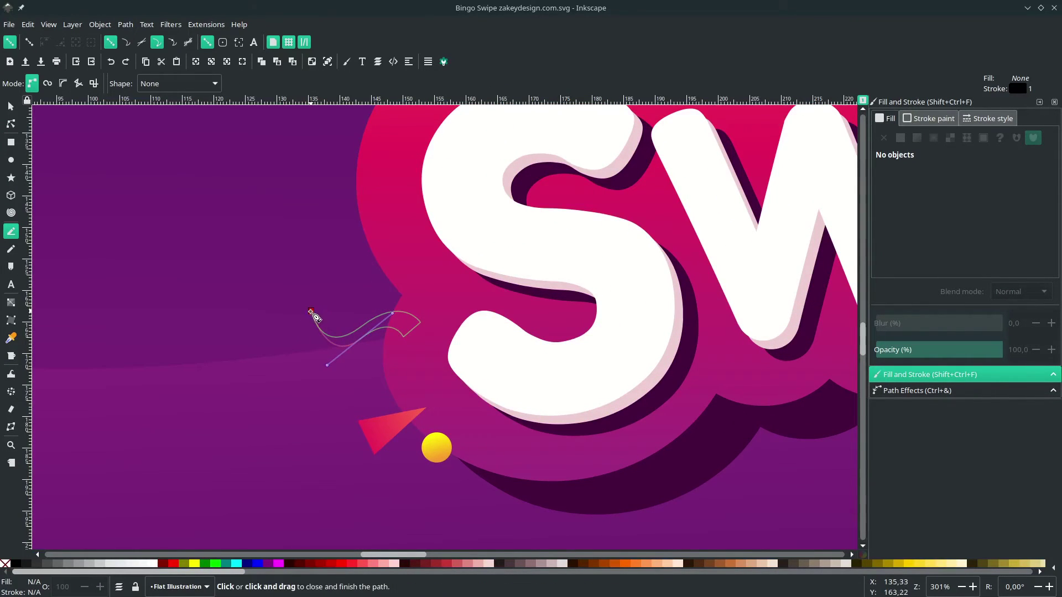
click(311, 311)
- Fill the ribbon with the yellow-to-orange gradient 2394, remove its stroke, and move it against the left edge of the logo
scroll(341, 310, down, 2)
click(917, 137)
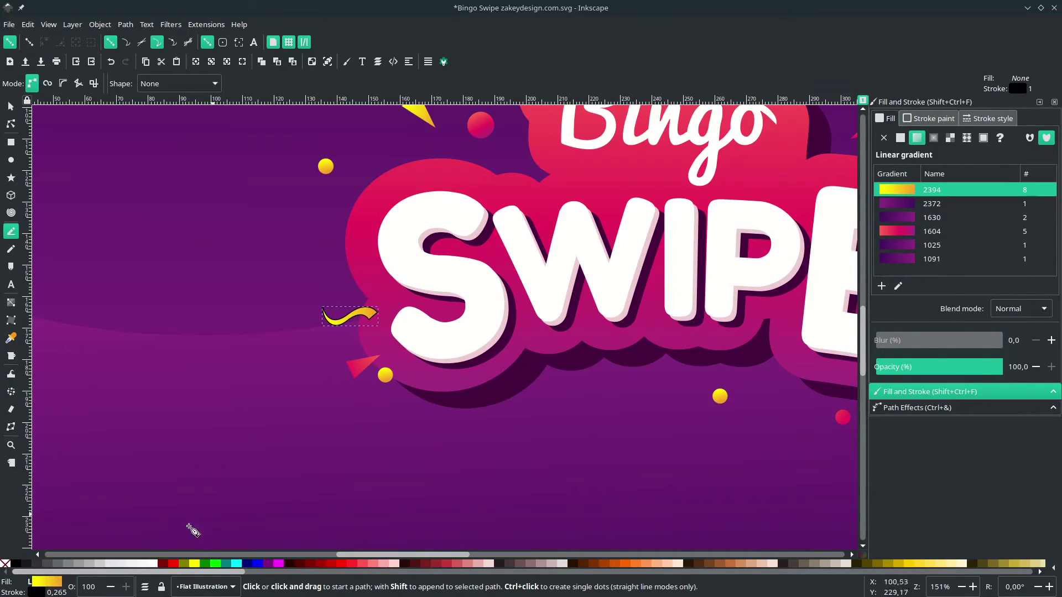
key(s)
scroll(332, 309, down, 1)
drag(331, 300, 326, 296)
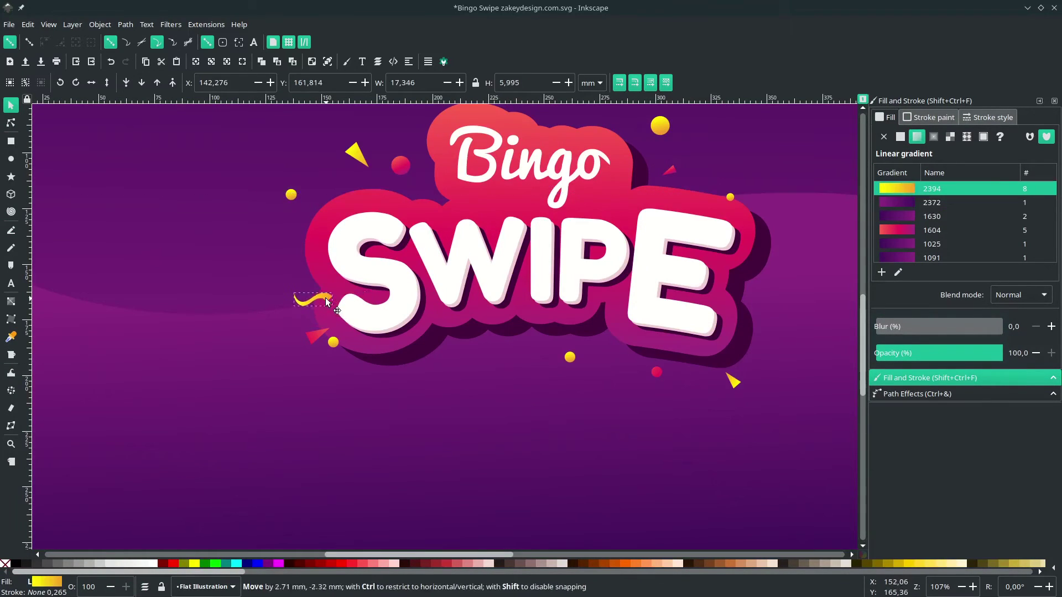
scroll(221, 271, down, 1)
scroll(249, 281, up, 3)
scroll(344, 321, down, 3)
scroll(636, 243, up, 3)
key(b)
click(530, 274)
drag(477, 303, 430, 300)
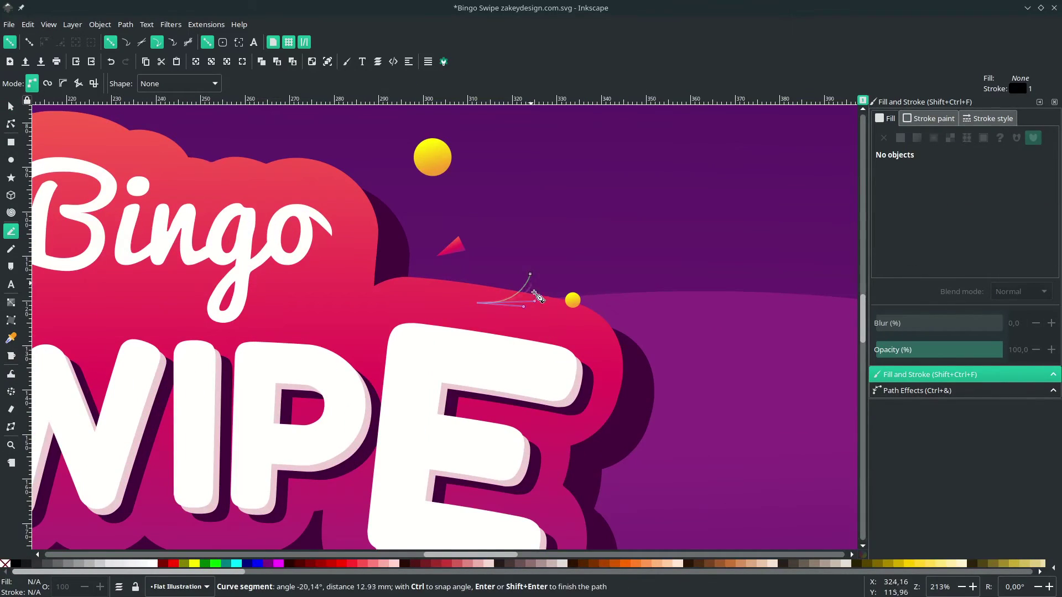
drag(534, 254, 535, 253)
key(ctrl+z)
- Draw a closed, curved and pointed streamer shape above the E, beside the small yellow circle, with the Pen tool
click(546, 238)
drag(470, 298, 419, 299)
click(508, 310)
drag(546, 238, 543, 203)
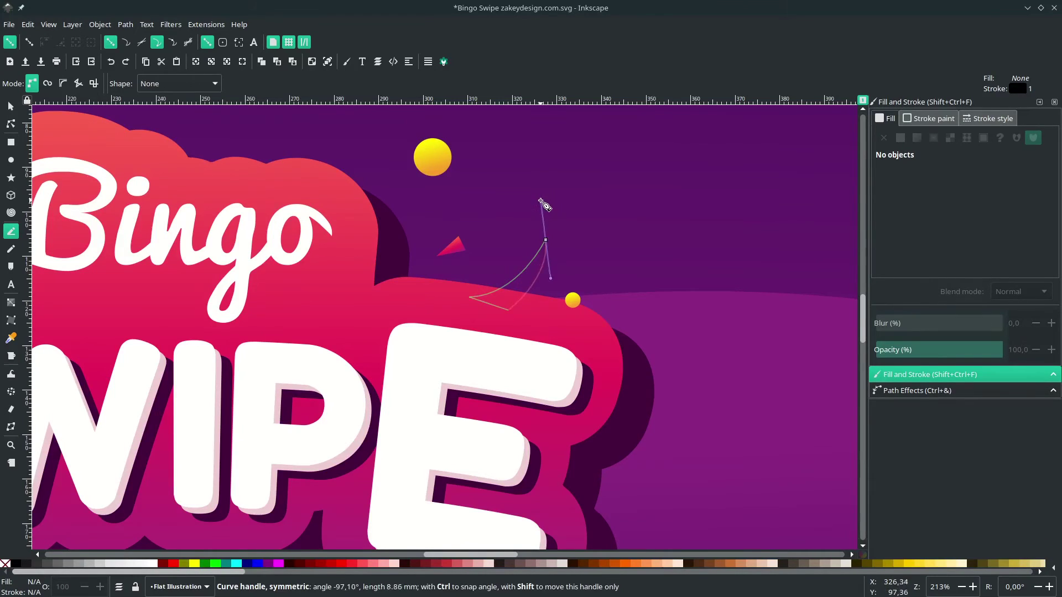
scroll(553, 271, down, 2)
- Move the new streamer onto the upper edge of the E's outline and fill it with the yellow-to-orange gradient 2394
key(s)
mouse_move(526, 271)
mouse_down()
mouse_move(556, 259)
mouse_move(517, 287)
mouse_up()
click(900, 136)
click(917, 138)
click(907, 202)
- Adjust the gradient direction on the streamer above the E and remove its stroke
key(n)
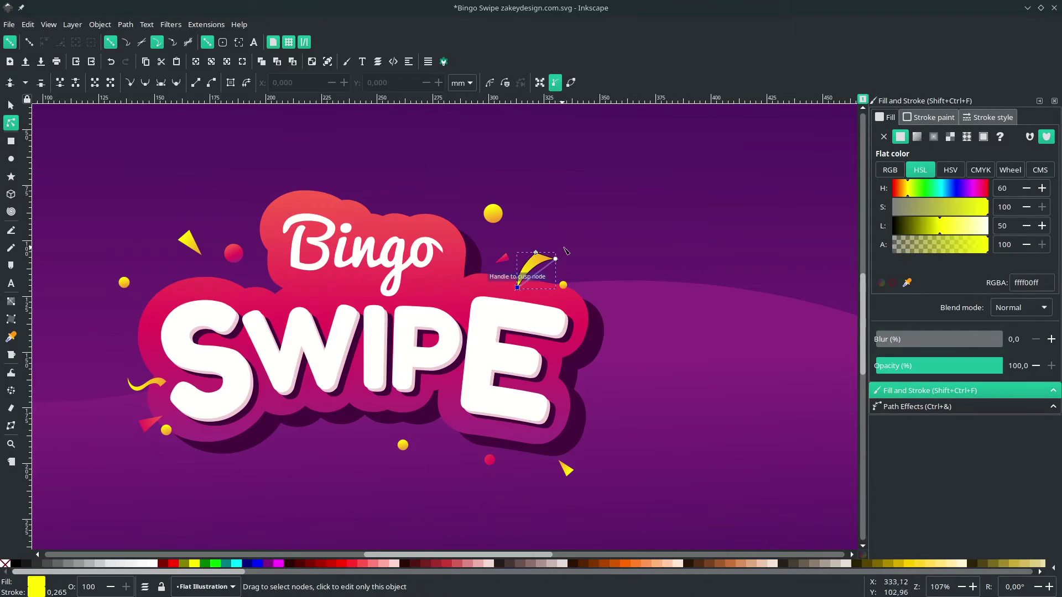
scroll(482, 227, up, 1)
mouse_move(585, 272)
mouse_down()
mouse_move(581, 251)
mouse_move(551, 282)
mouse_move(559, 263)
mouse_up()
right_click(37, 592)
click(49, 586)
key(s)
- Enlarge the wavy yellow ribbon at the left edge of the S outline
scroll(559, 249, down, 2)
scroll(579, 280, up, 2)
scroll(580, 285, down, 1)
key(Escape)
click(324, 294)
drag(346, 303, 356, 306)
key(n)
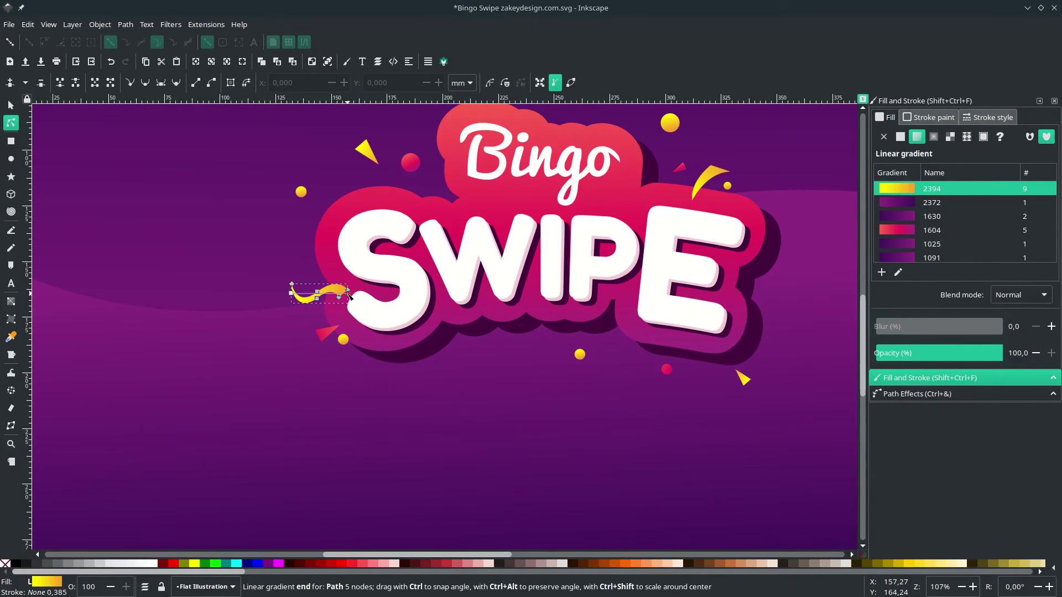
key(s)
scroll(316, 390, down, 2)
click(508, 490)
scroll(325, 387, up, 1)
- Draw a closed, curved streamer shape above the B of Bingo with the Pen tool
click(330, 326)
key(b)
scroll(460, 195, up, 3)
click(452, 146)
click(501, 243)
mouse_move(458, 194)
mouse_down()
mouse_move(483, 211)
mouse_move(454, 136)
mouse_up()
click(532, 240)
- Place the streamer on the upper edge of the B's outline and fill it with the yellow-to-orange gradient 2394
key(s)
scroll(497, 167, down, 1)
drag(494, 183, 488, 174)
drag(518, 212, 496, 190)
click(917, 138)
click(932, 189)
- Adjust the gradient on the streamer above the B and remove its stroke
key(n)
drag(415, 173, 408, 190)
key(s)
shift+click(5, 564)
scroll(72, 271, down, 2)
mouse_move(72, 271)
mouse_down()
mouse_move(177, 290)
mouse_move(220, 242)
mouse_up()
click(340, 185)
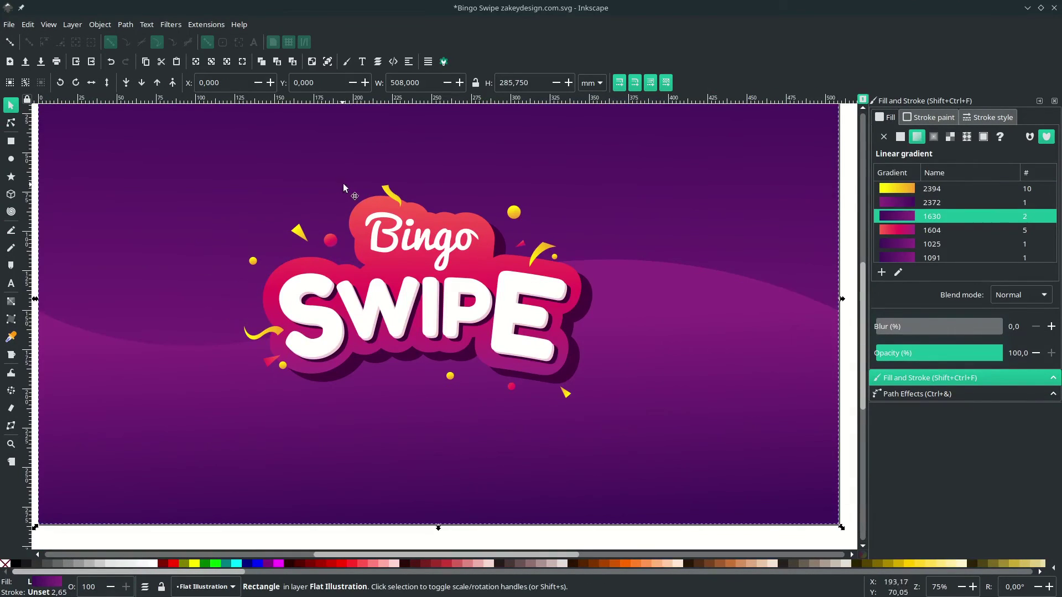
- Delete a node from the streamer above the B and pull its outline toward a tapered shape
scroll(393, 192, up, 6)
drag(379, 184, 372, 322)
key(n)
click(372, 322)
click(359, 276)
key(Delete)
drag(383, 273, 358, 343)
key(s)
click(387, 309)
key(ctrl+z)
- Refine the nodes and curve of the streamer above the B into a slim leaf-like shape
click(404, 356)
key(n)
drag(411, 252, 390, 349)
click(301, 284)
click(306, 285)
click(305, 282)
key(s)
click(500, 338)
scroll(500, 338, down, 6)
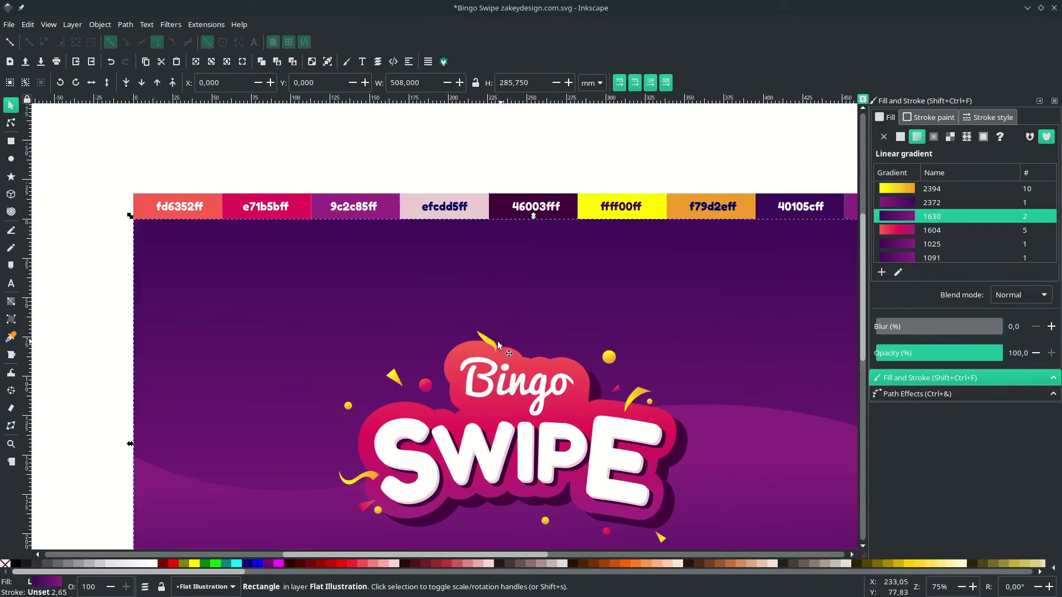
- Undo the last change to the streamer above the B and save the drawing
click(489, 341)
scroll(490, 340, up, 1)
drag(406, 281, 363, 256)
key(ctrl+z)
scroll(363, 276, down, 2)
click(410, 271)
click(413, 455)
scroll(376, 181, up, 3)
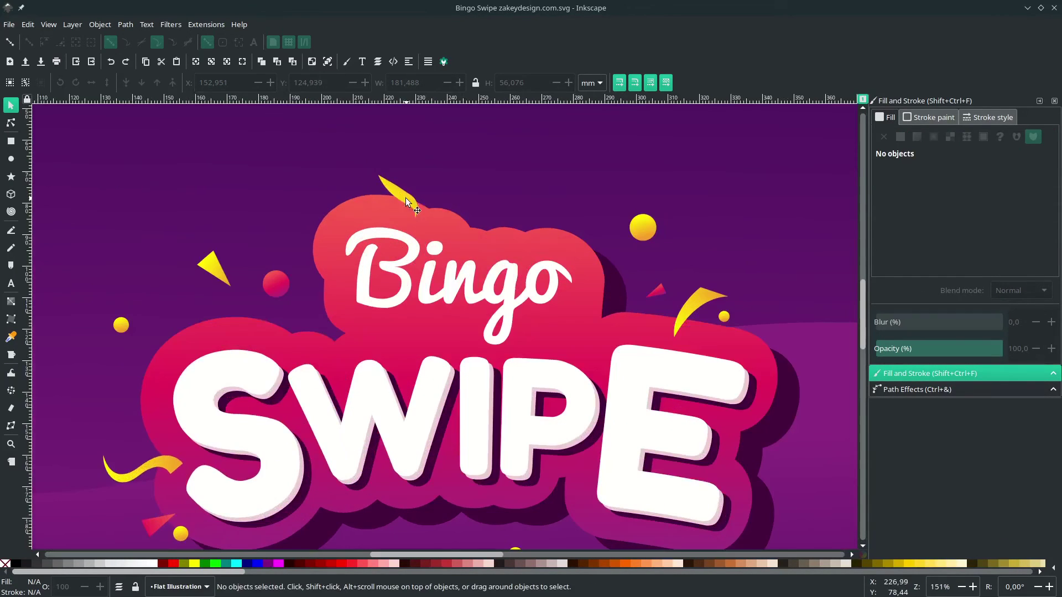
- Bend the streamer above the B into a thinner, curved taper by adjusting its nodes
click(406, 198)
key(n)
scroll(440, 207, up, 3)
drag(378, 161, 398, 157)
drag(317, 183, 326, 173)
key(s)
- Move the small yellow circle beneath the logo so it sits below the middle of the P
scroll(291, 241, down, 4)
click(270, 326)
scroll(388, 239, down, 2)
click(379, 430)
key(Escape)
scroll(360, 354, up, 1)
drag(424, 365, 449, 360)
scroll(449, 410, down, 2)
click(431, 468)
- Duplicate the yellow triangle below the E and place a horizontally mirrored copy beneath the left side of the W
scroll(443, 410, up, 2)
click(545, 383)
key(ctrl+d)
drag(544, 383, 332, 384)
scroll(335, 379, up, 2)
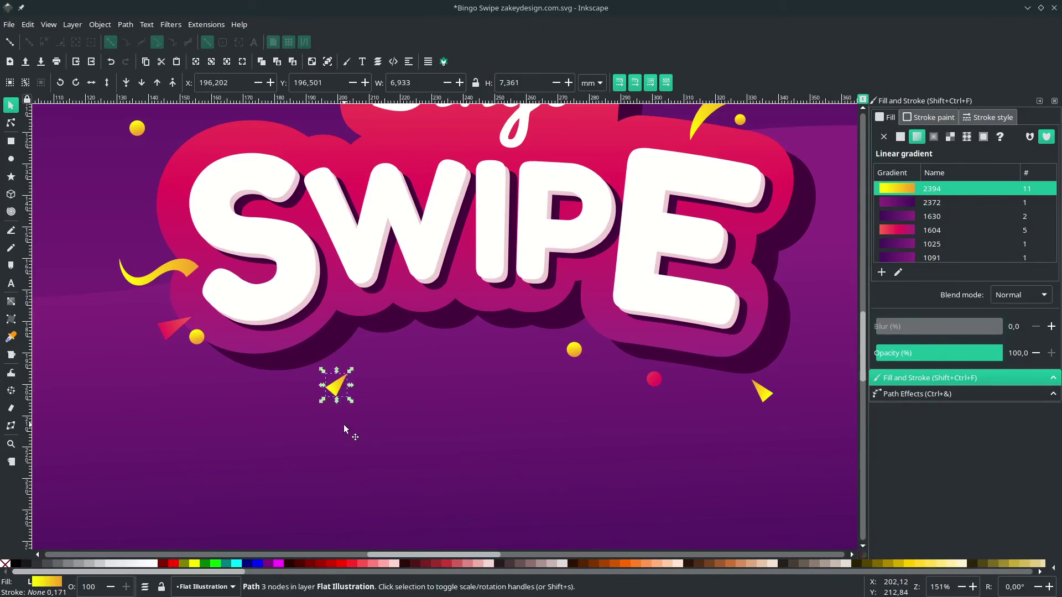
- Move the copied yellow triangle slightly up and right, closer to the logo, and save the drawing
scroll(344, 425, down, 2)
key(Escape)
drag(329, 433, 345, 421)
scroll(347, 457, down, 1)
key(Escape)
scroll(354, 442, down, 3)
scroll(403, 354, down, 1)
key(ctrl+s)
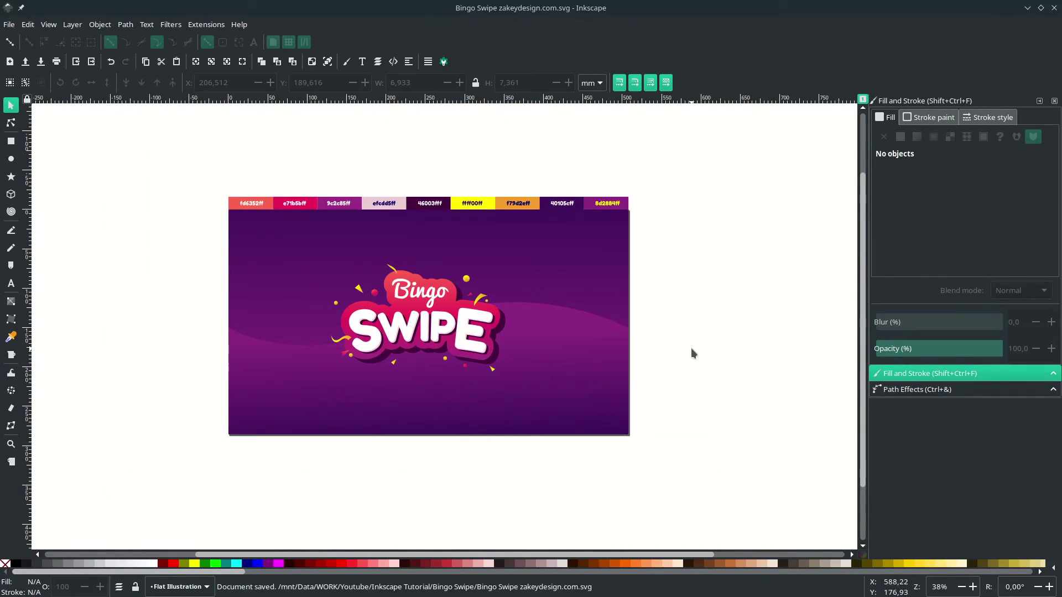
- Draw a closed crescent about 29 mm wide inside the upper-left outline of the S with the Pen tool
drag(371, 314, 410, 345)
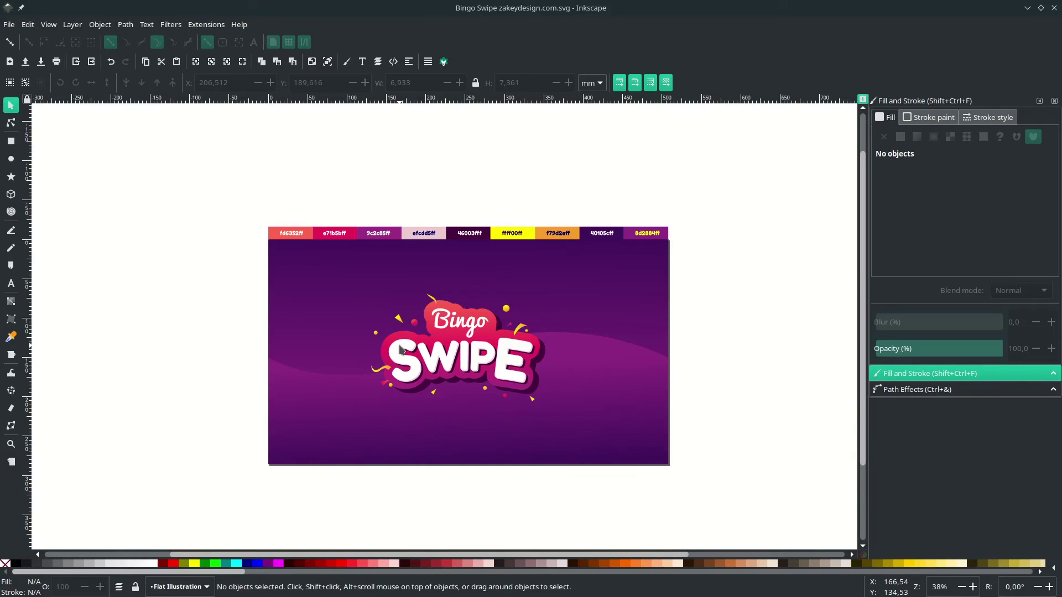
key(b)
scroll(400, 350, up, 7)
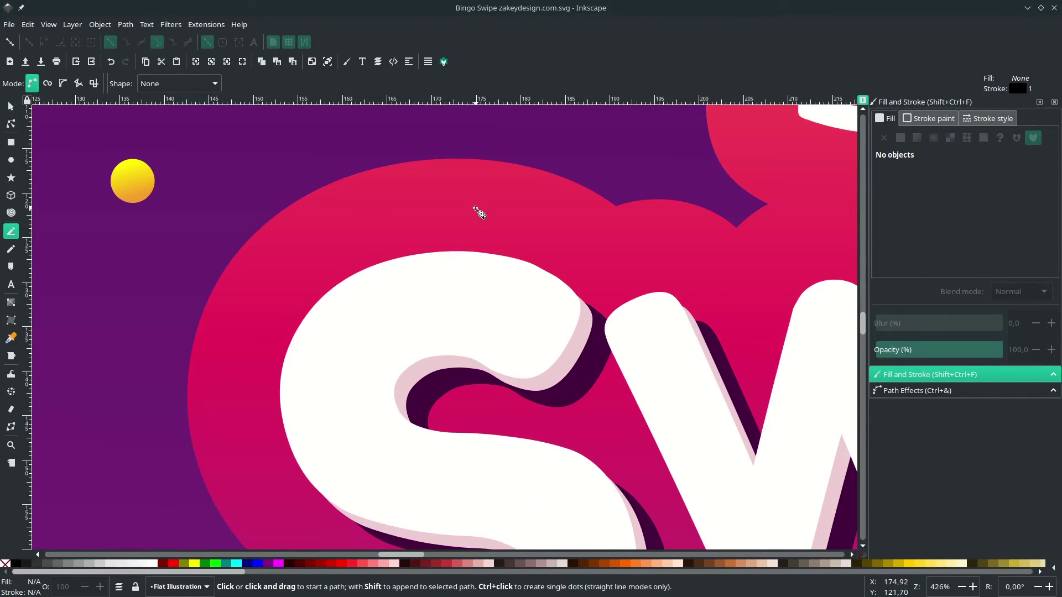
scroll(479, 213, down, 1)
click(416, 193)
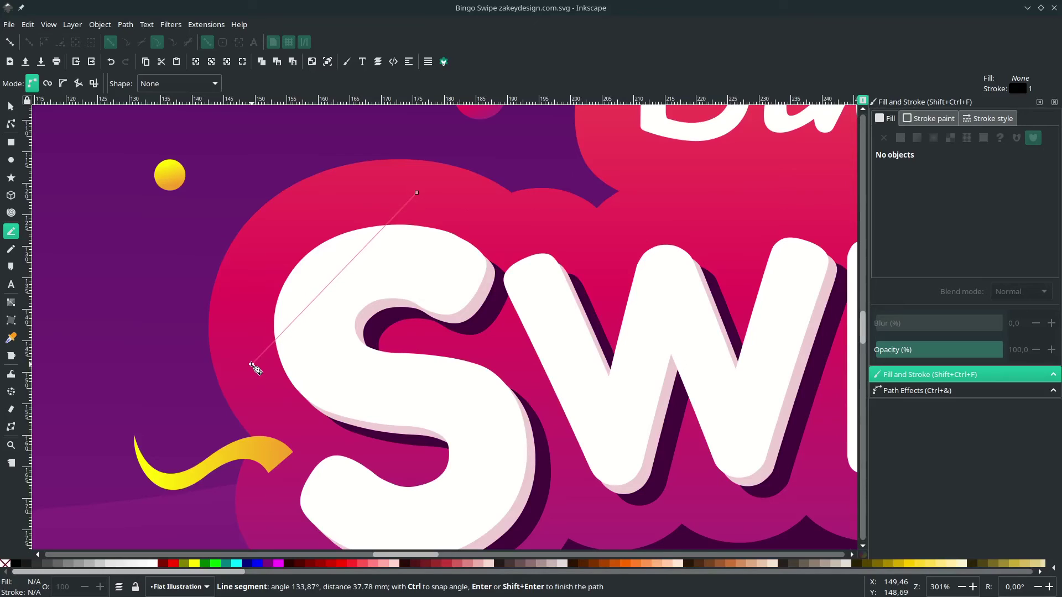
drag(250, 365, 216, 488)
drag(188, 320, 202, 280)
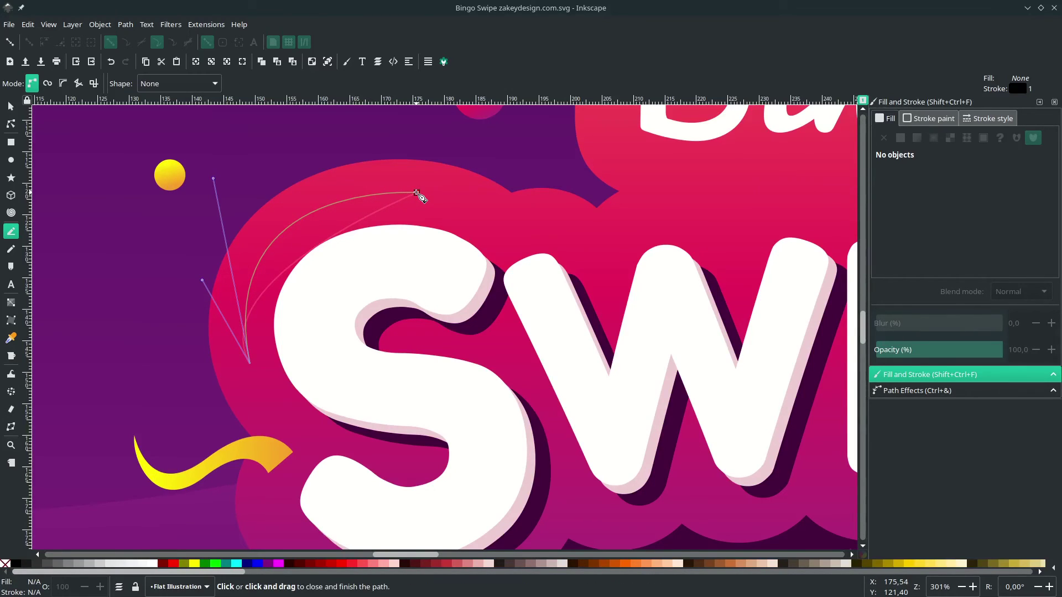
mouse_move(417, 192)
mouse_down()
mouse_move(467, 219)
mouse_move(553, 236)
mouse_move(574, 225)
mouse_move(560, 232)
mouse_up()
- Adjust the crescent's curves and shift it slightly toward the S
key(n)
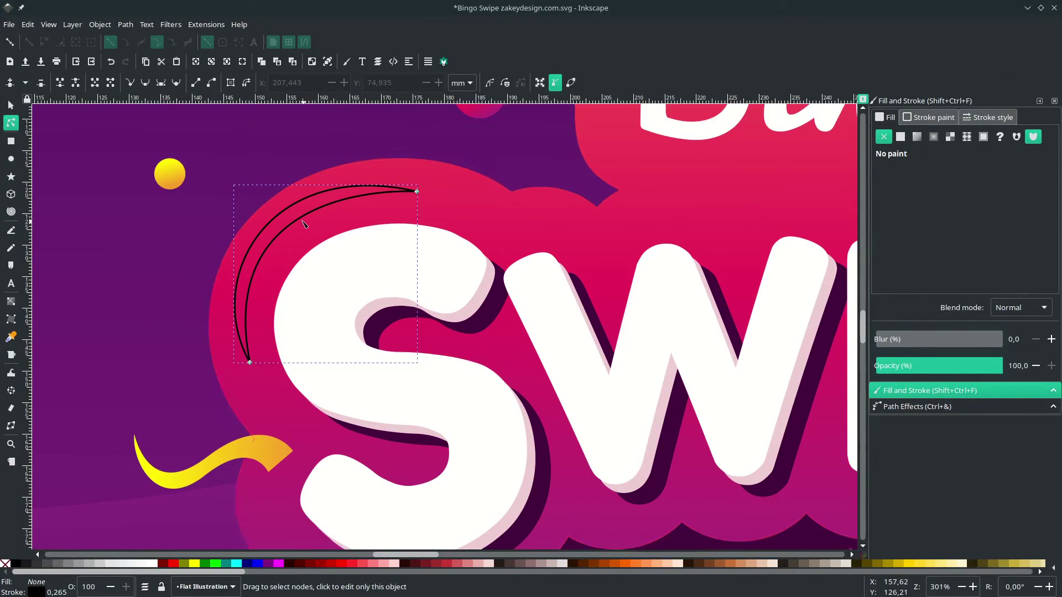
click(295, 221)
drag(213, 178, 225, 191)
drag(269, 157, 284, 158)
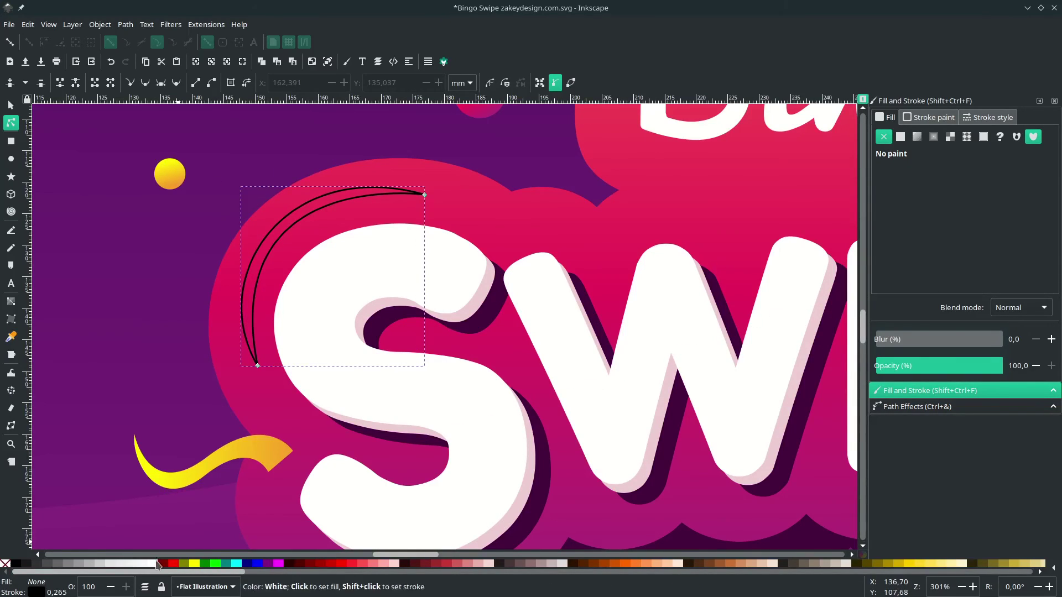
- Fill the crescent highlight with white and set its opacity to 50%
click(157, 564)
key(s)
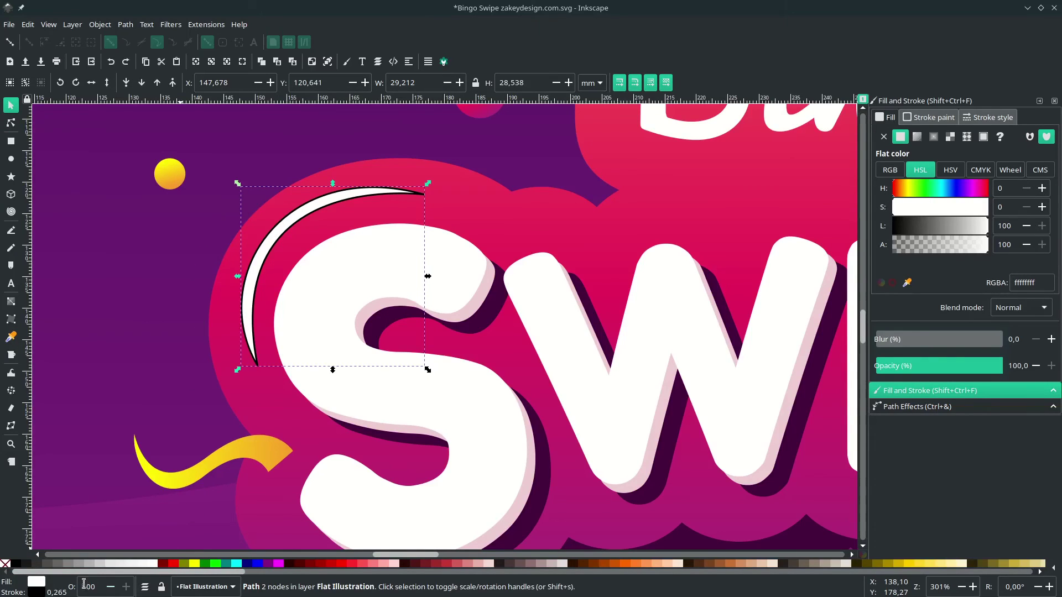
text(50)
key(Return)
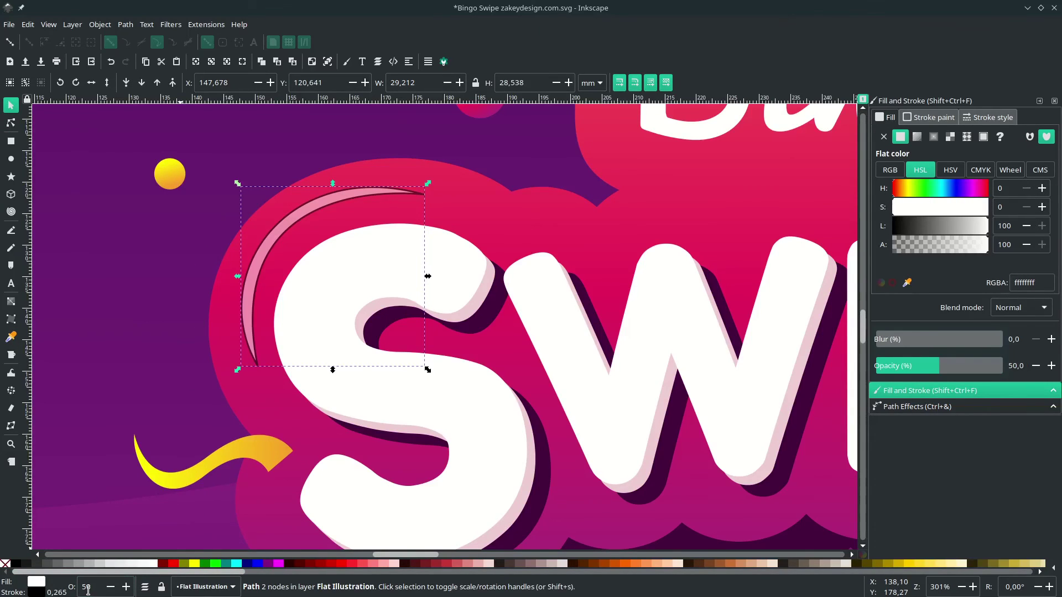
- Remove the stroke from the crescent highlight and deselect it
right_click(36, 592)
click(62, 589)
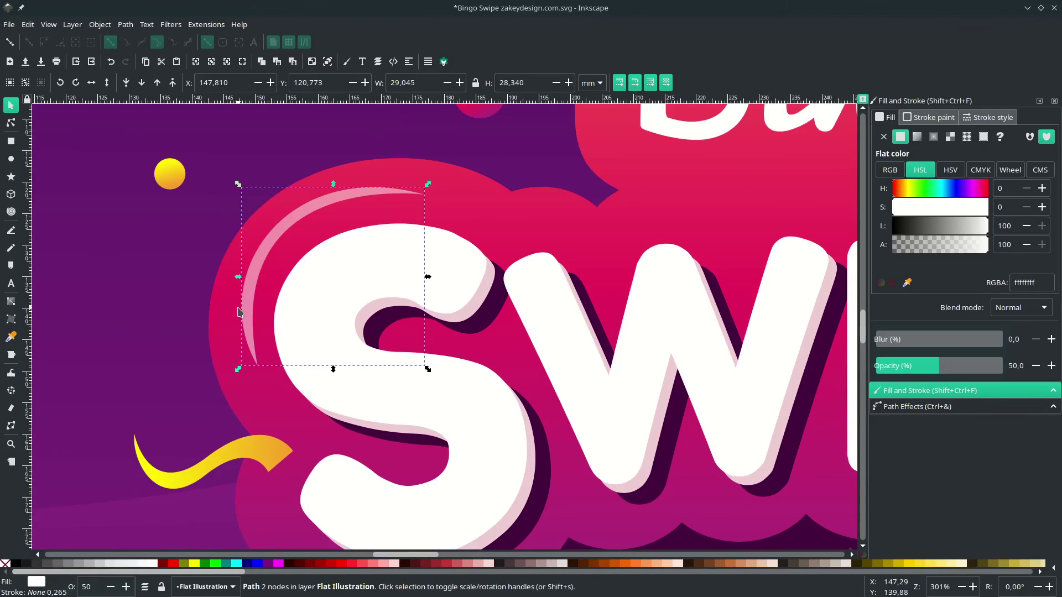
scroll(187, 270, down, 2)
click(126, 267)
scroll(147, 284, down, 4)
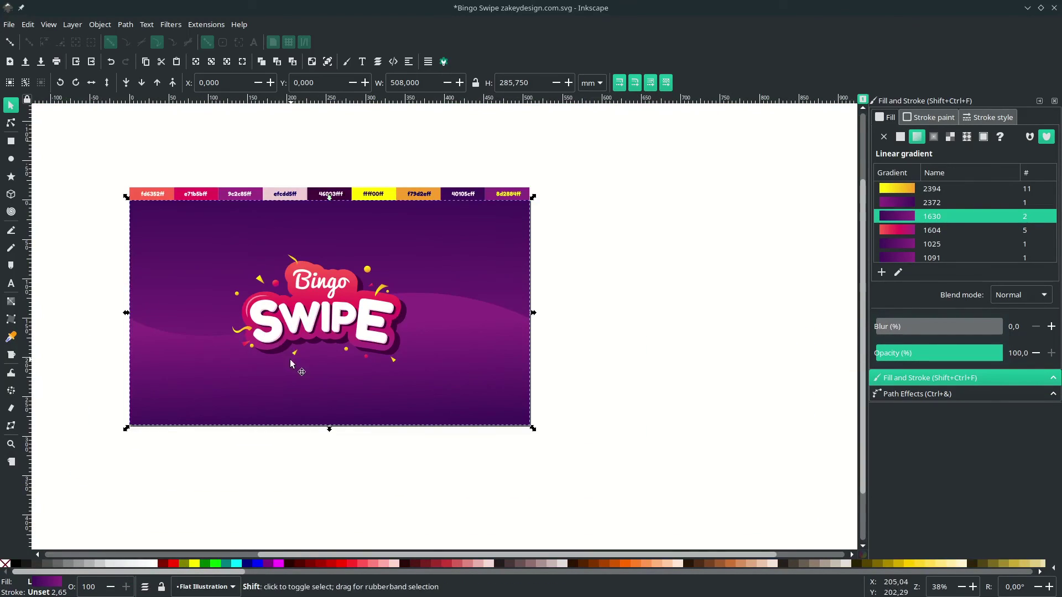
click(380, 459)
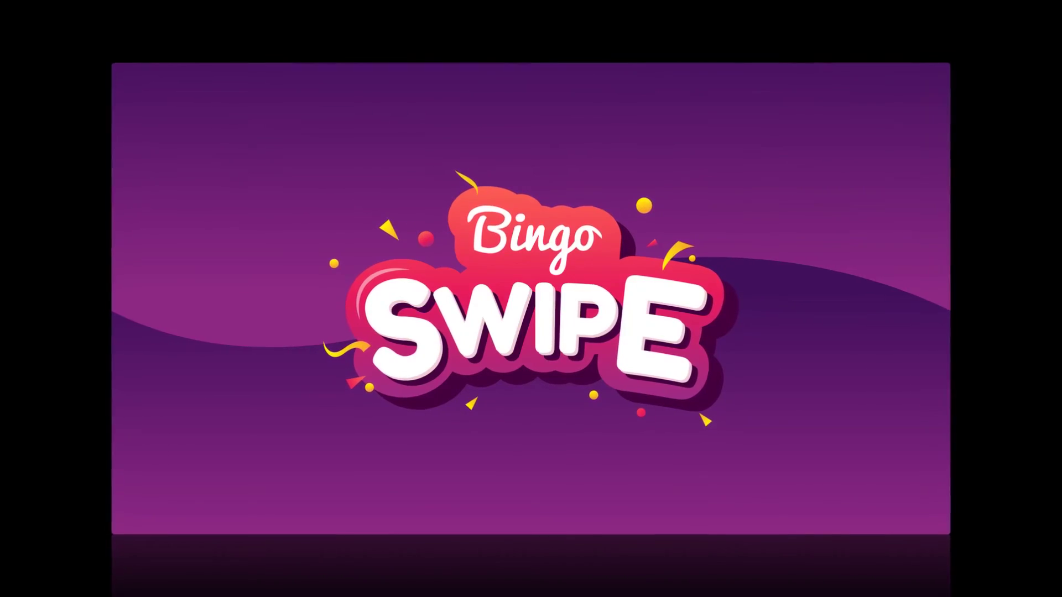